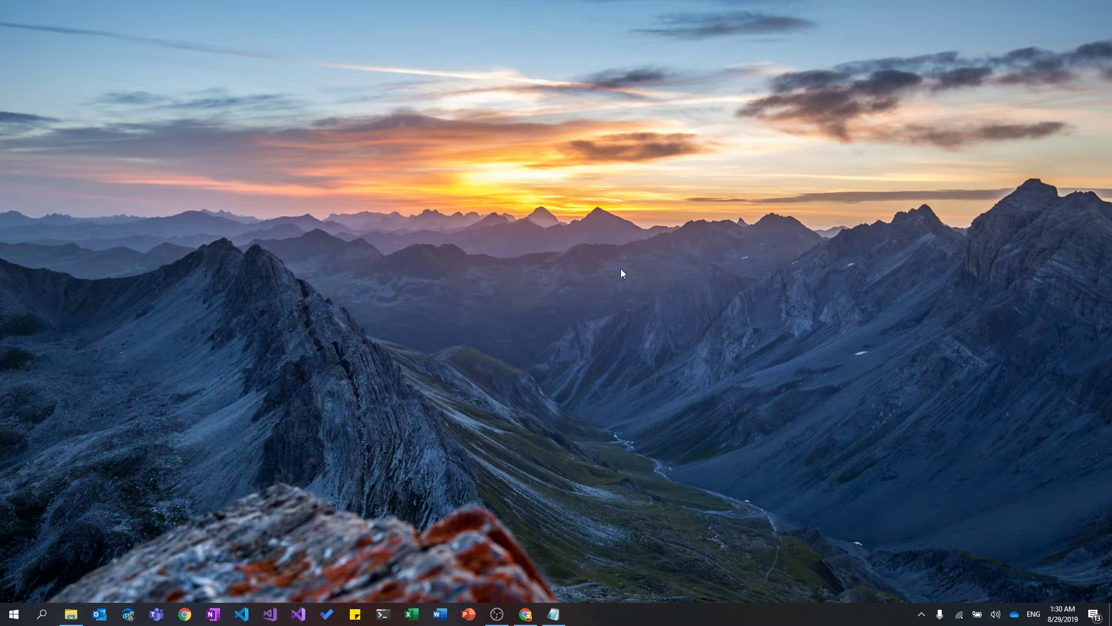
Bring Chrome, showing the empty Youtube repository page, to the front.
{"action": "left_click", "coordinate": [527, 614]}
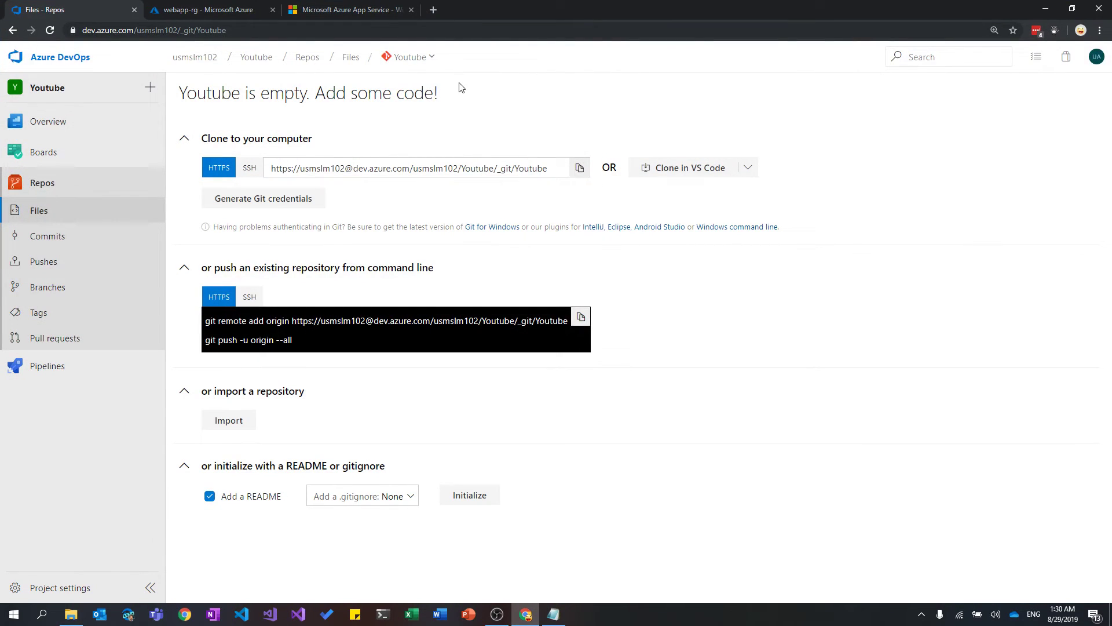
Check the webapp-rg Azure portal tab, launch Command Prompt via cmd, and return to the Youtube repo.
{"action": "left_click_drag", "start_coordinate": [134, 32], "coordinate": [82, 32]}
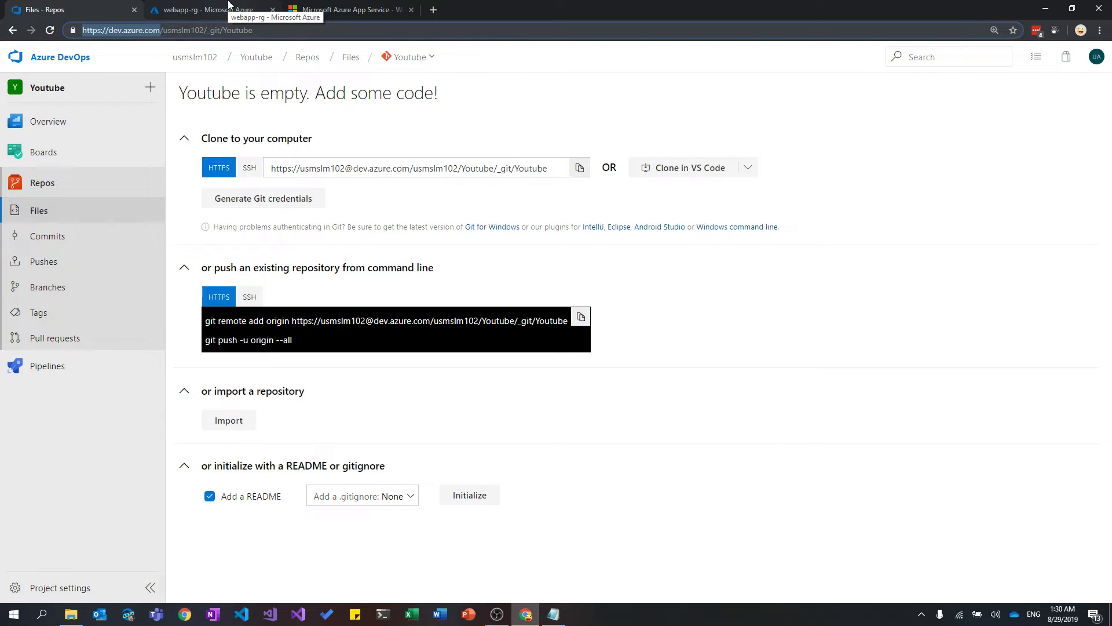
{"action": "left_click", "coordinate": [229, 5]}
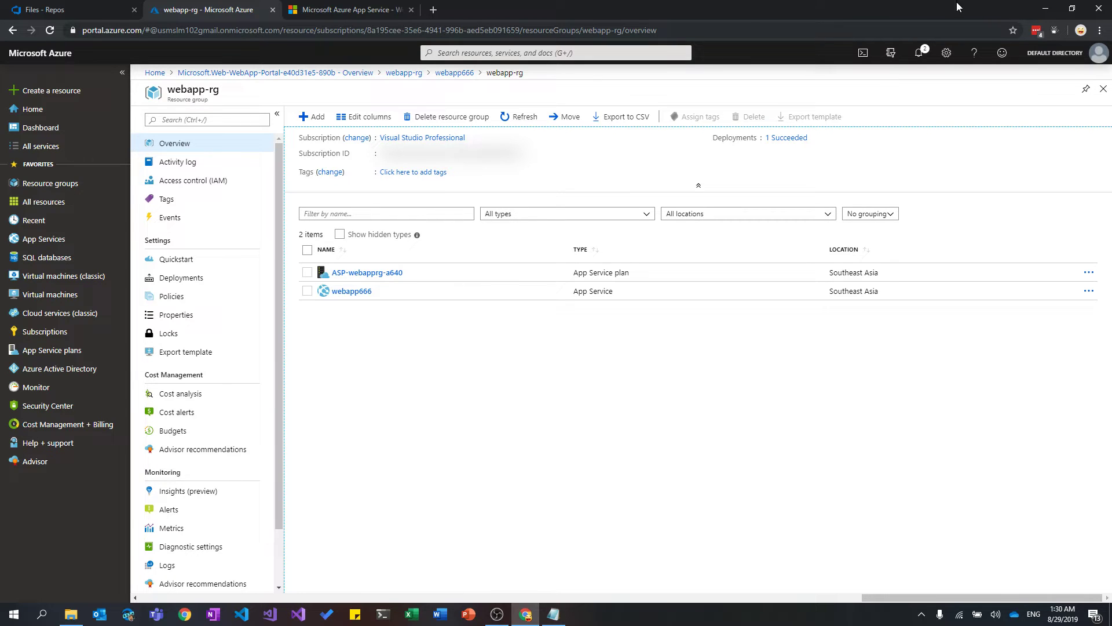
{"action": "key", "text": "super+r"}
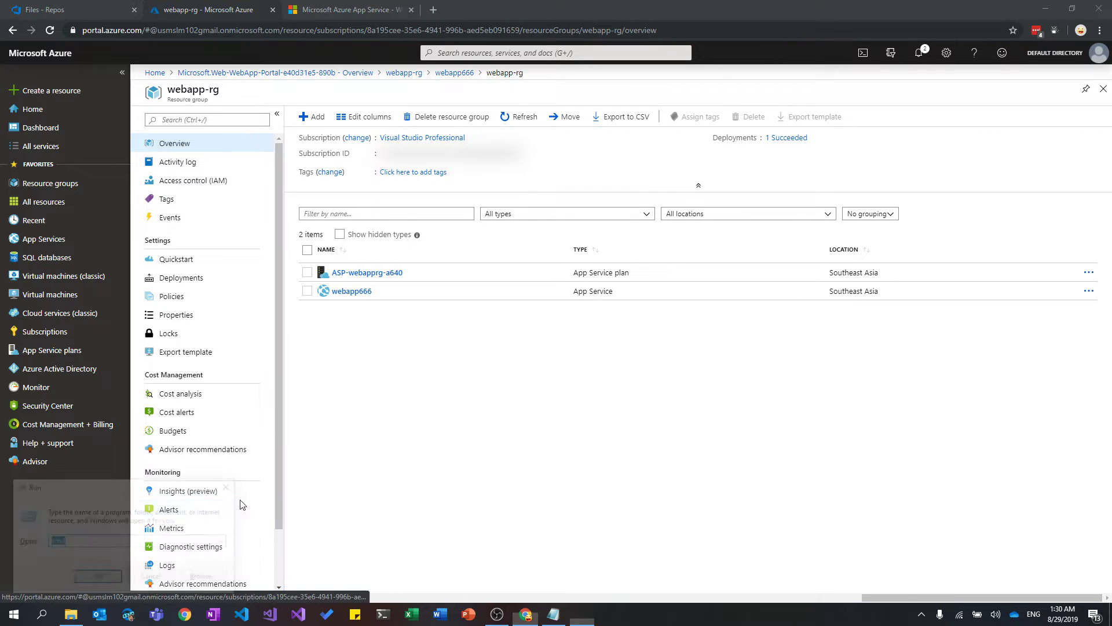
{"action": "type", "text": "cmd"}
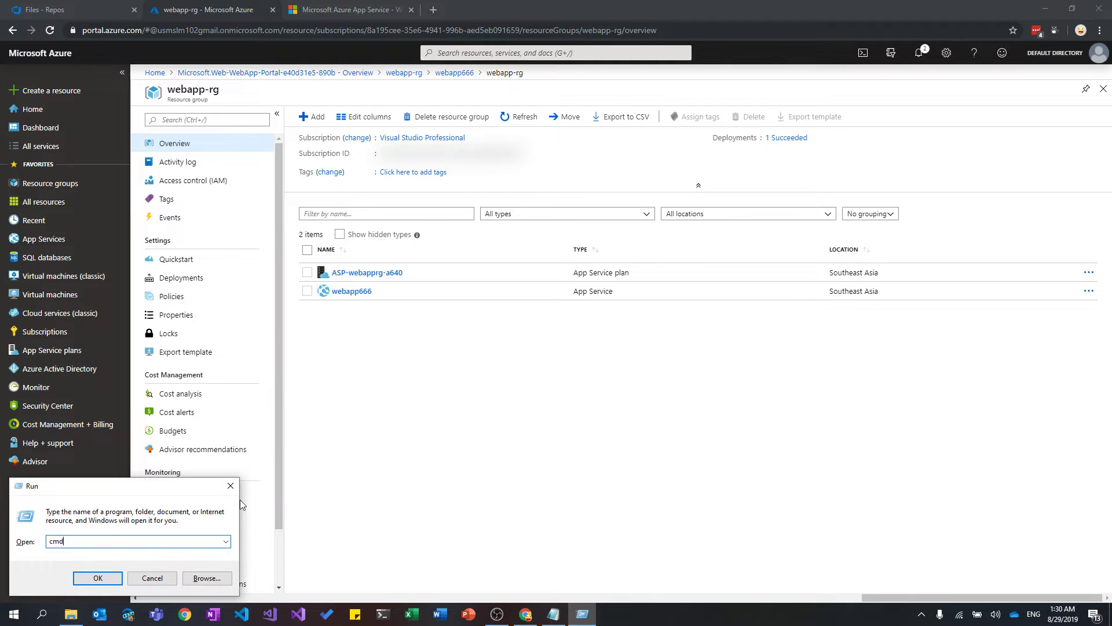
{"action": "key", "text": "Return"}
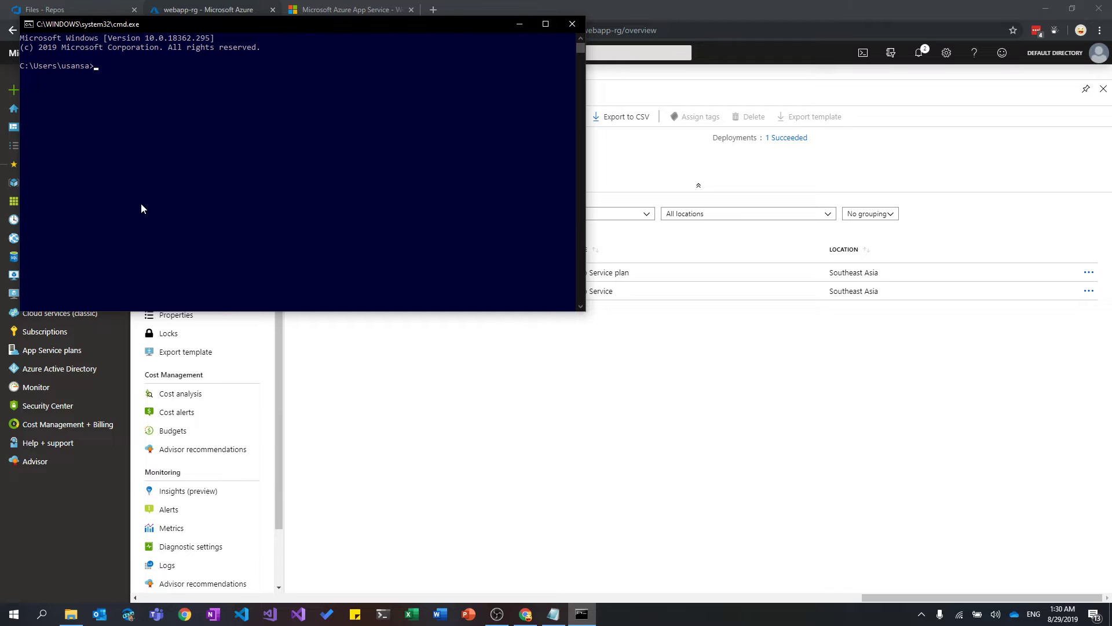
{"action": "left_click", "coordinate": [82, 7]}
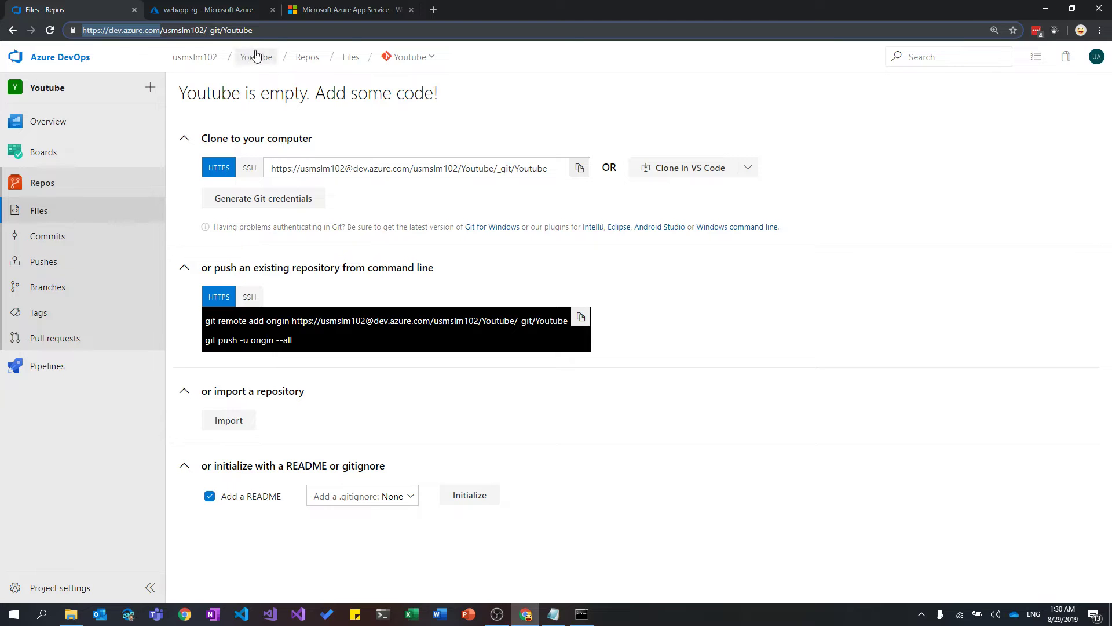
{"action": "left_click", "coordinate": [88, 59]}
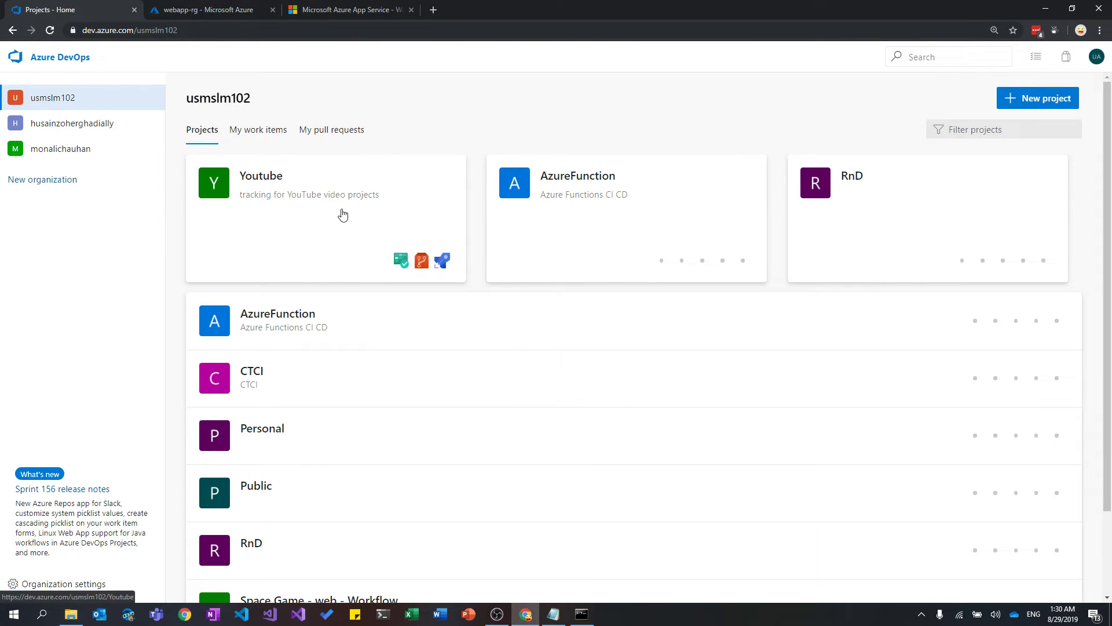
{"action": "left_click", "coordinate": [313, 191]}
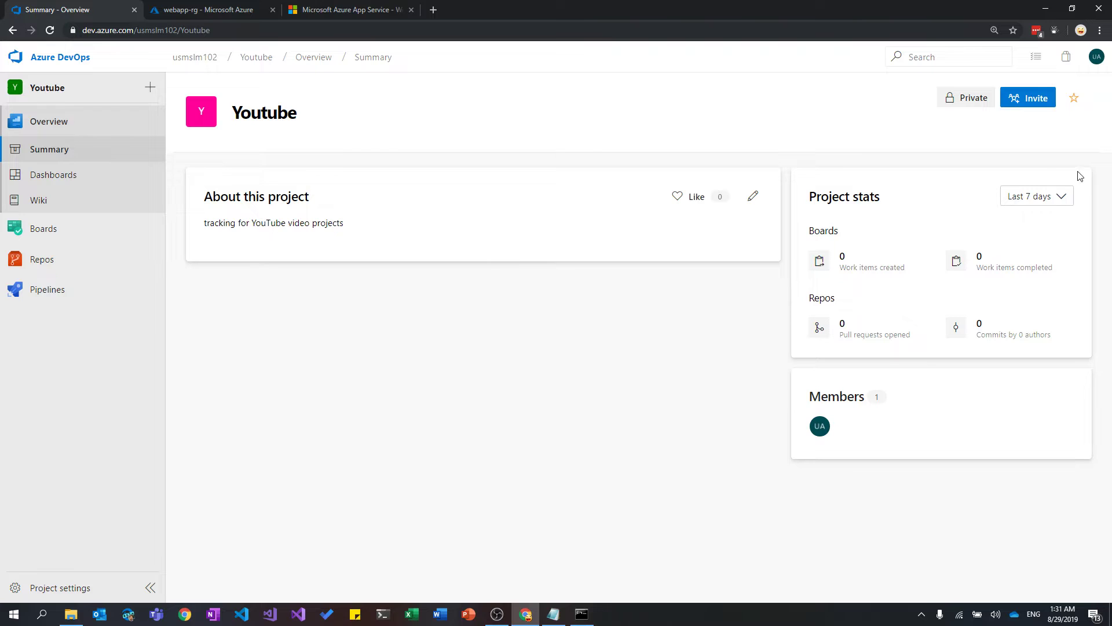
{"action": "left_click", "coordinate": [209, 60]}
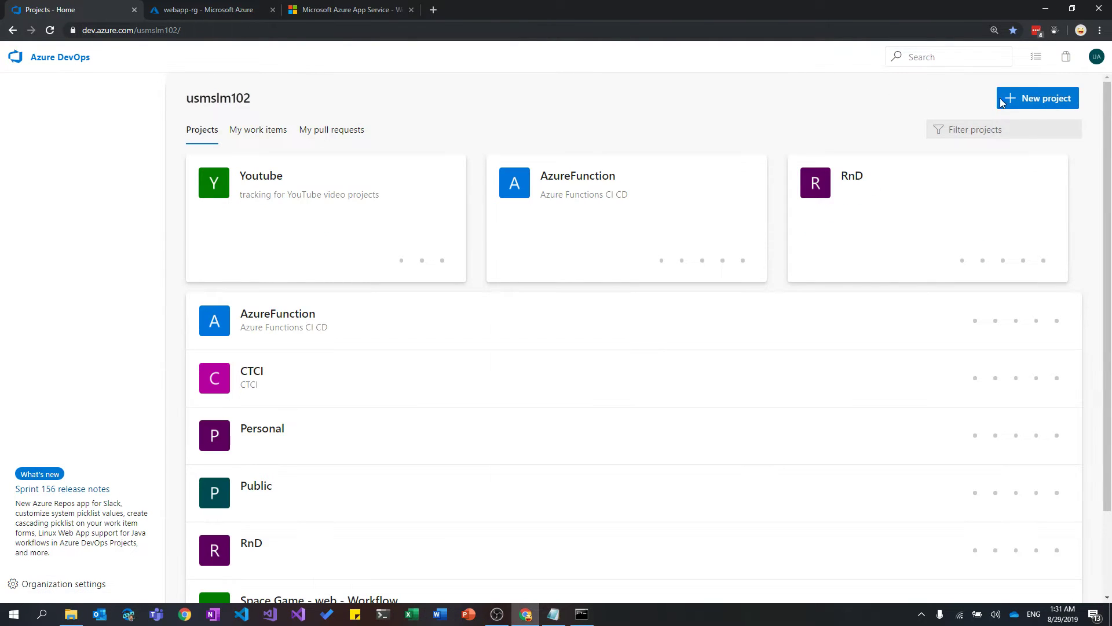
{"action": "left_click", "coordinate": [1036, 107]}
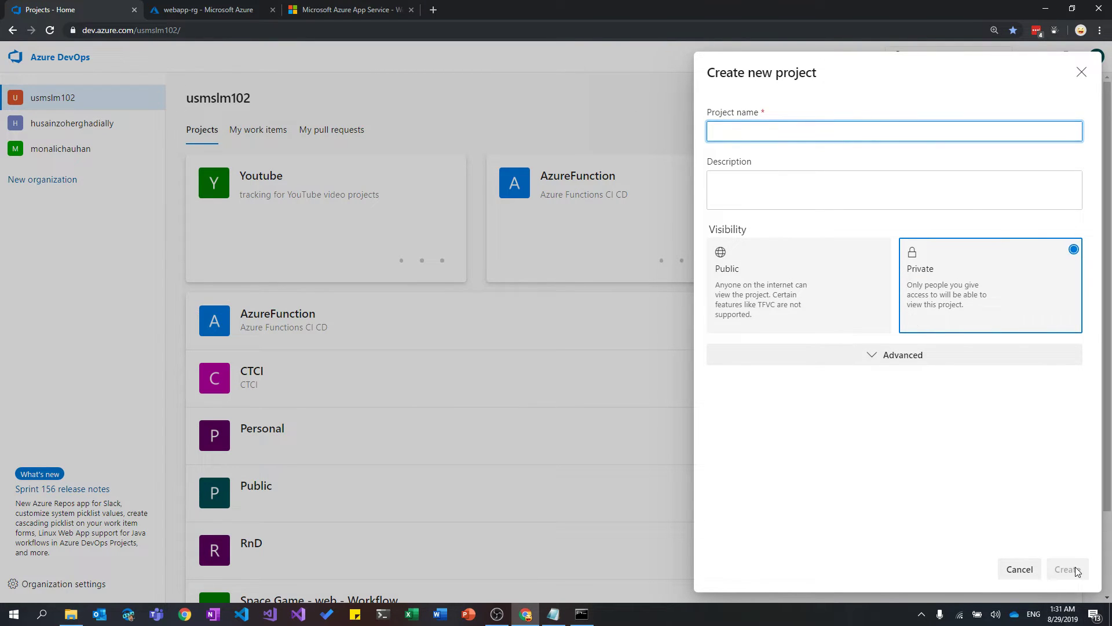
{"action": "left_click", "coordinate": [1081, 72]}
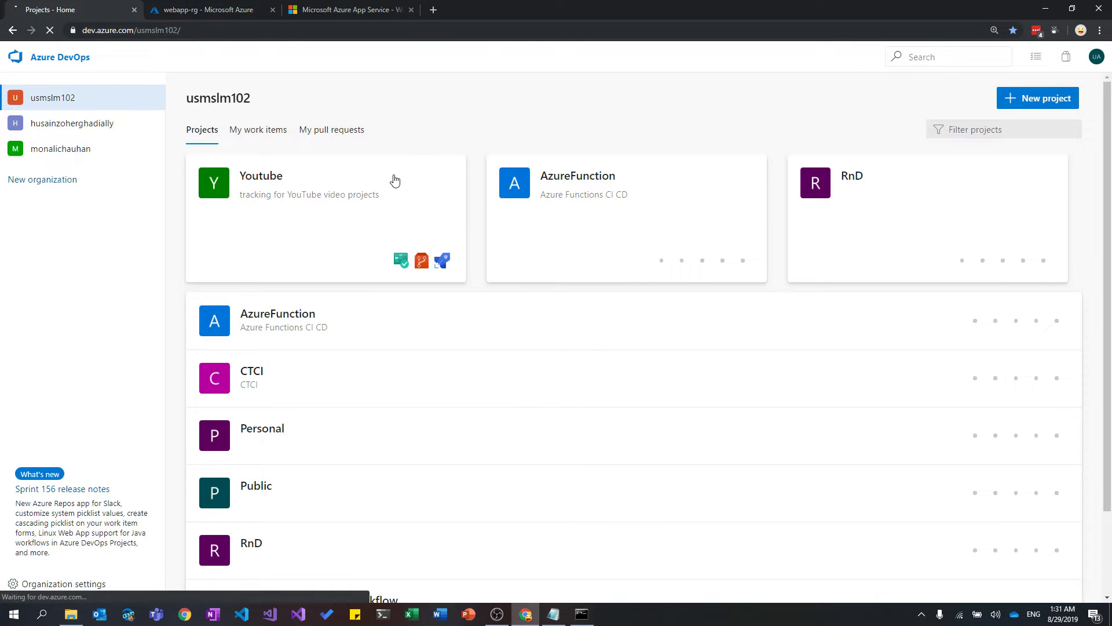
{"action": "left_click", "coordinate": [392, 180]}
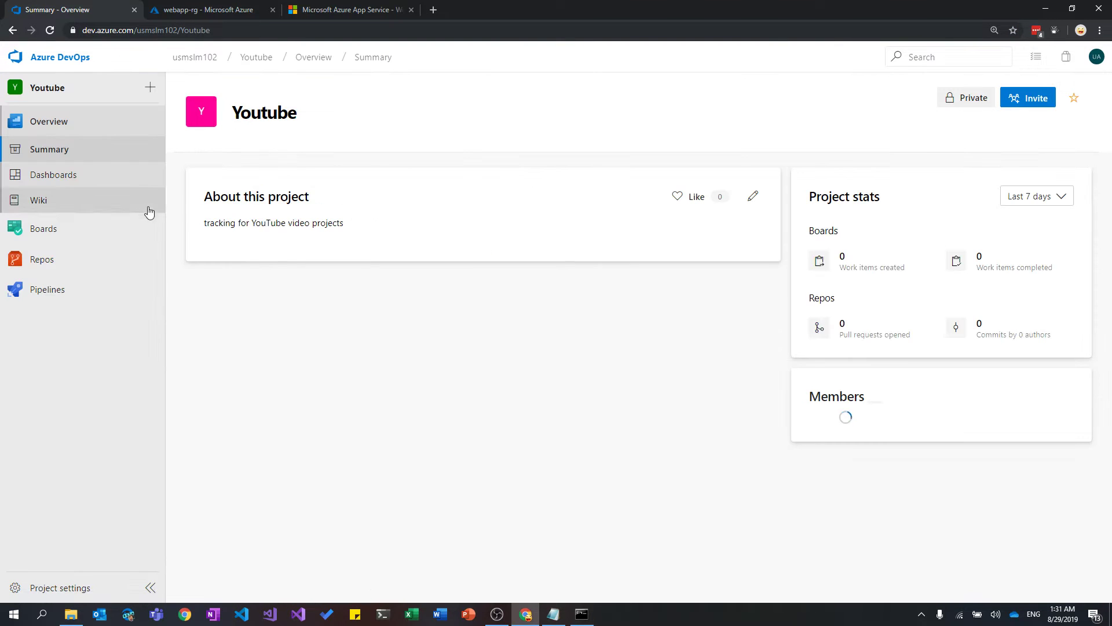
{"action": "left_click", "coordinate": [111, 270]}
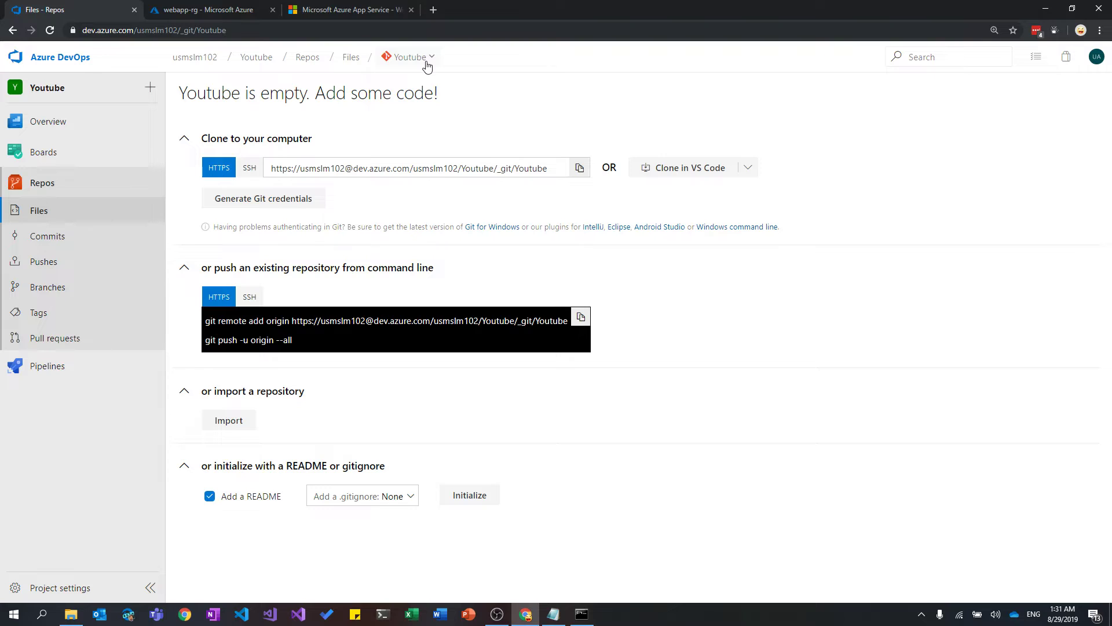
Create the Git repository 'dotnetcoreapp' with the VisualStudio .gitignore template.
{"action": "left_click", "coordinate": [427, 65]}
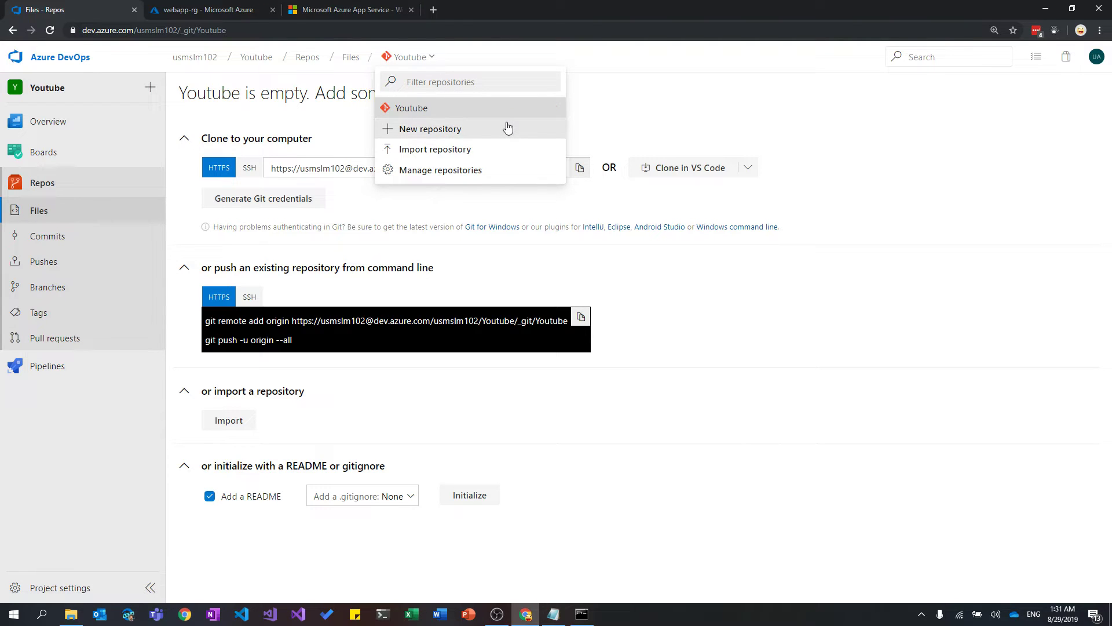
{"action": "left_click", "coordinate": [480, 137]}
{"action": "left_click", "coordinate": [493, 318]}
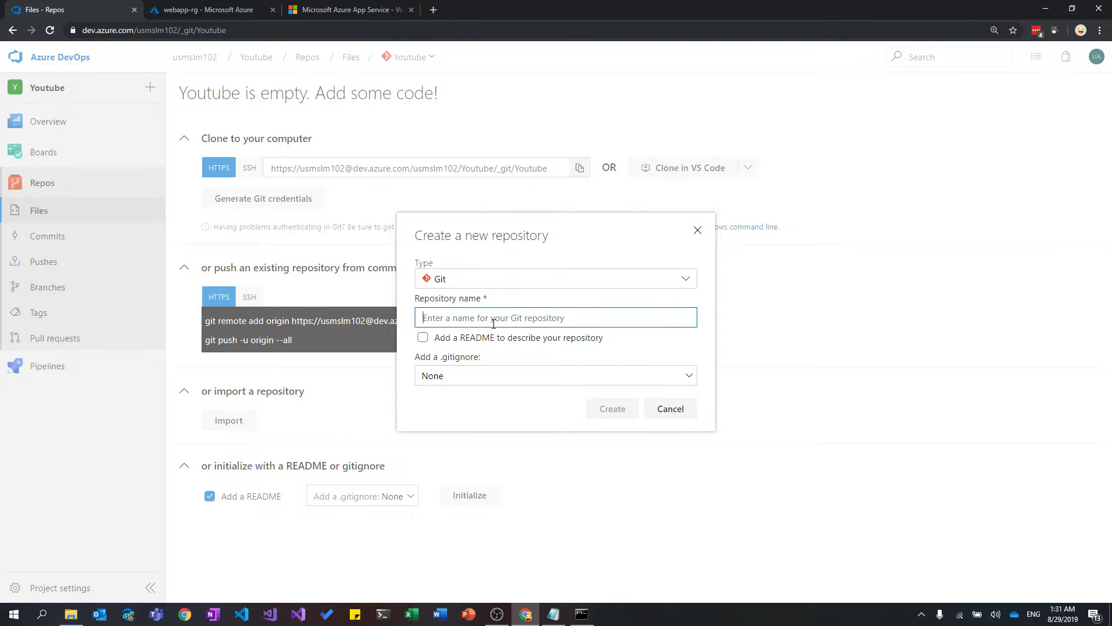
{"action": "type", "text": "dotne"}
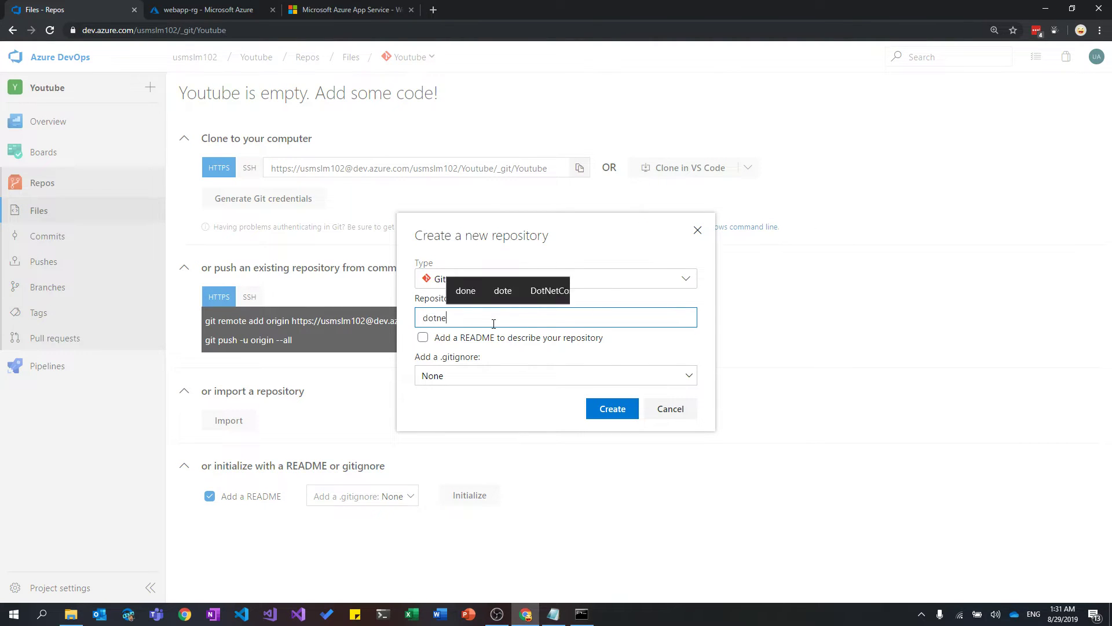
{"action": "type", "text": "tc"}
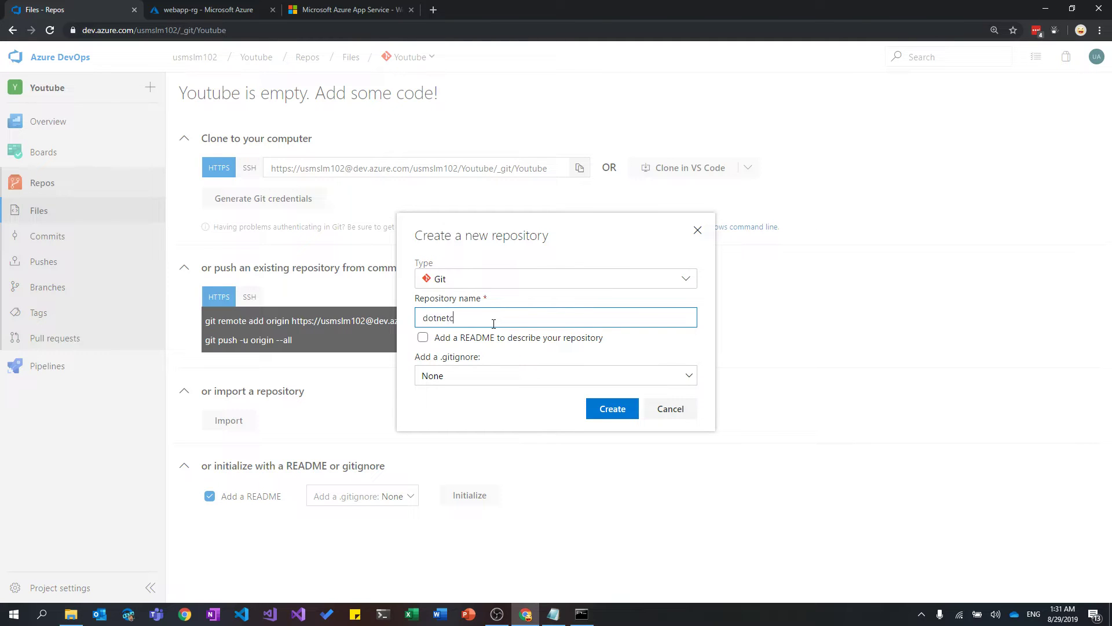
{"action": "type", "text": "oreapp"}
{"action": "left_click", "coordinate": [465, 378]}
{"action": "type", "text": "visual"}
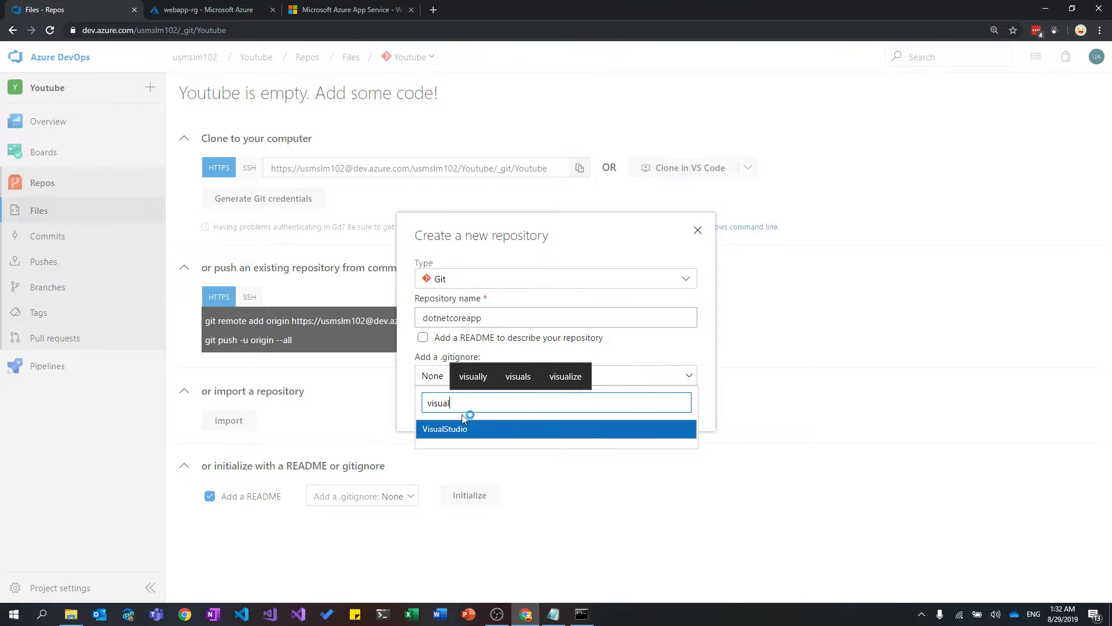
{"action": "left_click", "coordinate": [466, 430]}
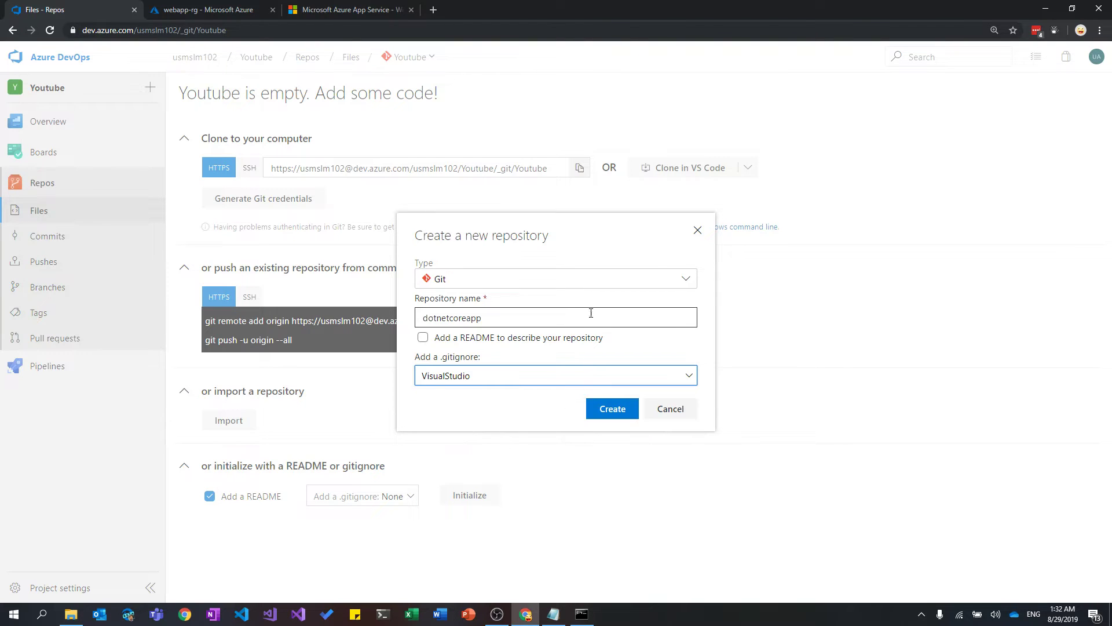
{"action": "left_click", "coordinate": [620, 410]}
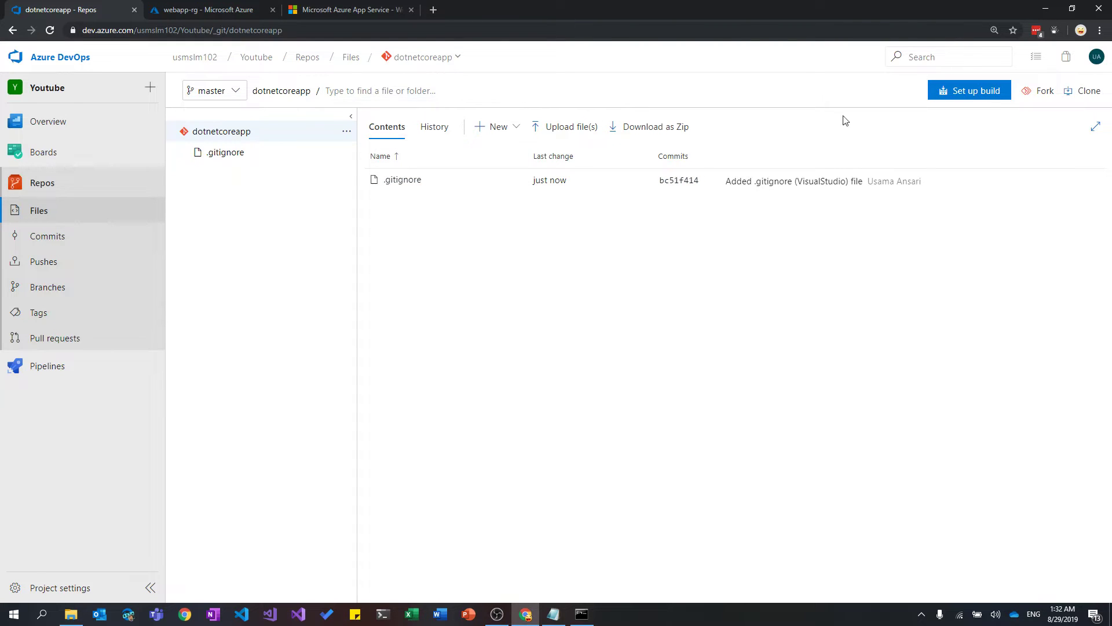
Copy the dotnetcoreapp clone URL and launch a Command Prompt.
{"action": "left_click", "coordinate": [1073, 95]}
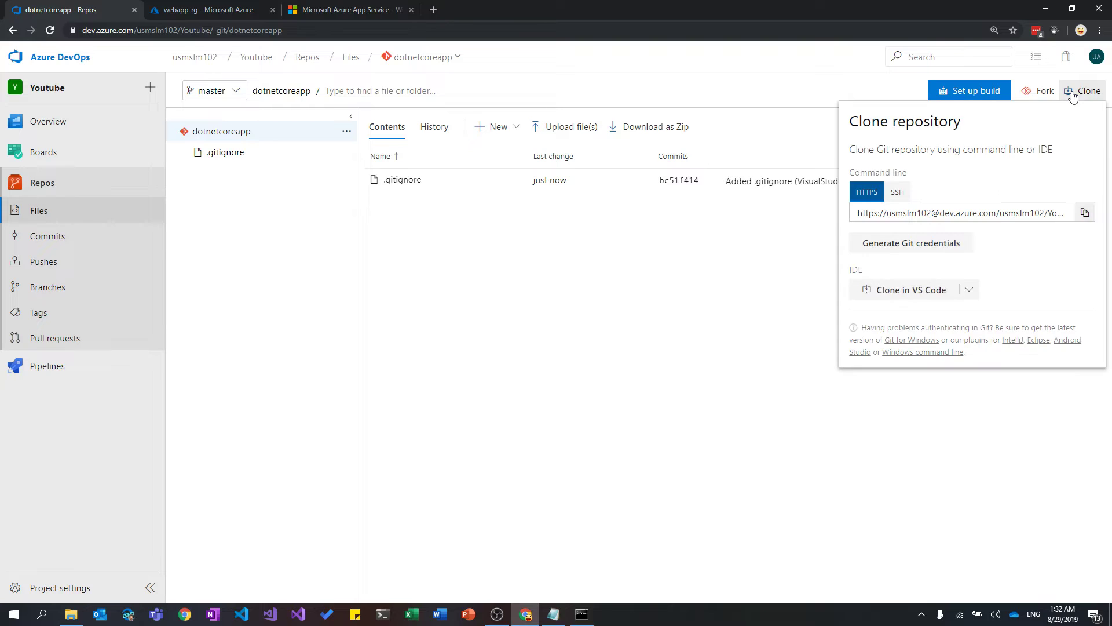
{"action": "left_click", "coordinate": [1085, 213]}
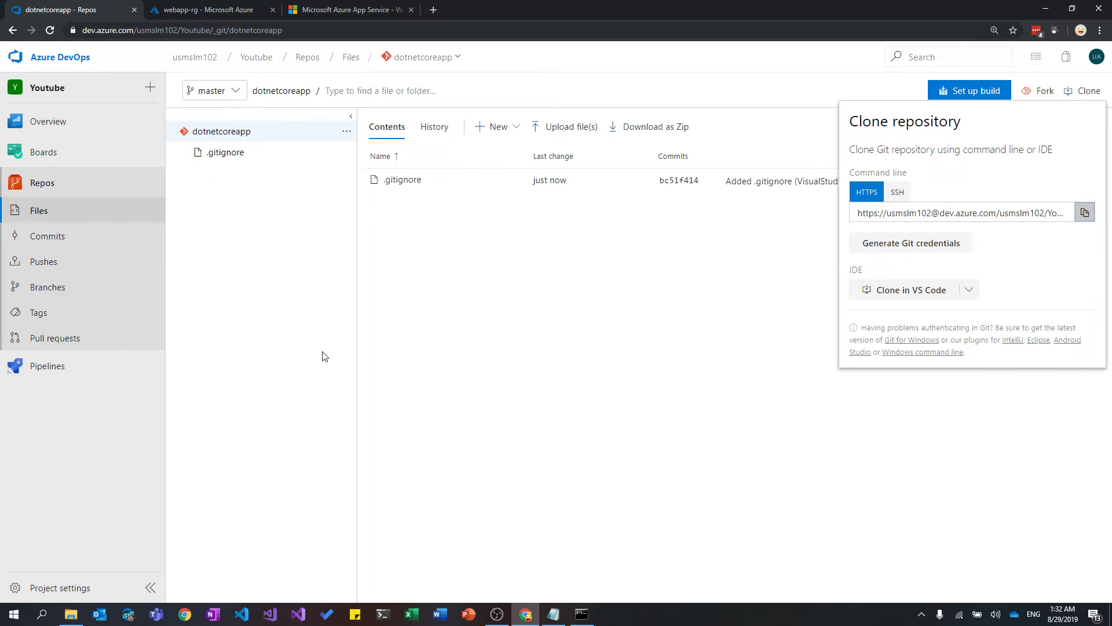
{"action": "key", "text": "super+r"}
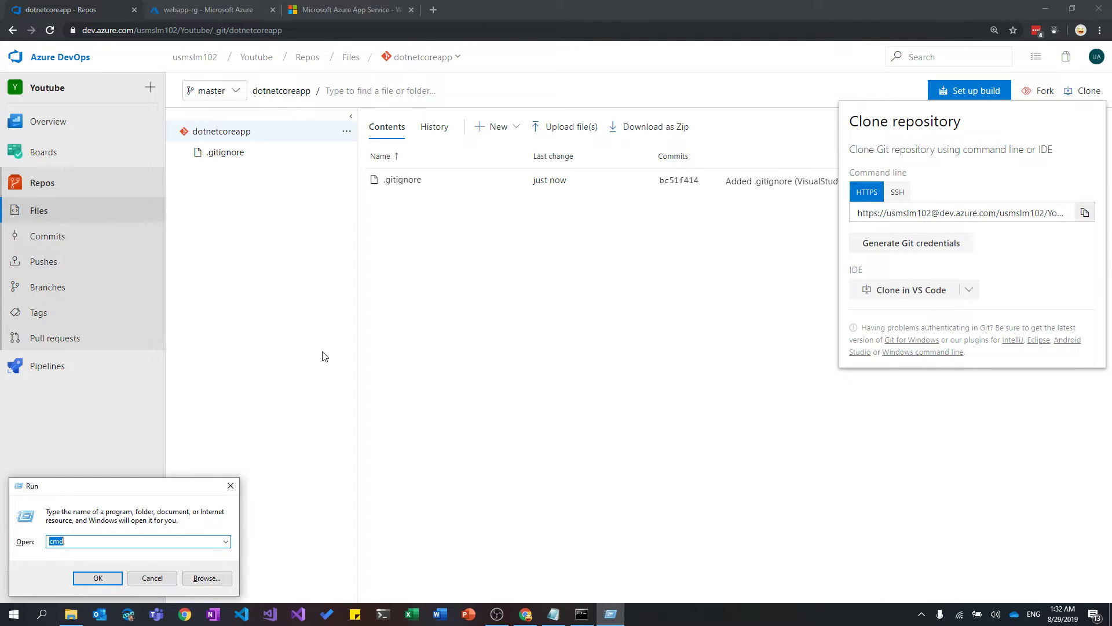
{"action": "key", "text": "Return"}
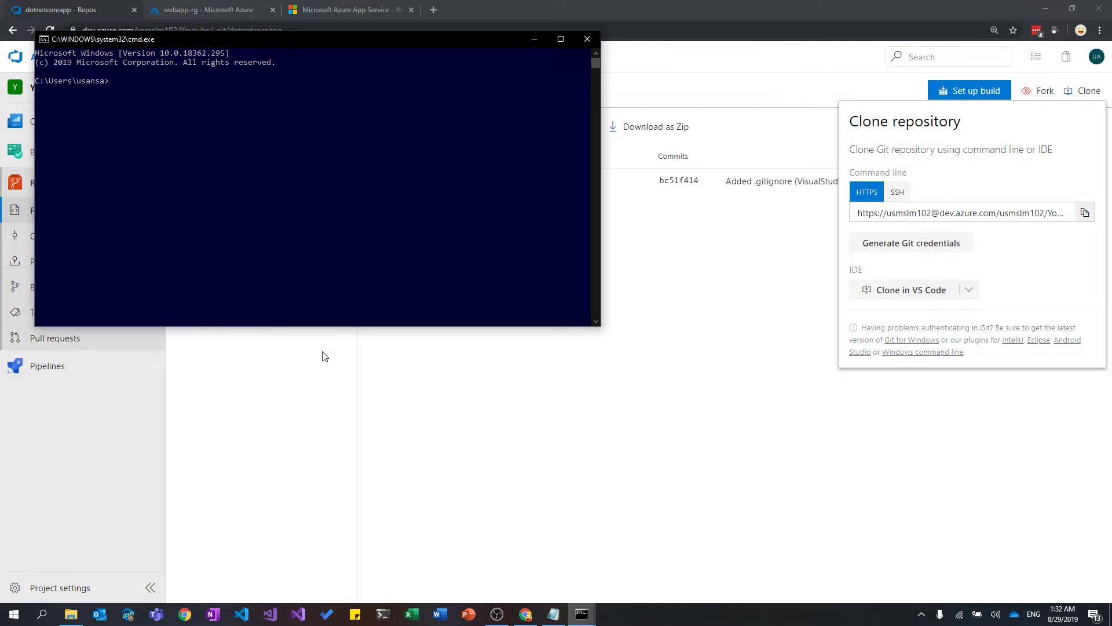
Show the desktop, restore a Command Prompt window and move it to the screen centre.
{"action": "key", "text": "super+d"}
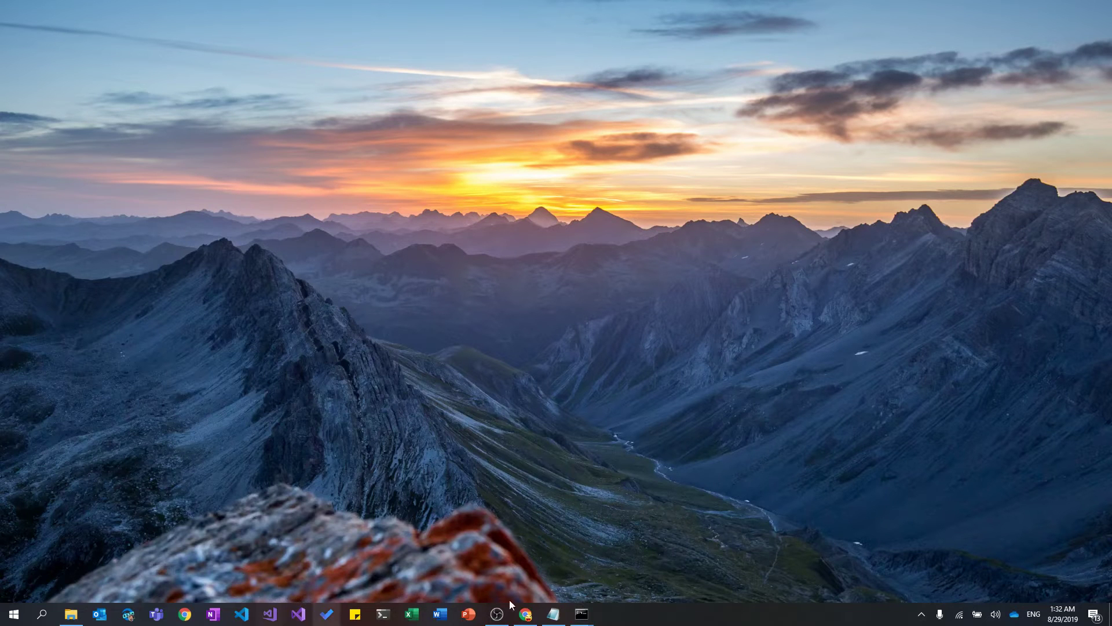
{"action": "left_click", "coordinate": [581, 613]}
{"action": "left_click", "coordinate": [629, 550]}
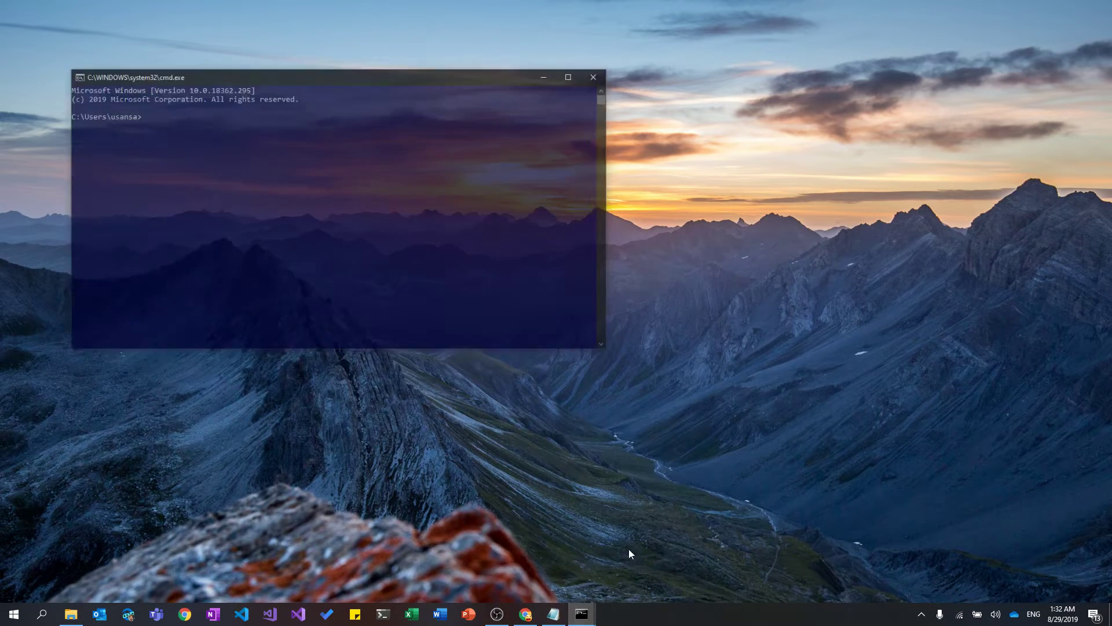
{"action": "left_click_drag", "start_coordinate": [324, 40], "coordinate": [485, 106]}
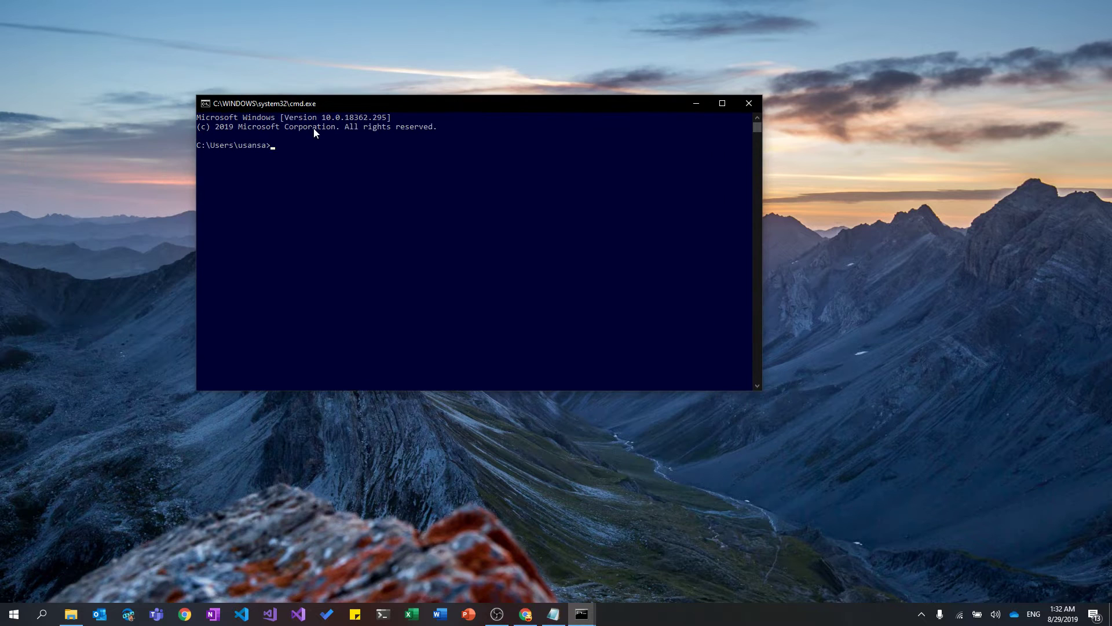
Clone the dotnetcoreapp repository with git clone and change into the dotnetcoreapp folder.
{"action": "type", "text": "git clone"}
{"action": "key", "text": "ctrl+v"}
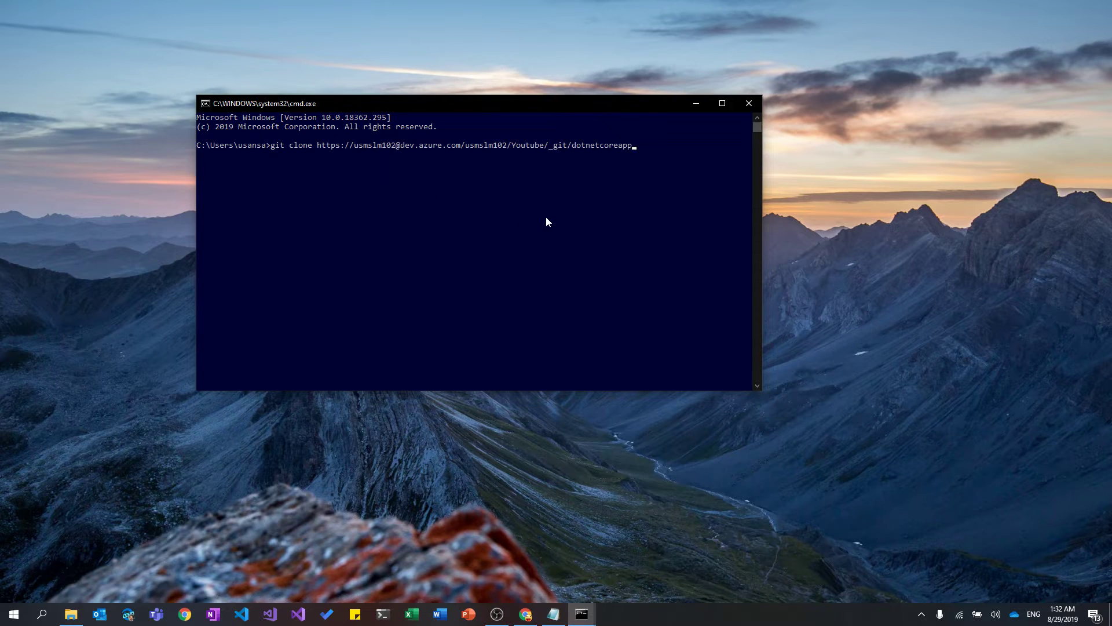
{"action": "key", "text": "Return"}
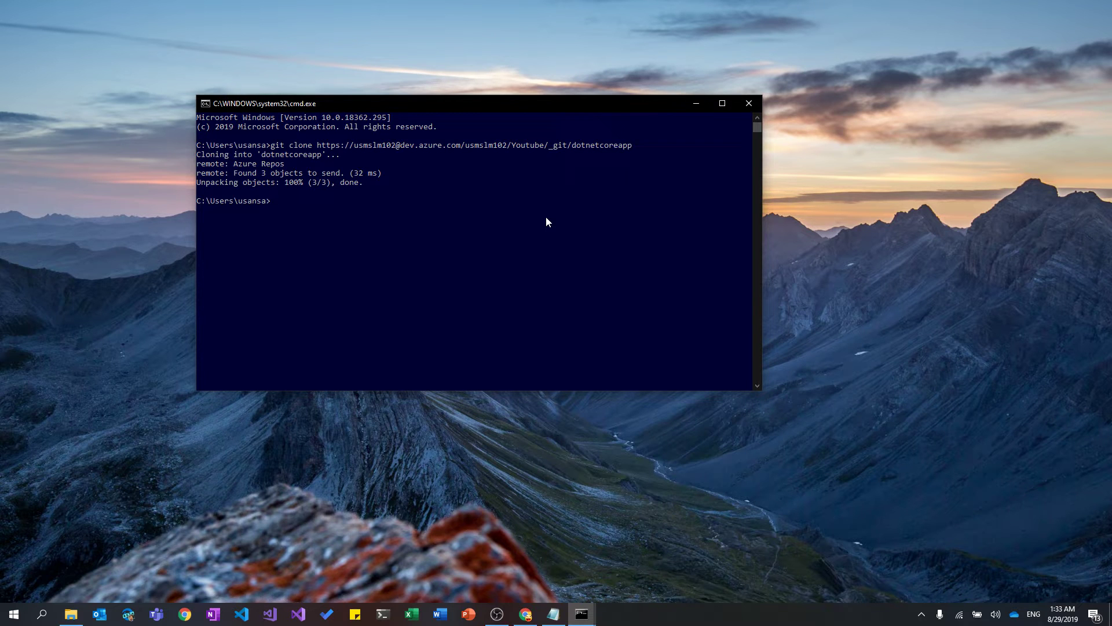
{"action": "type", "text": "cd dotnetcore"}
{"action": "type", "text": "app"}
{"action": "key", "text": "Return"}
List the folder contents and generate an ASP.NET Core MVC app with 'dotnet new mvc'.
{"action": "type", "text": "dir"}
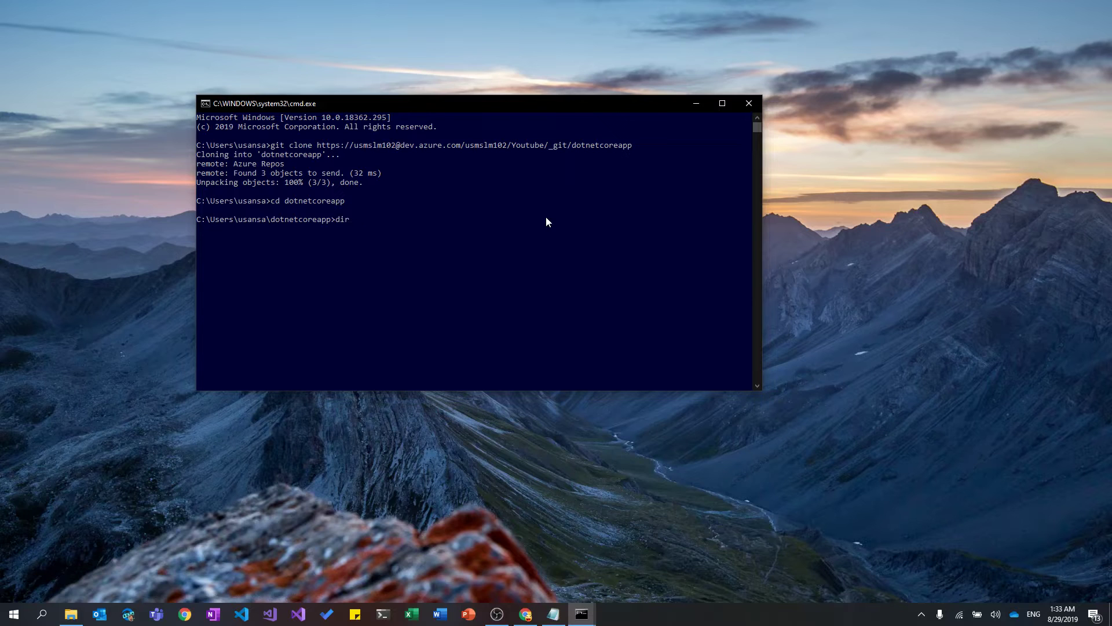
{"action": "key", "text": "Return"}
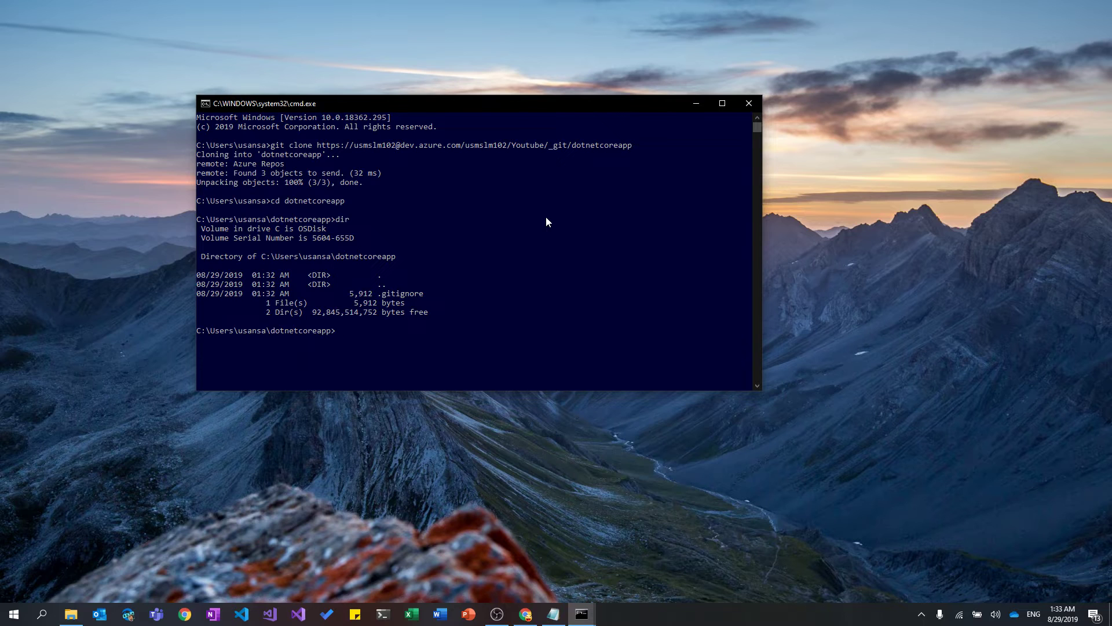
{"action": "type", "text": "dotnet new mvc"}
{"action": "key", "text": "Return"}
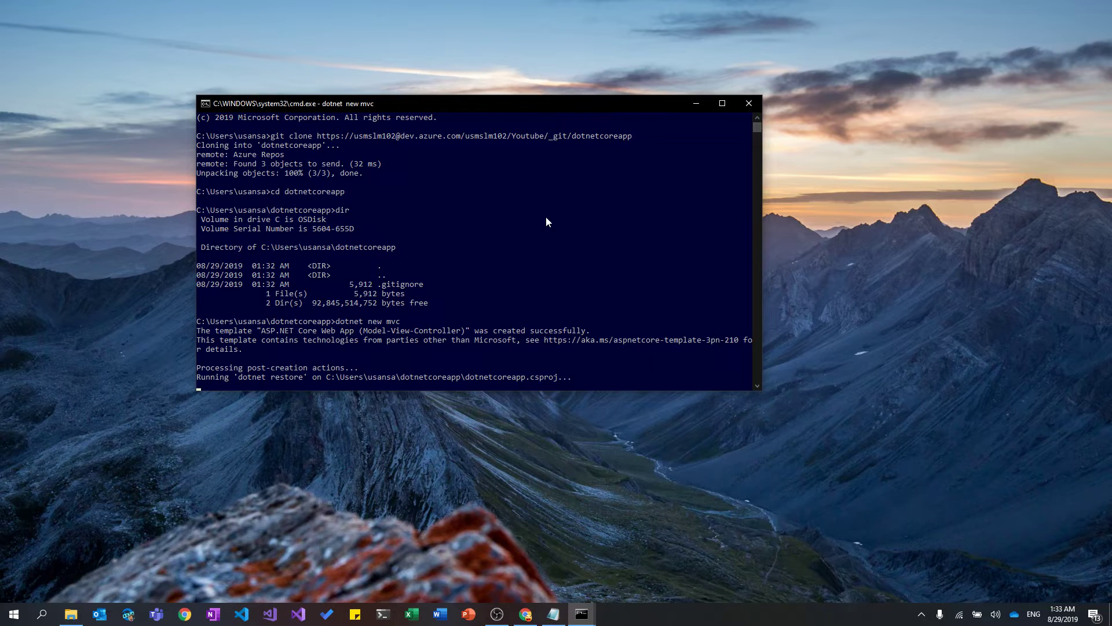
{"action": "type", "text": "dotnet"}
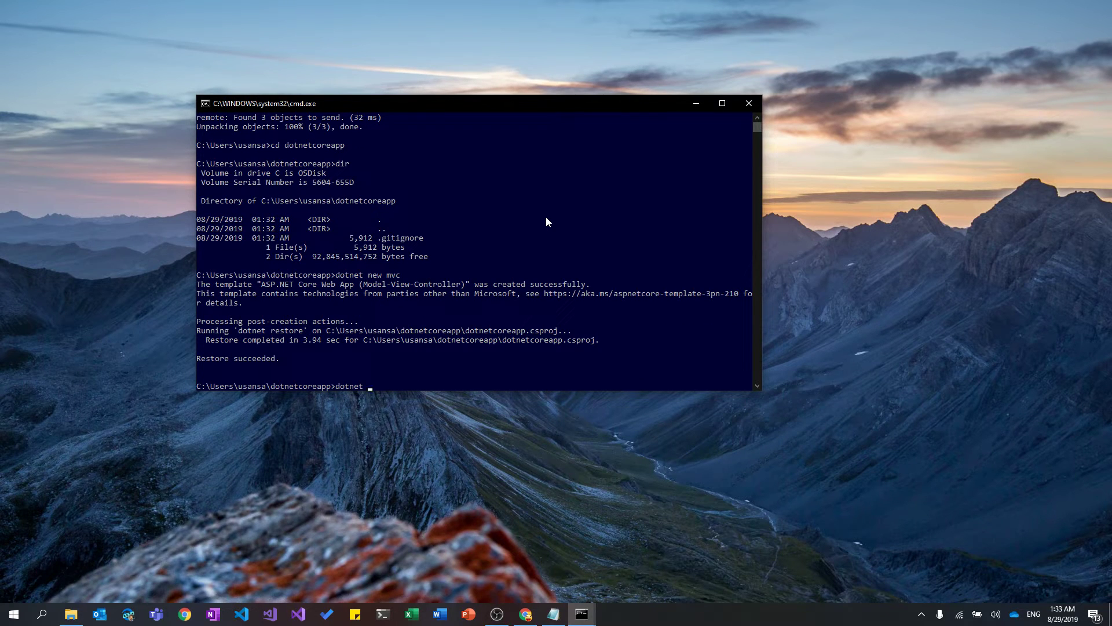
{"action": "type", "text": " run"}
{"action": "key", "text": "Return"}
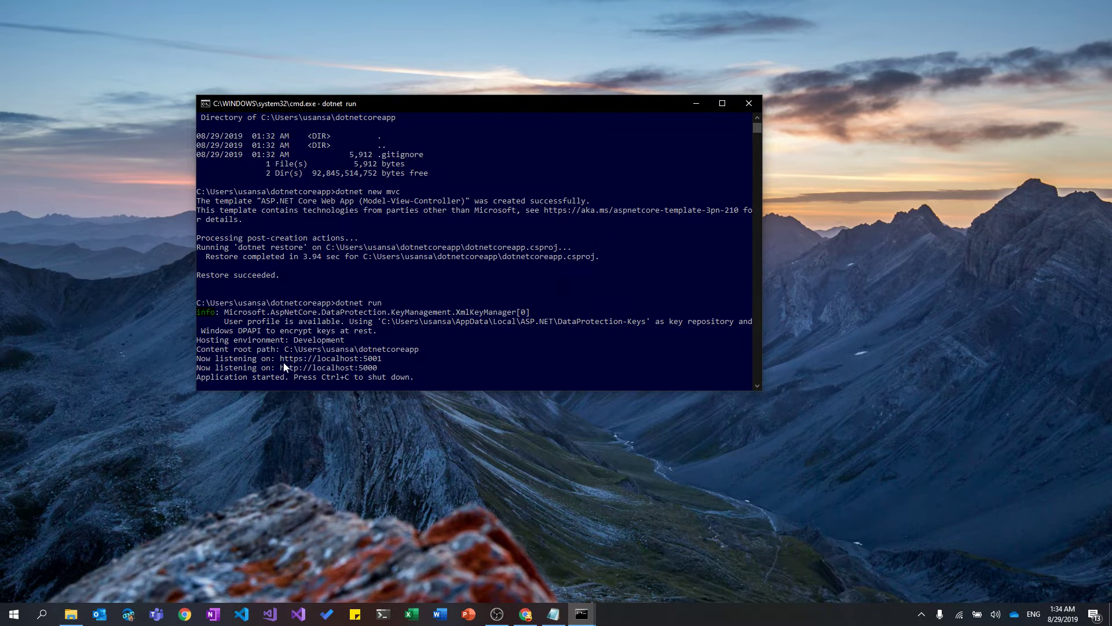
{"action": "left_click_drag", "start_coordinate": [282, 358], "coordinate": [381, 360]}
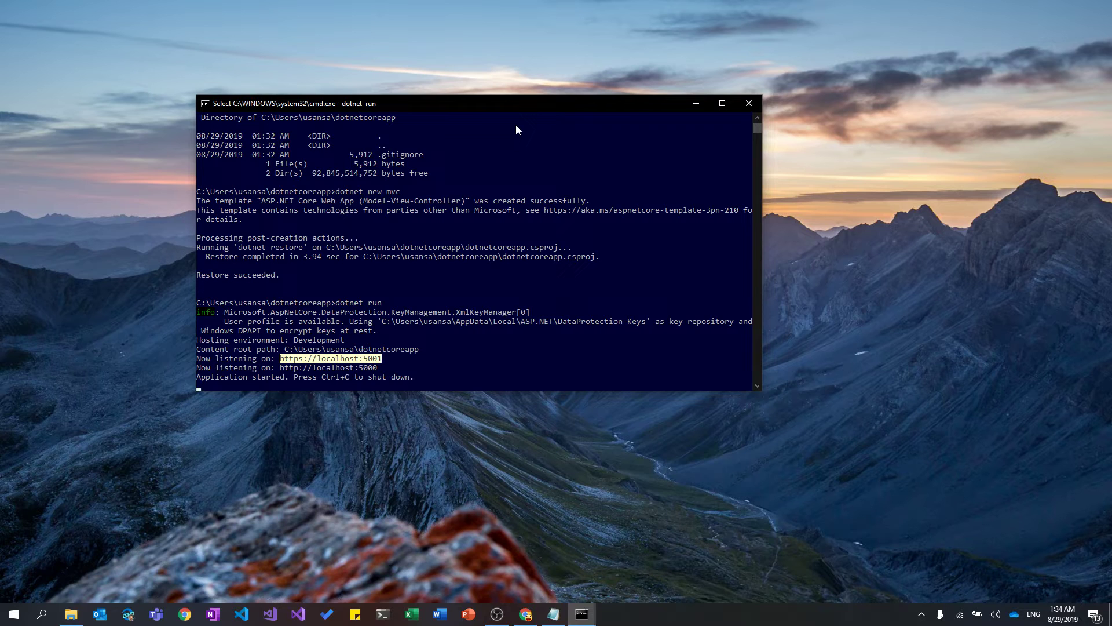
{"action": "key", "text": "ctrl+c"}
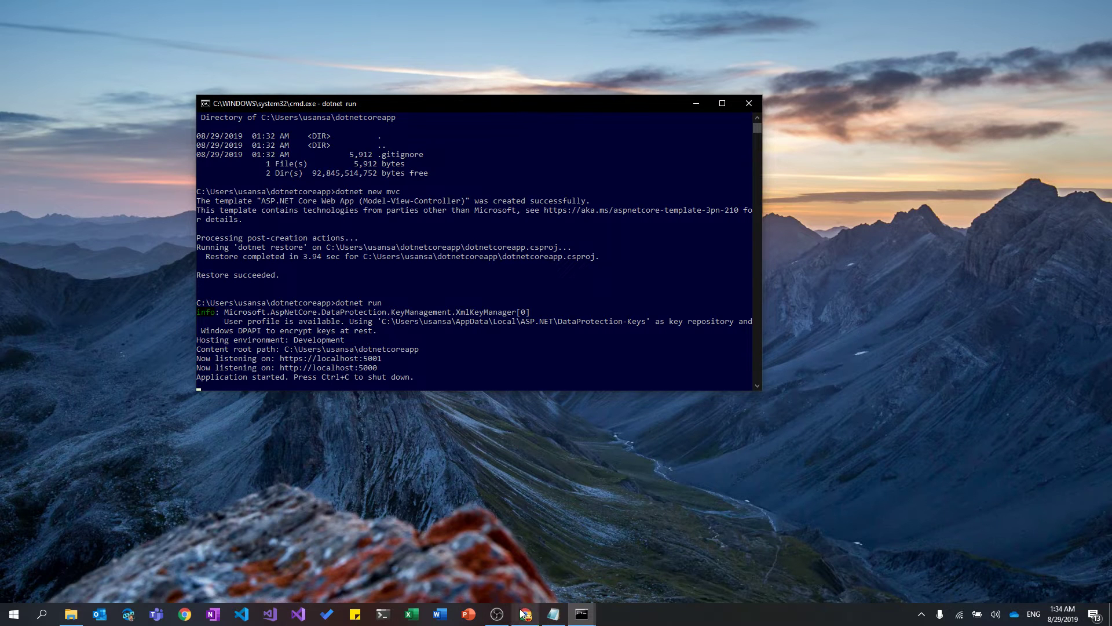
{"action": "left_click", "coordinate": [526, 614]}
{"action": "left_click", "coordinate": [434, 10]}
{"action": "key", "text": "ctrl+v"}
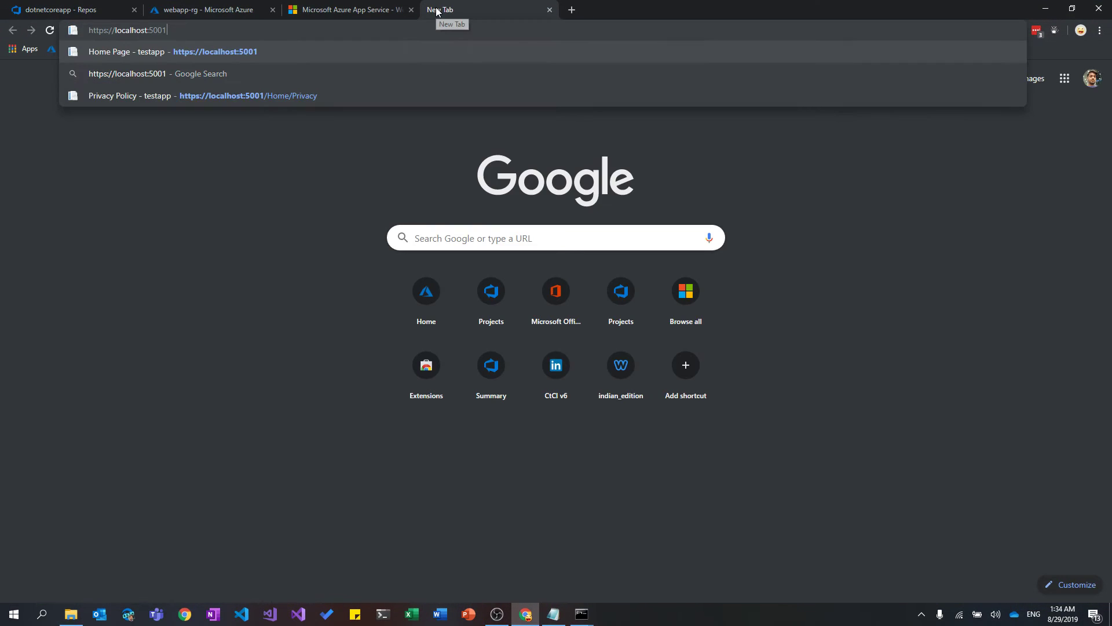
{"action": "key", "text": "Return"}
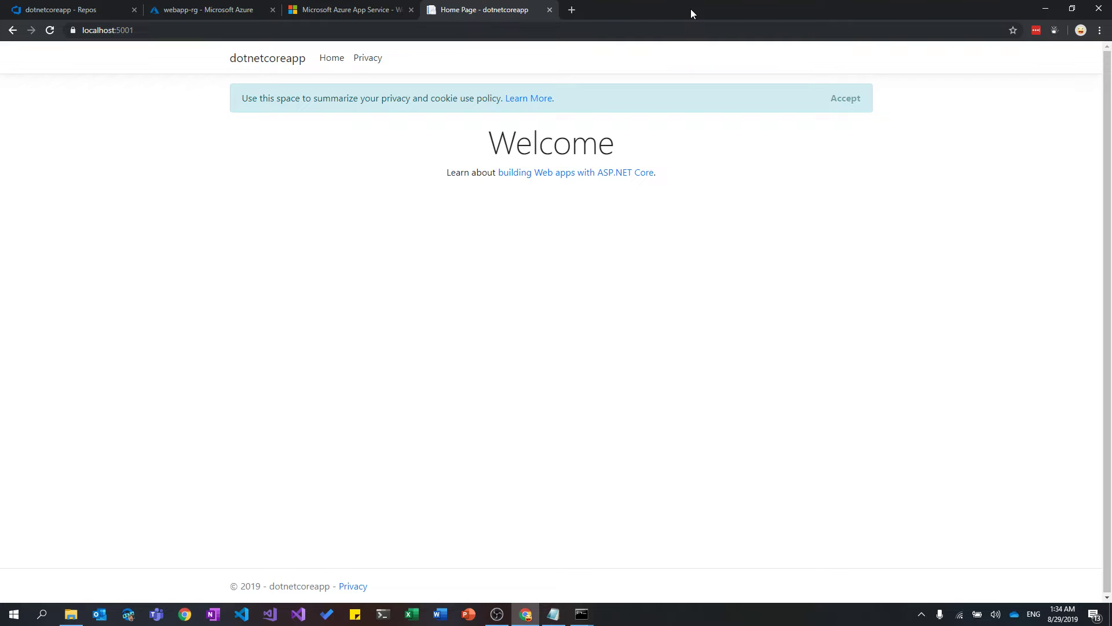
Close the localhost tab and stop the running app with Ctrl+C in the console.
{"action": "left_click", "coordinate": [549, 9]}
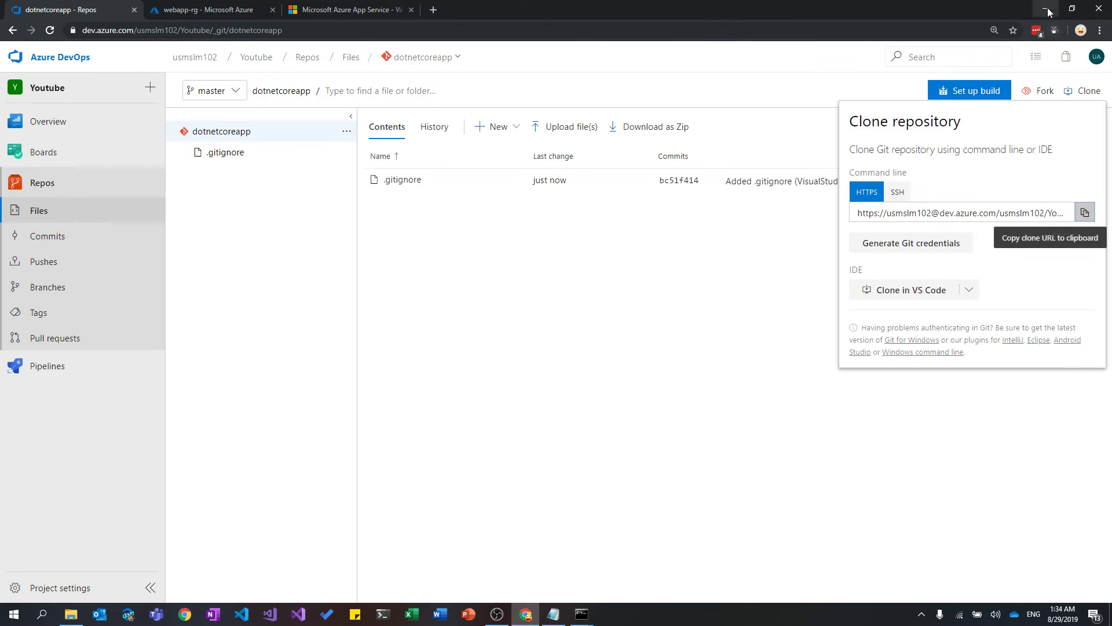
{"action": "left_click", "coordinate": [1046, 8]}
{"action": "scroll", "coordinate": [556, 261], "scroll_direction": "down", "scroll_amount": 3}
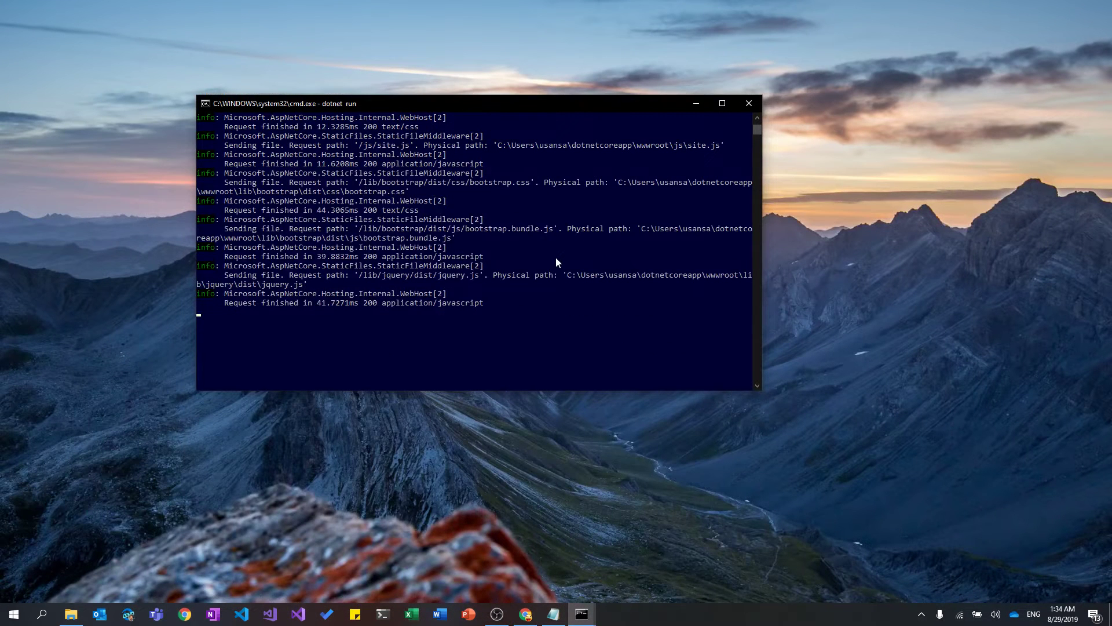
{"action": "key", "text": "ctrl+c"}
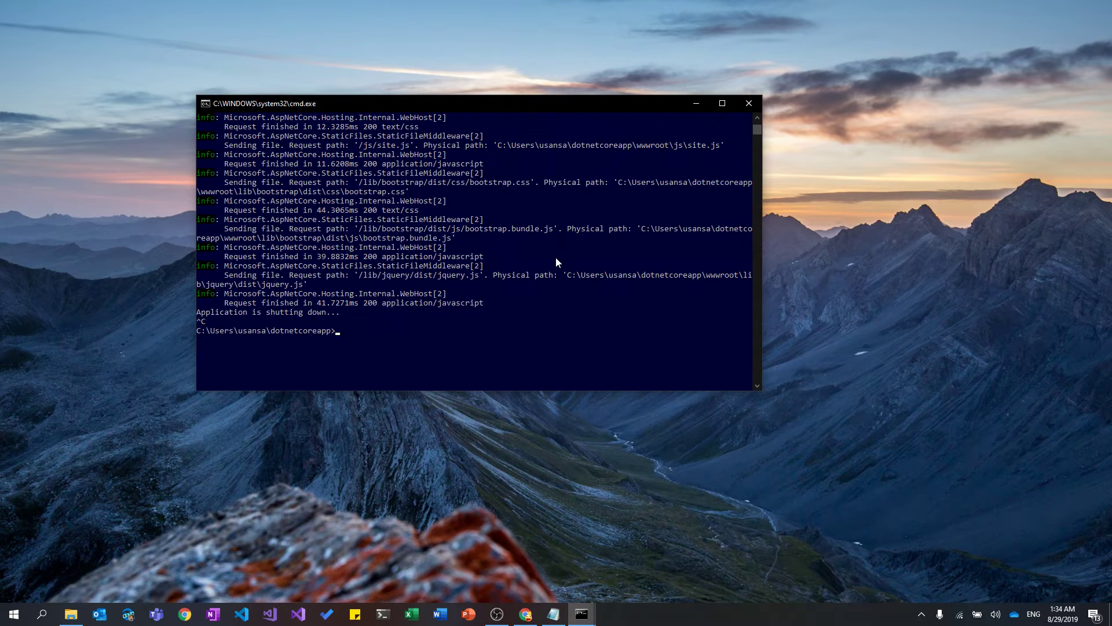
{"action": "type", "text": "git commit"}
{"action": "key", "text": "BackSpace"}
{"action": "key", "text": "BackSpace"}
{"action": "key", "text": "BackSpace"}
{"action": "key", "text": "BackSpace"}
{"action": "key", "text": "BackSpace"}
{"action": "key", "text": "BackSpace"}
Stage all files, commit them as 'add sample .net core app', and push to master.
{"action": "type", "text": "add ."}
{"action": "key", "text": "Return"}
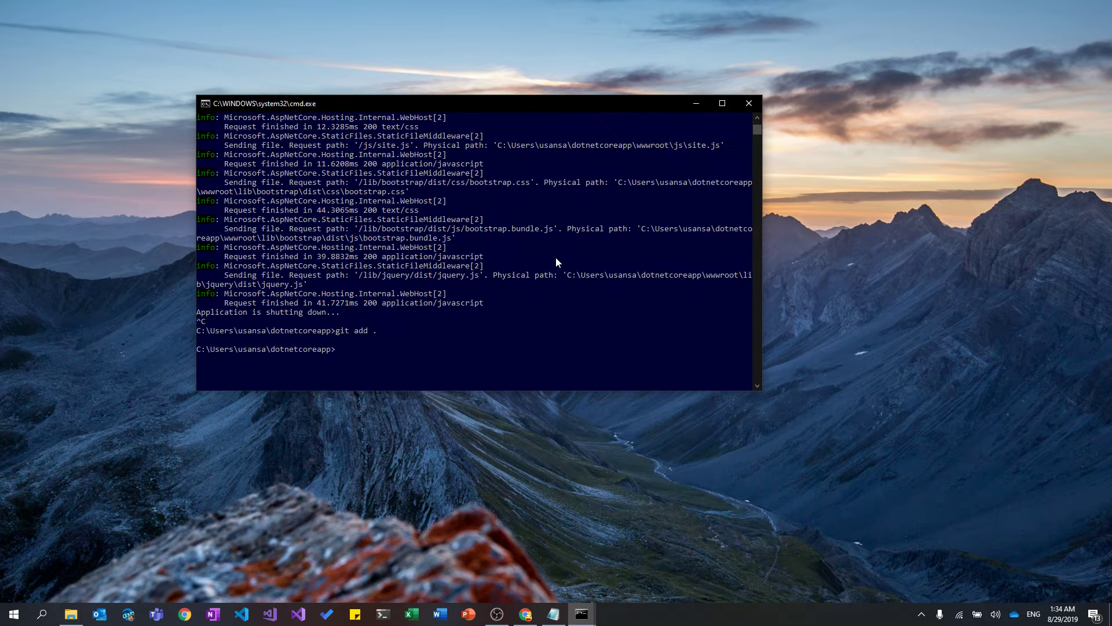
{"action": "type", "text": "git commit -m \"add sample .net core app\""}
{"action": "key", "text": "Return"}
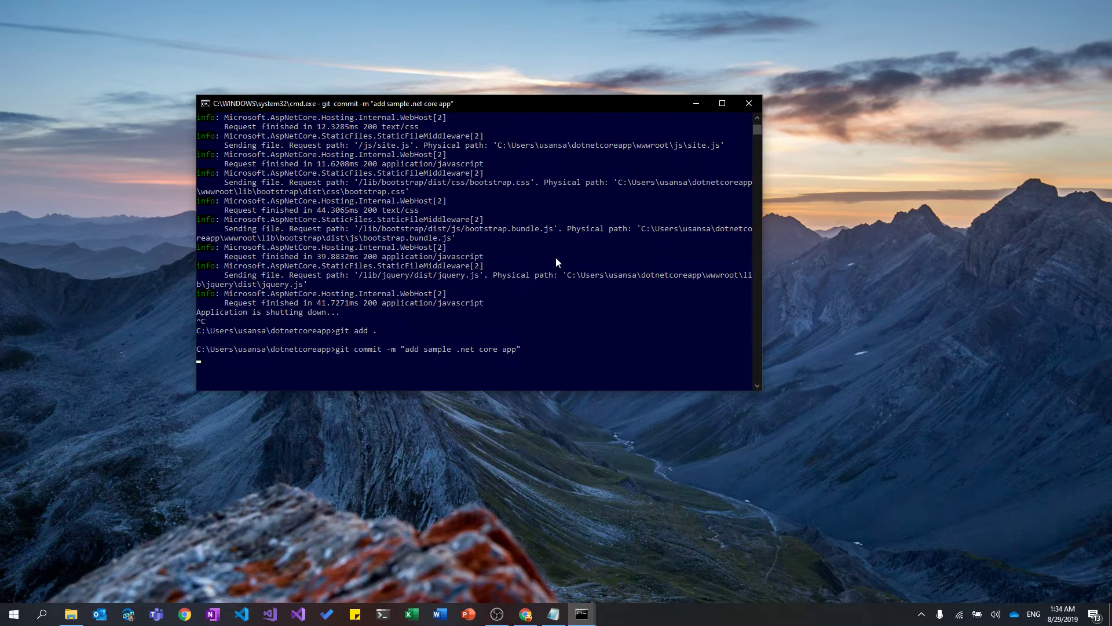
{"action": "type", "text": "git push"}
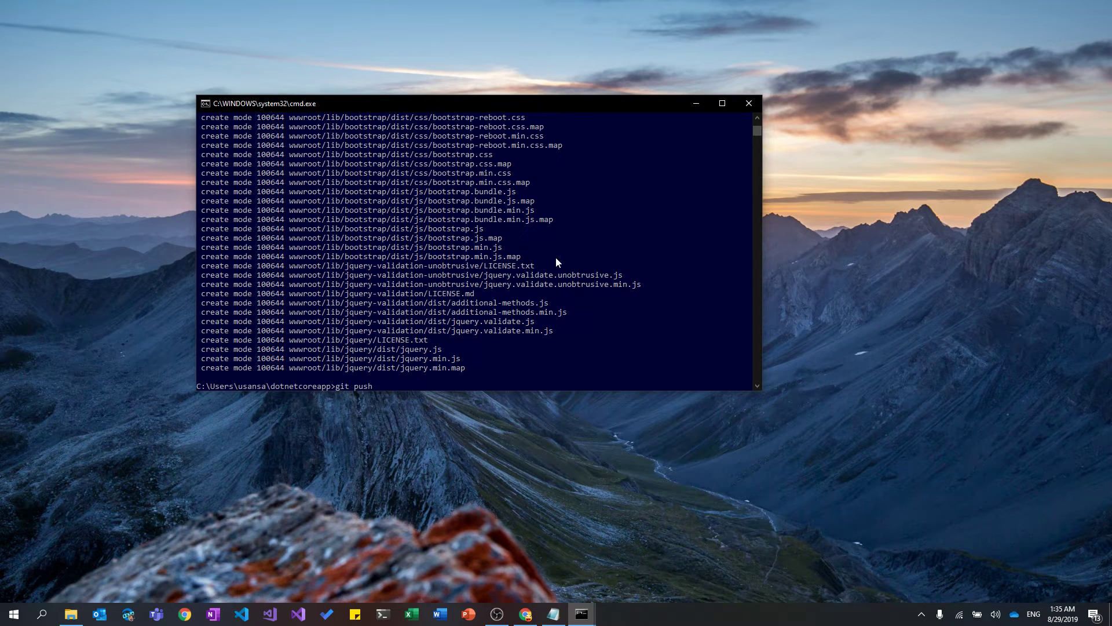
{"action": "key", "text": "Return"}
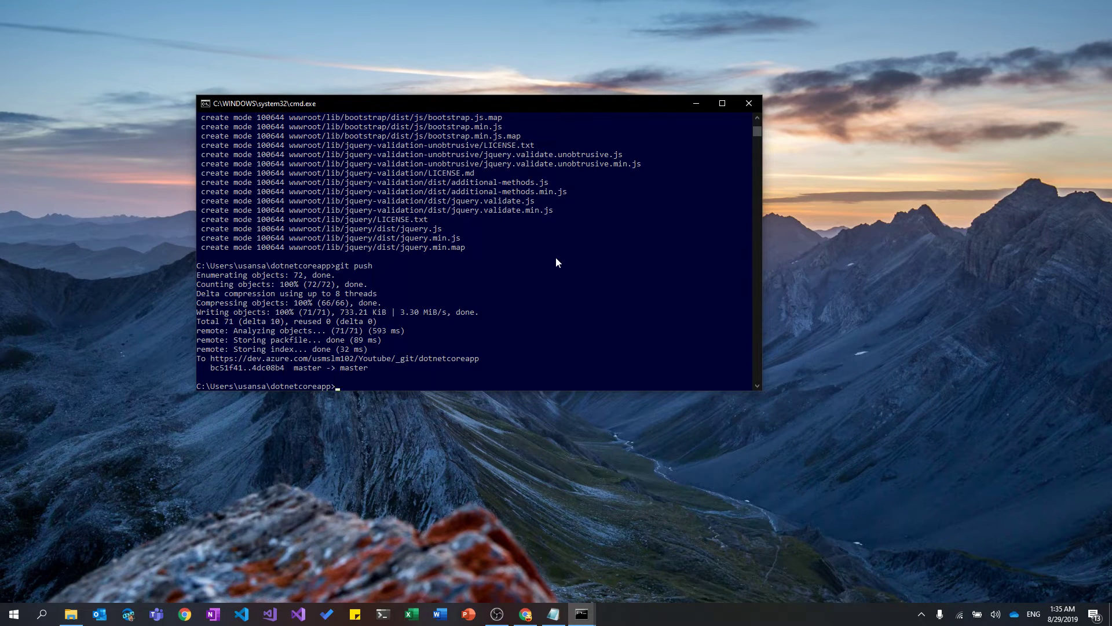
Refresh the dotnetcoreapp Files page to see the pushed files, then go to Pipelines > Builds.
{"action": "left_click", "coordinate": [530, 611]}
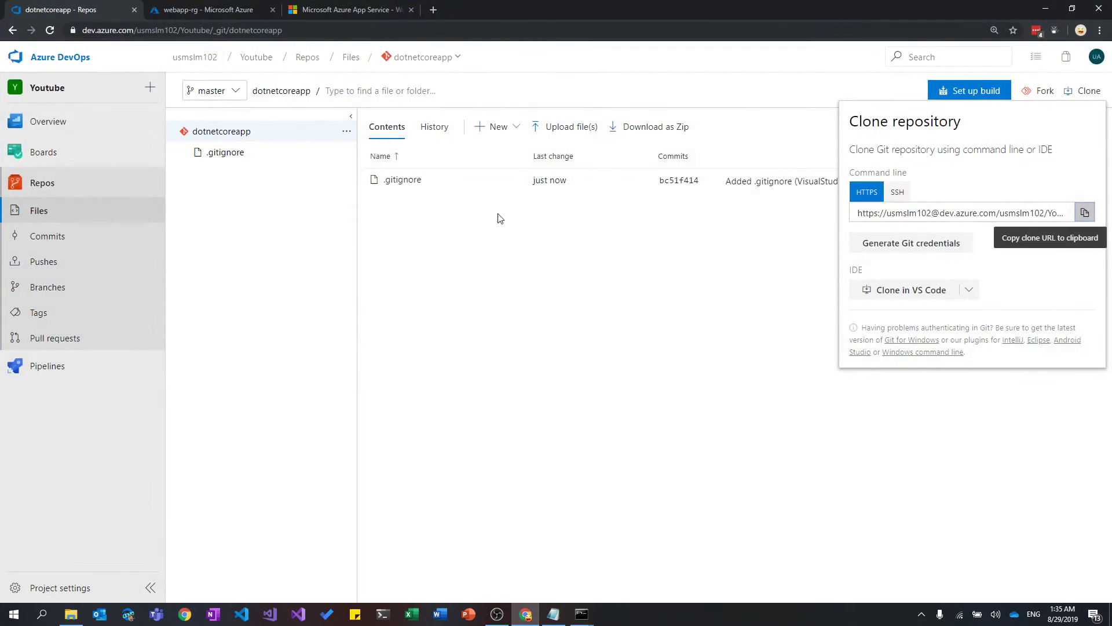
{"action": "left_click", "coordinate": [579, 274]}
{"action": "left_click", "coordinate": [50, 30]}
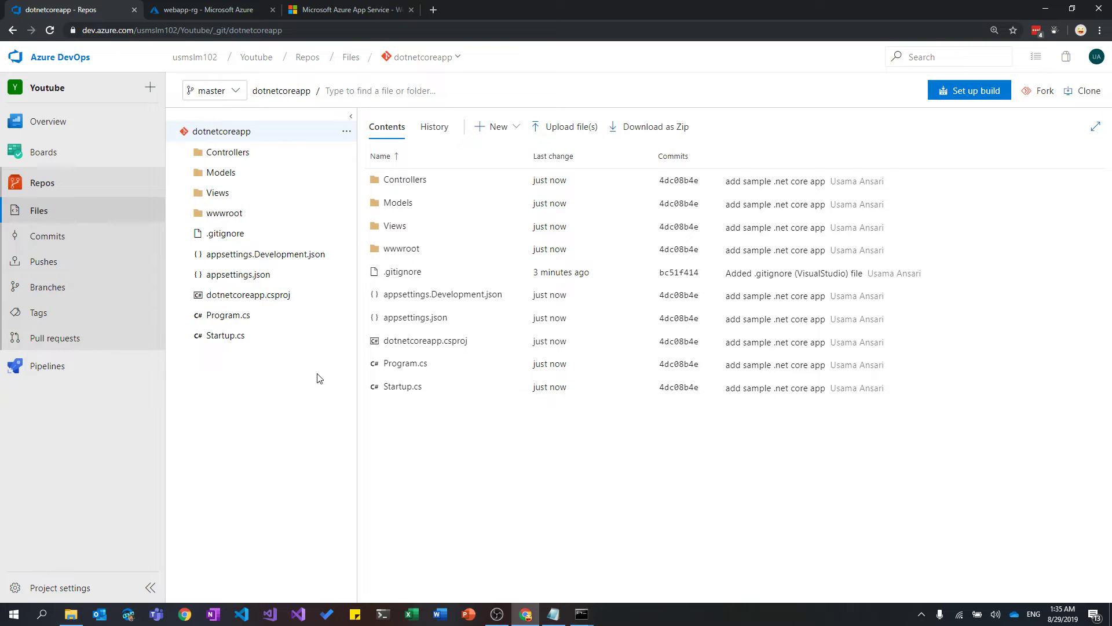
{"action": "left_click", "coordinate": [89, 372]}
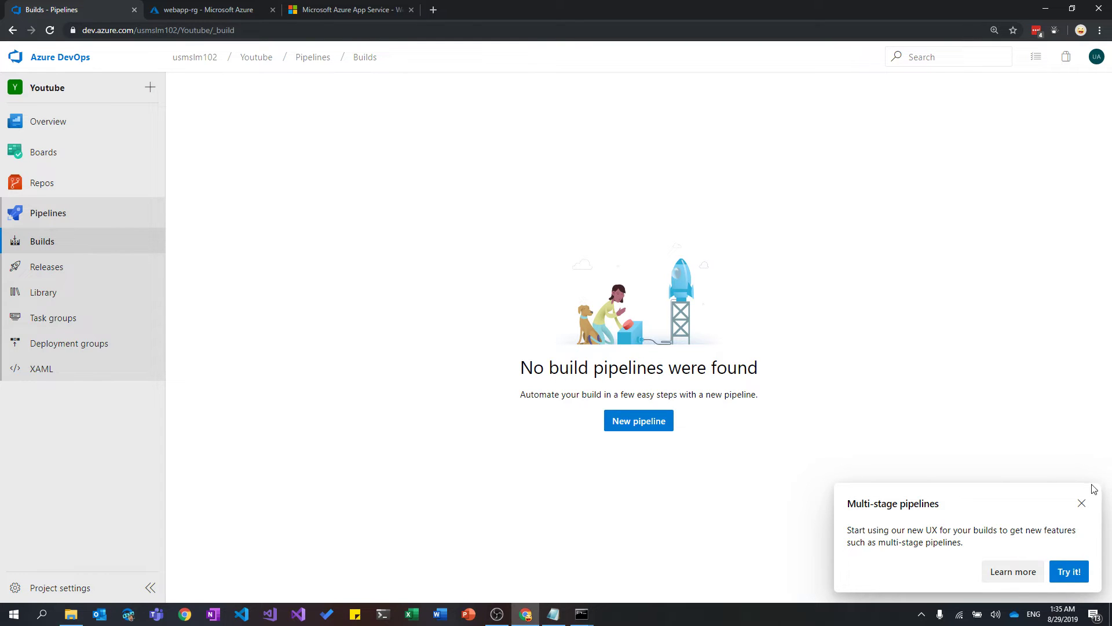
Start a new pipeline from Azure Repos Git repository dotnetcoreapp using the Starter pipeline template.
{"action": "left_click", "coordinate": [1082, 504]}
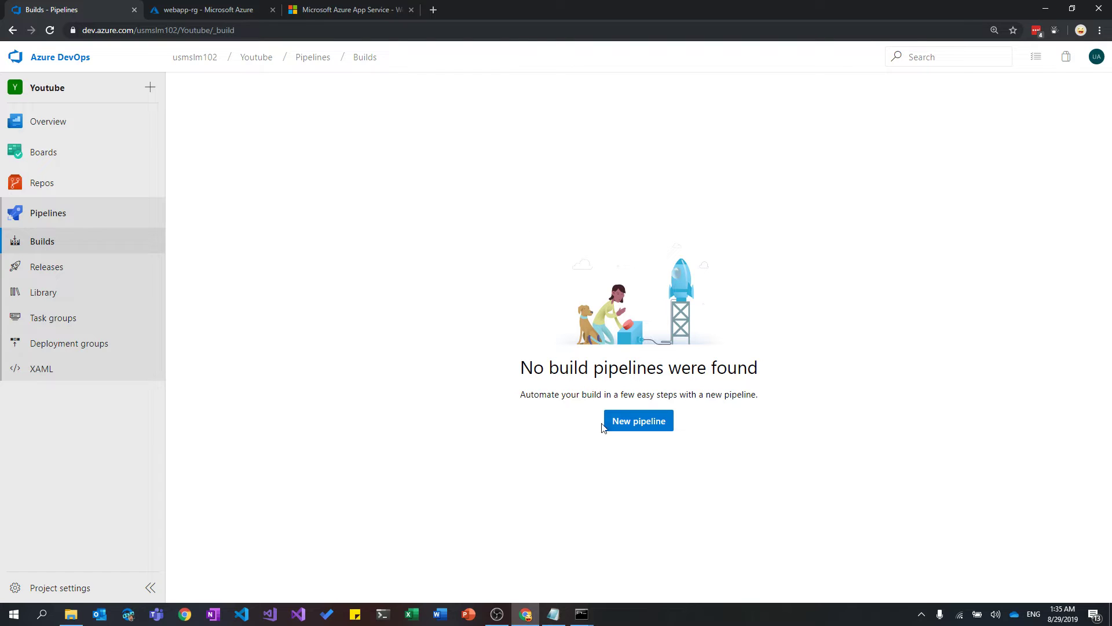
{"action": "left_click", "coordinate": [638, 423]}
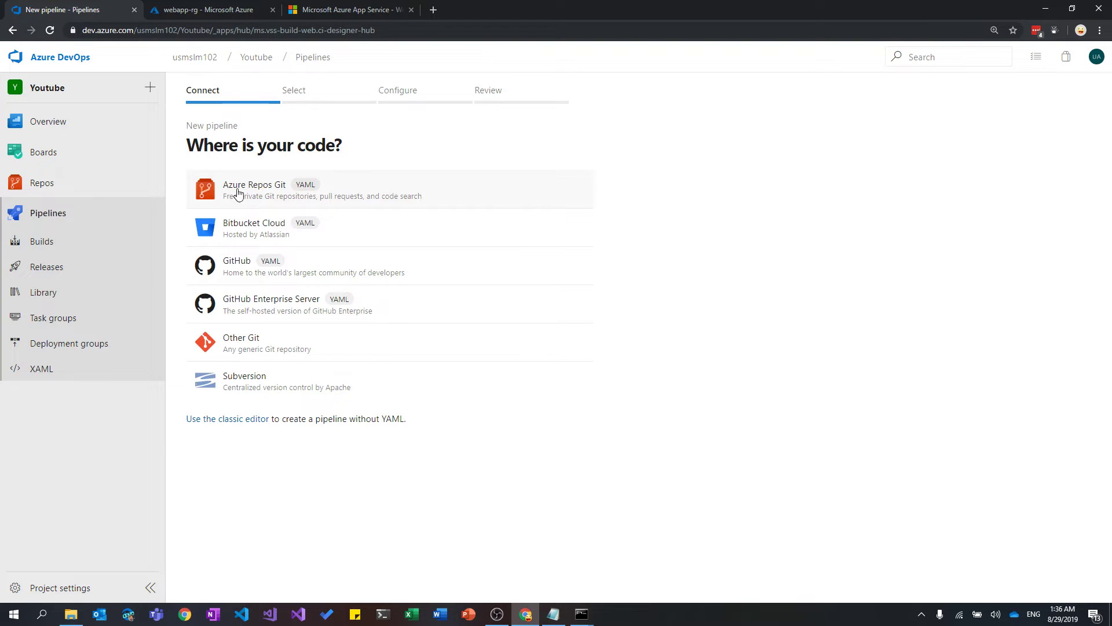
{"action": "left_click", "coordinate": [281, 192]}
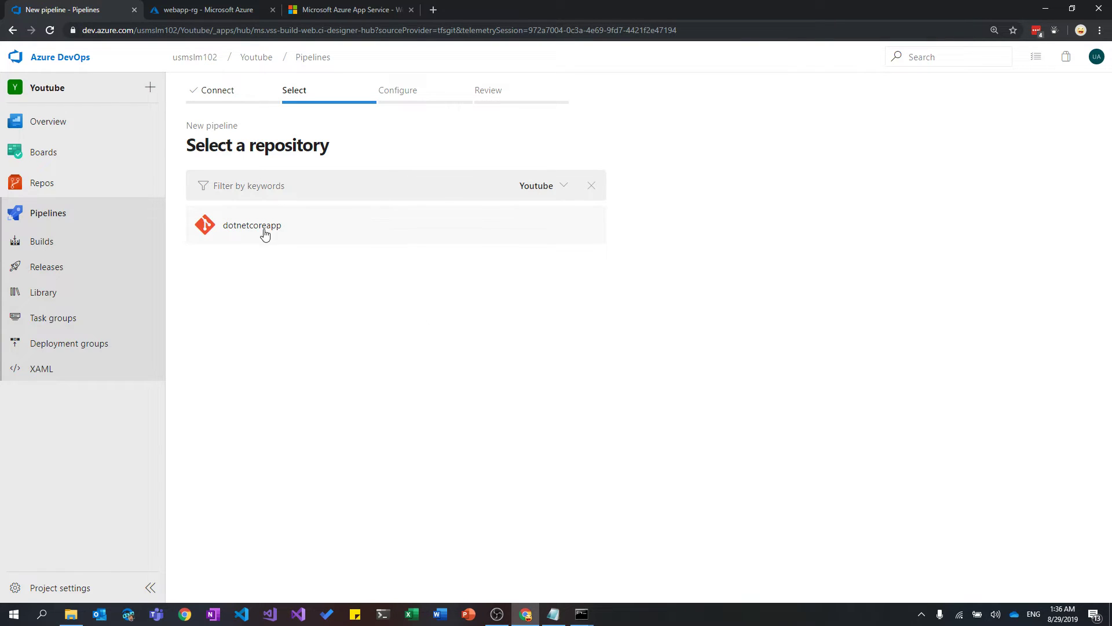
{"action": "left_click", "coordinate": [289, 227]}
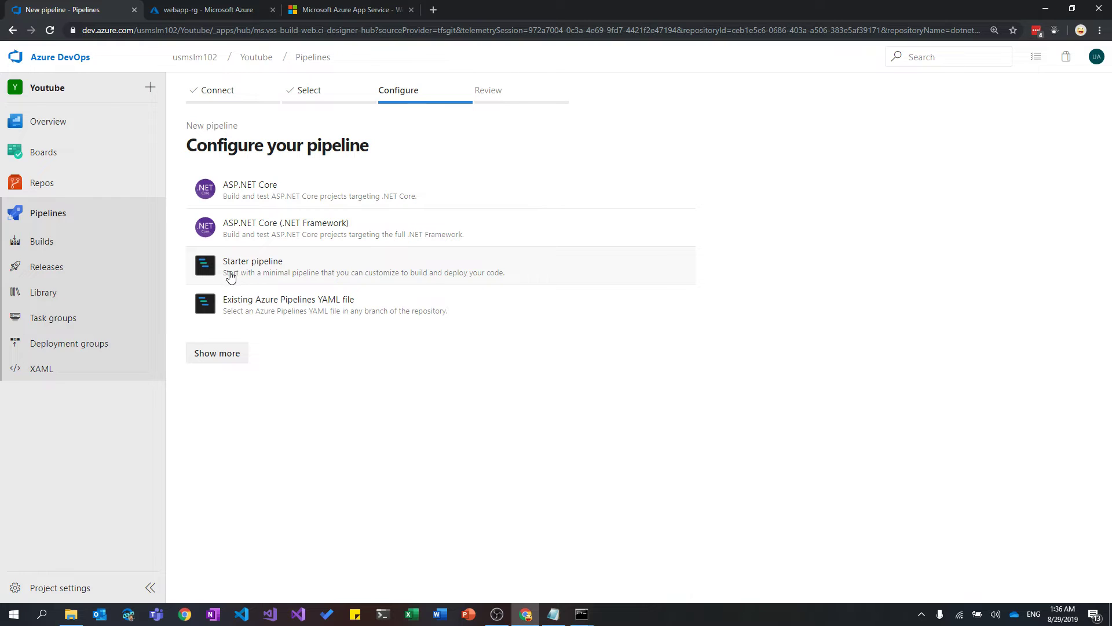
{"action": "left_click", "coordinate": [305, 276]}
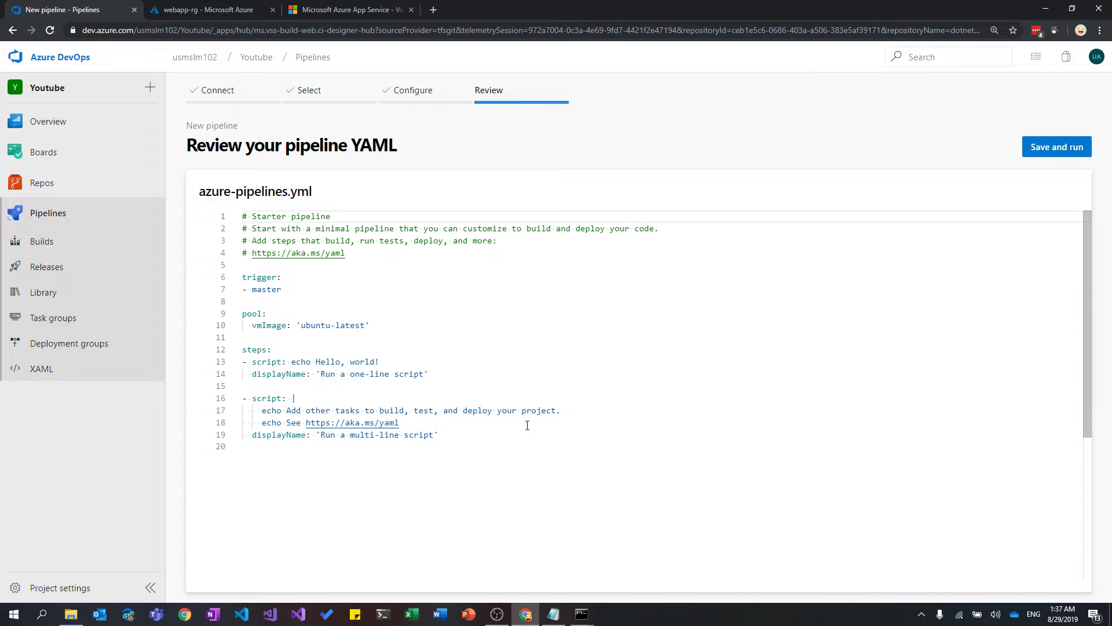
Save and run the starter pipeline with the default commit message, then view its builds.
{"action": "left_click", "coordinate": [529, 449]}
{"action": "key", "text": "shift+Up"}
{"action": "key", "text": "shift+Up"}
{"action": "key", "text": "shift+Up"}
{"action": "key", "text": "shift+Up"}
{"action": "key", "text": "shift+Up"}
{"action": "key", "text": "shift+Up"}
{"action": "key", "text": "shift+Up"}
{"action": "key", "text": "shift+Up"}
{"action": "key", "text": "shift+Up"}
{"action": "key", "text": "shift+Up"}
{"action": "key", "text": "shift+Up"}
{"action": "key", "text": "shift+Up"}
{"action": "key", "text": "shift+Up"}
{"action": "key", "text": "shift+Up"}
{"action": "key", "text": "shift+Up"}
{"action": "key", "text": "shift+Up"}
{"action": "key", "text": "shift+Up"}
{"action": "key", "text": "shift+Up"}
{"action": "key", "text": "shift+Up"}
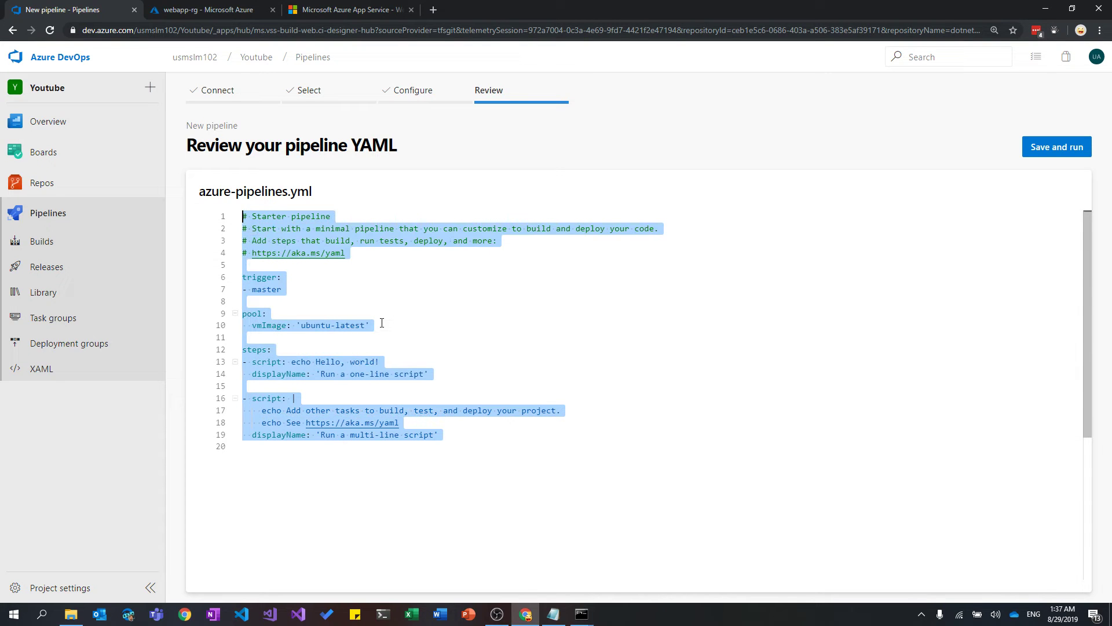
{"action": "left_click", "coordinate": [382, 323]}
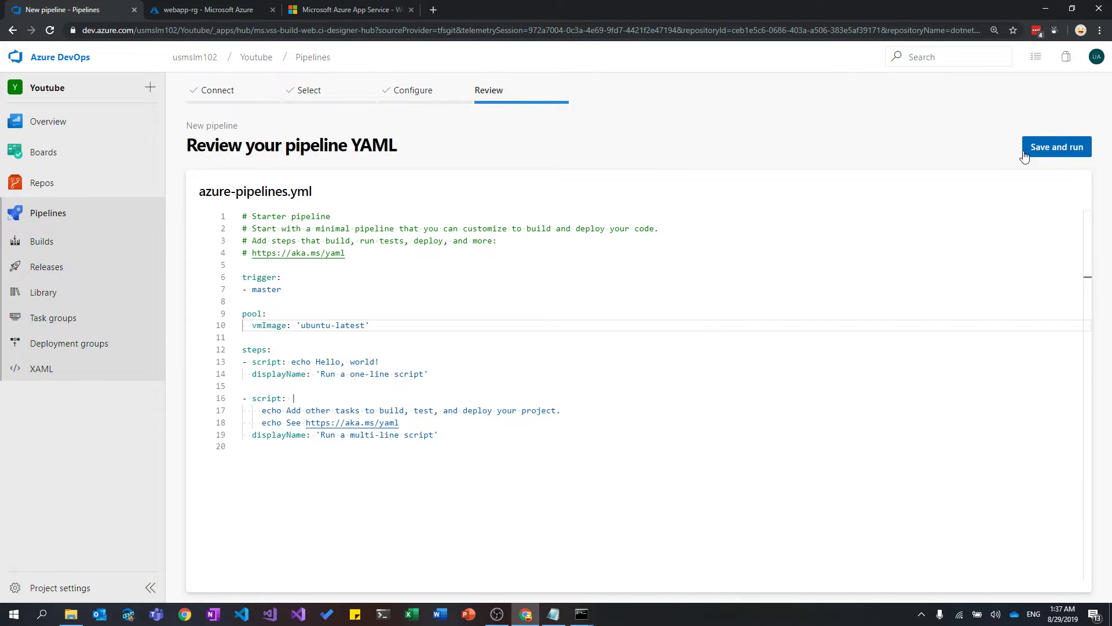
{"action": "left_click", "coordinate": [1054, 151]}
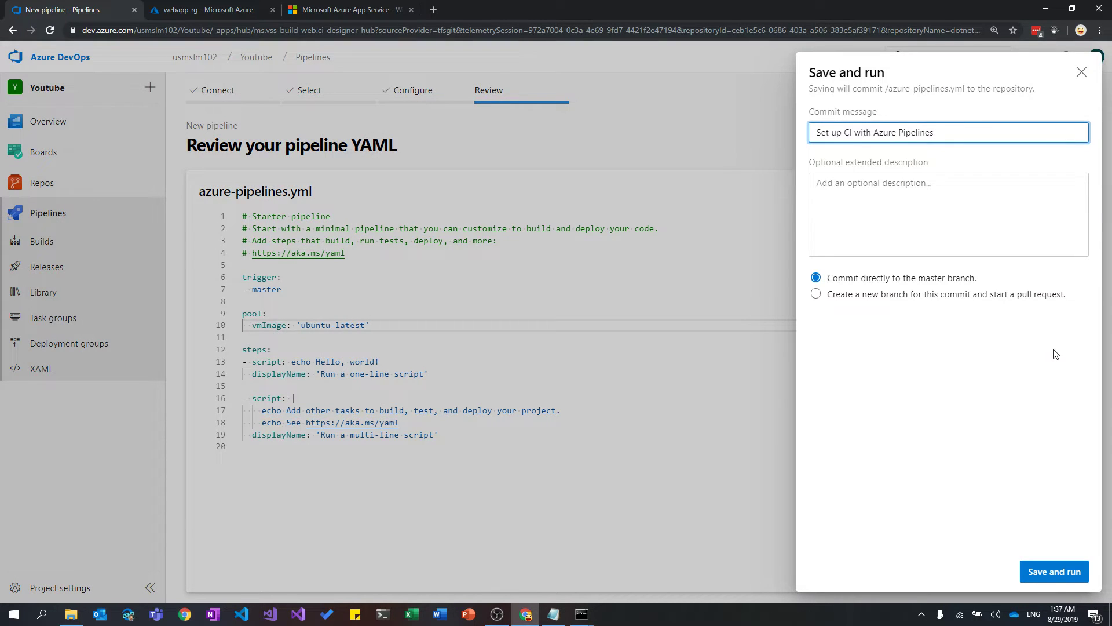
{"action": "left_click", "coordinate": [1054, 572]}
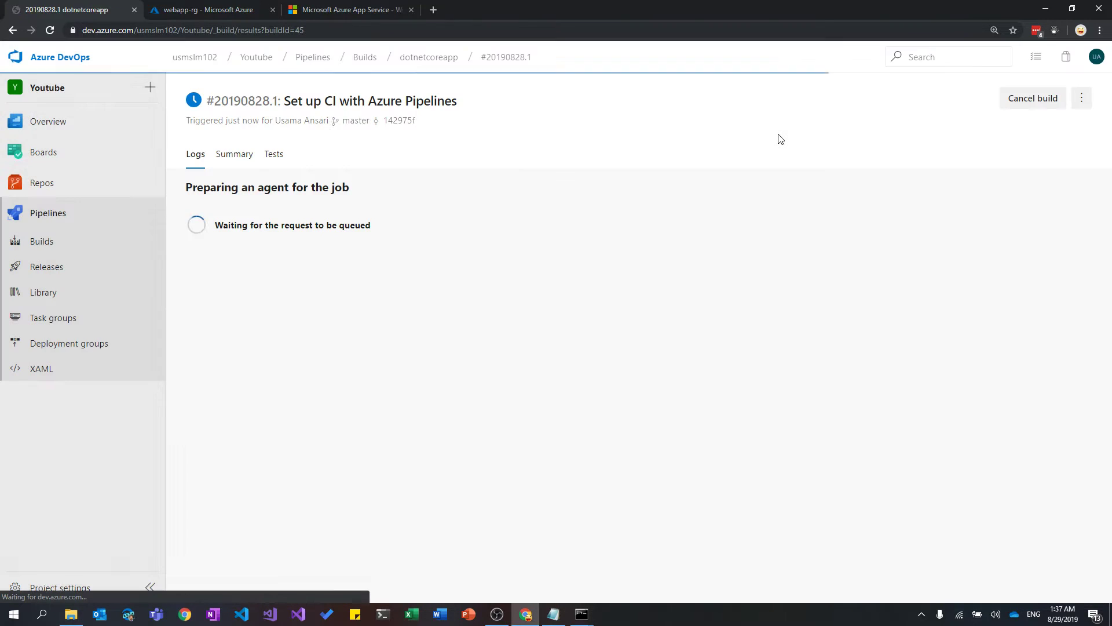
{"action": "left_click", "coordinate": [108, 254]}
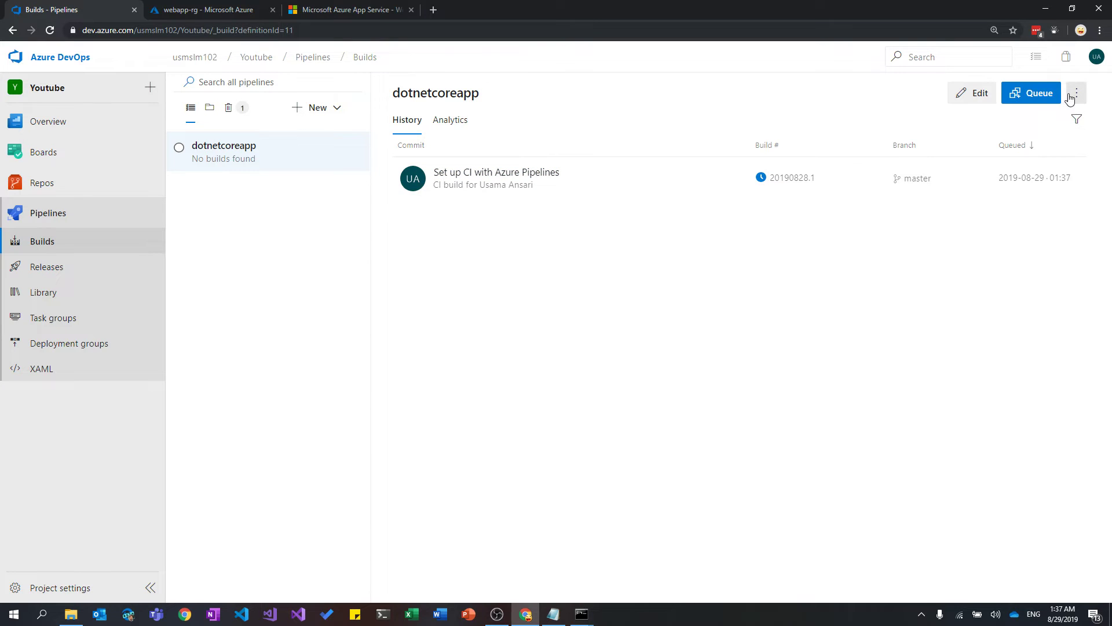
Edit the dotnetcoreapp pipeline and delete the sample script steps from line 13 onward.
{"action": "left_click", "coordinate": [978, 95]}
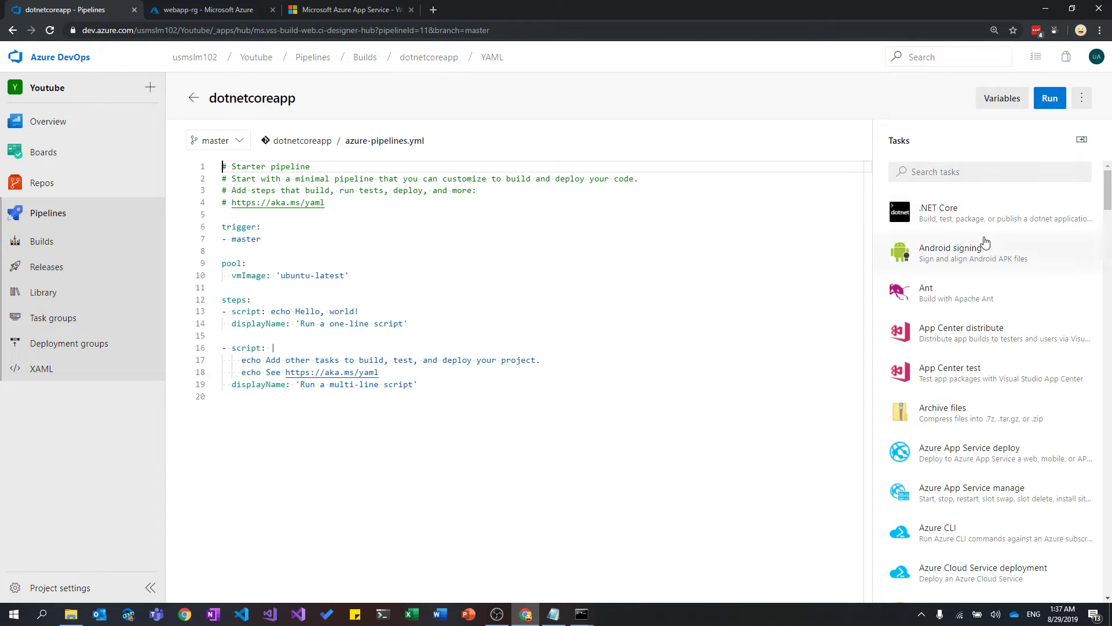
{"action": "scroll", "coordinate": [986, 243], "scroll_direction": "down", "scroll_amount": 5}
{"action": "scroll", "coordinate": [986, 243], "scroll_direction": "up", "scroll_amount": 5}
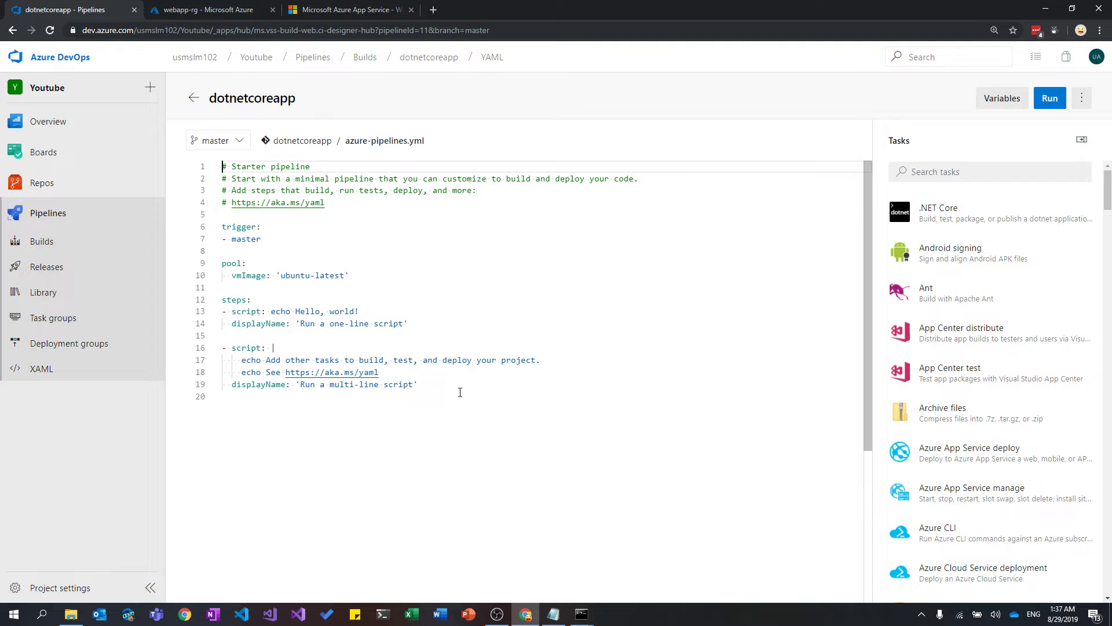
{"action": "left_click_drag", "start_coordinate": [460, 393], "coordinate": [178, 321]}
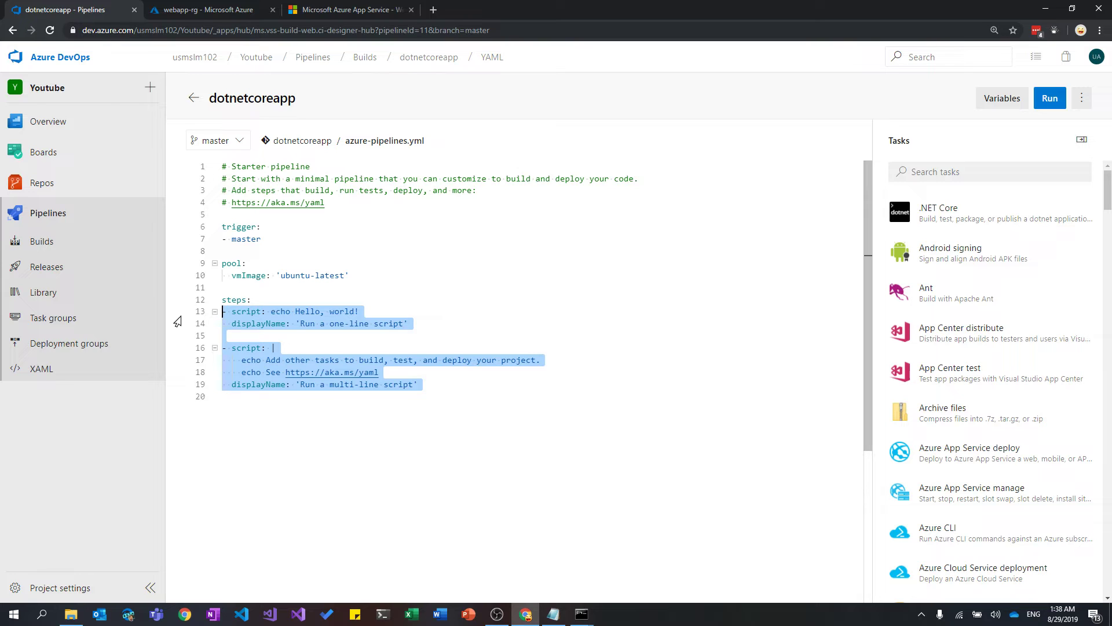
{"action": "key", "text": "Delete"}
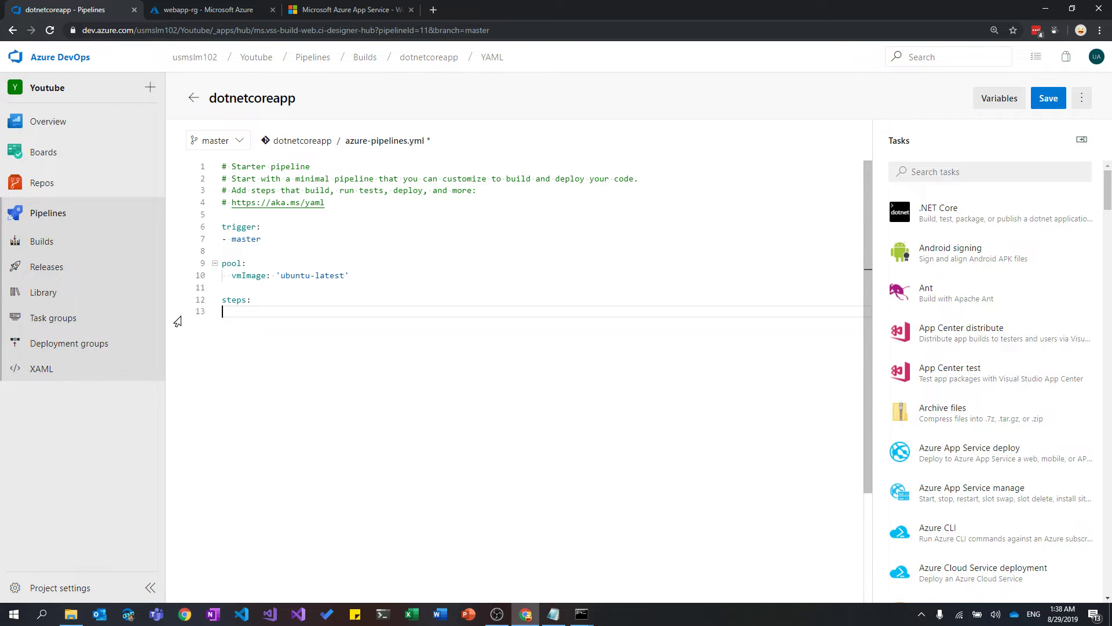
Add a blank line under steps and bring up the .NET Core task form from Tasks.
{"action": "key", "text": "Return"}
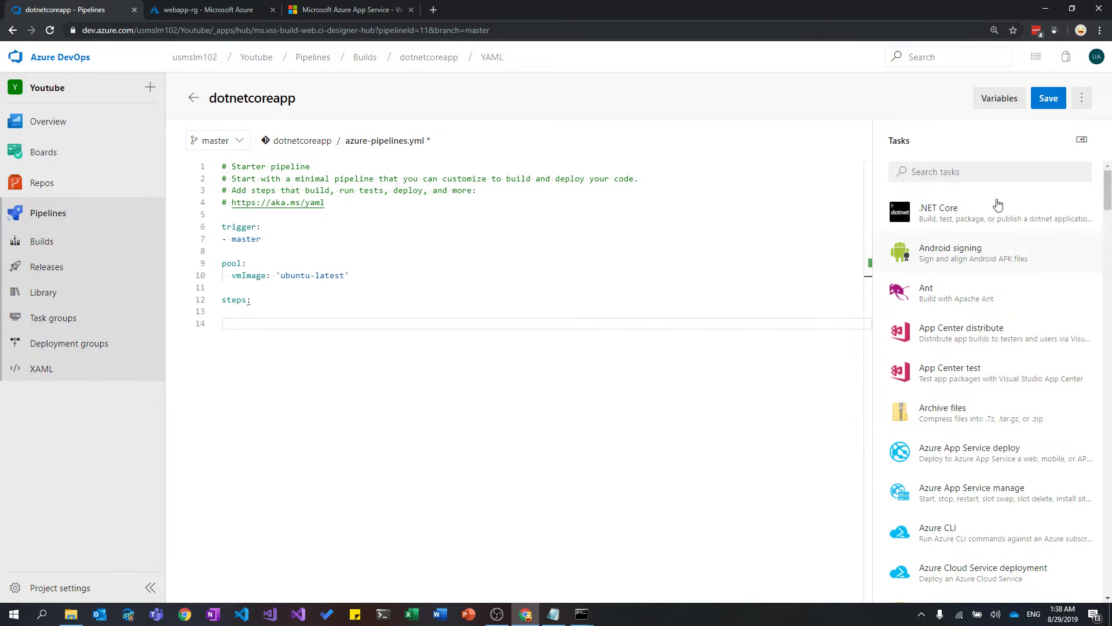
{"action": "left_click", "coordinate": [980, 168]}
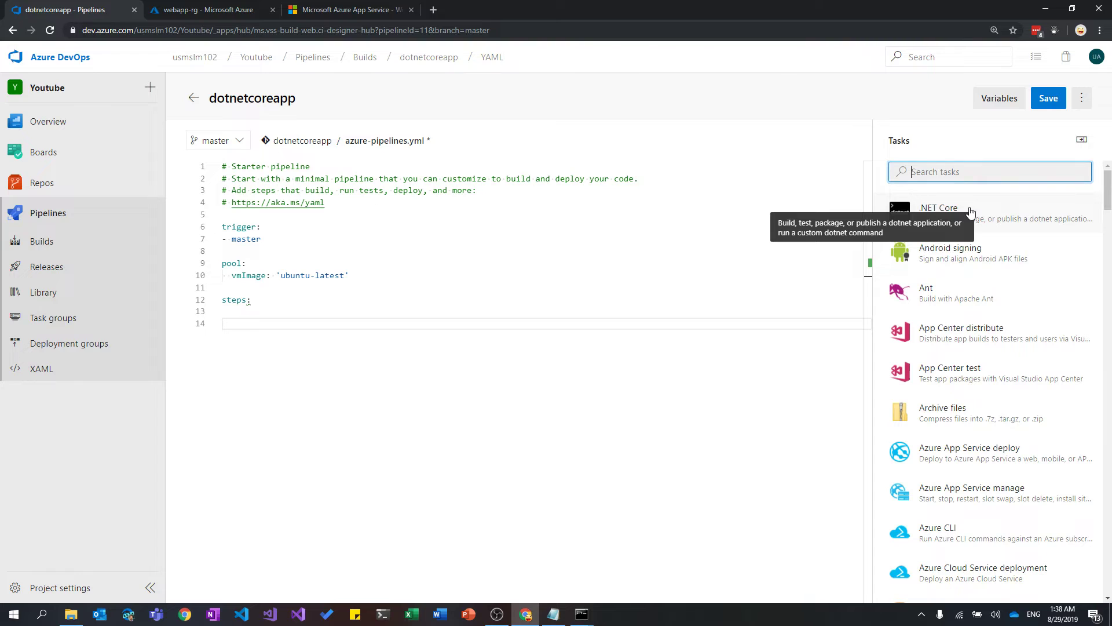
{"action": "left_click", "coordinate": [971, 212]}
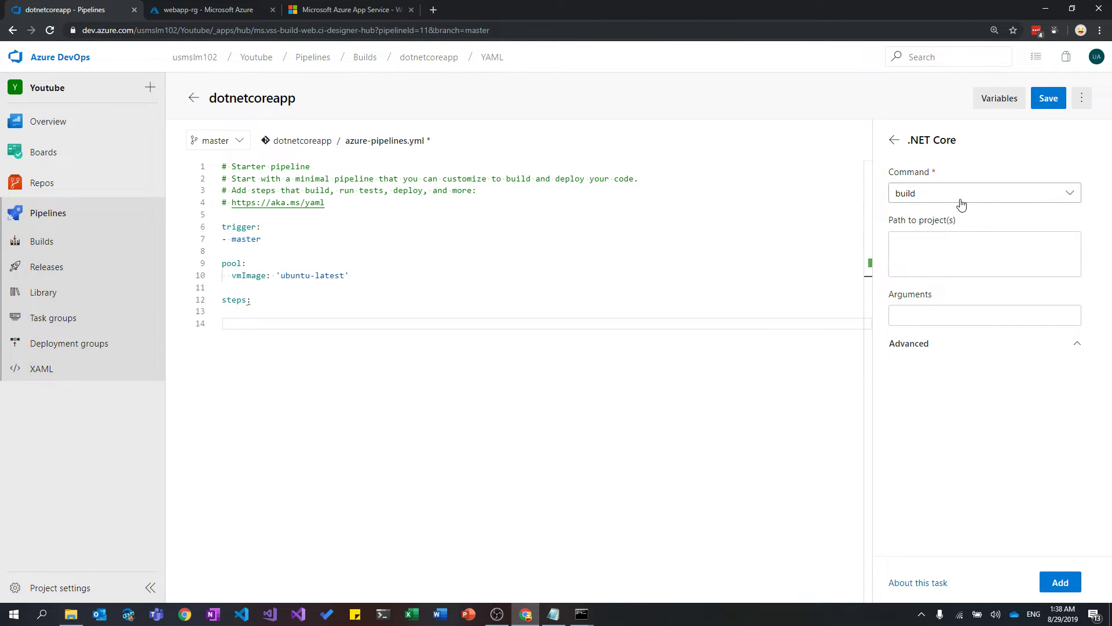
Add a .NET Core build task with project path '**/*.csproj' and arguments '-c Release'.
{"action": "left_click", "coordinate": [967, 246]}
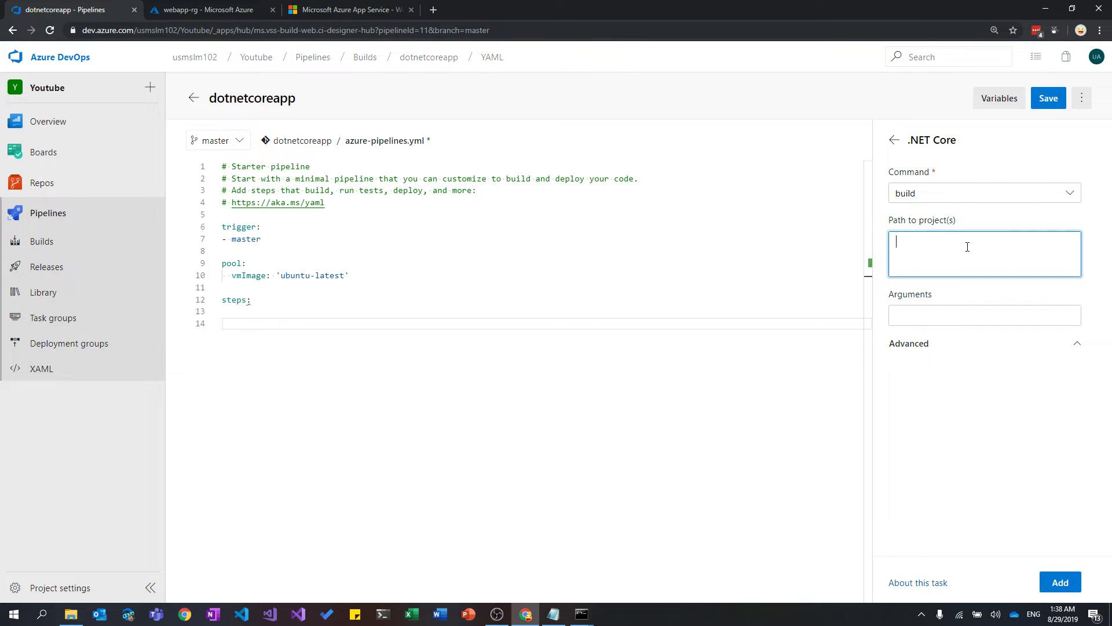
{"action": "type", "text": "88="}
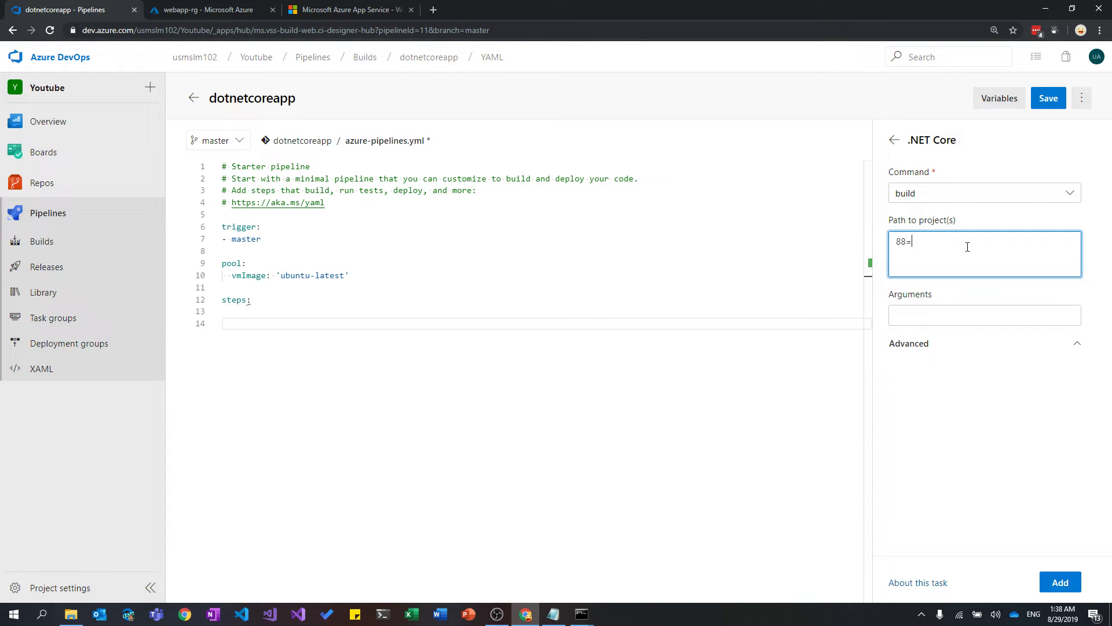
{"action": "key", "text": "BackSpace"}
{"action": "key", "text": "BackSpace"}
{"action": "key", "text": "BackSpace"}
{"action": "type", "text": "**"}
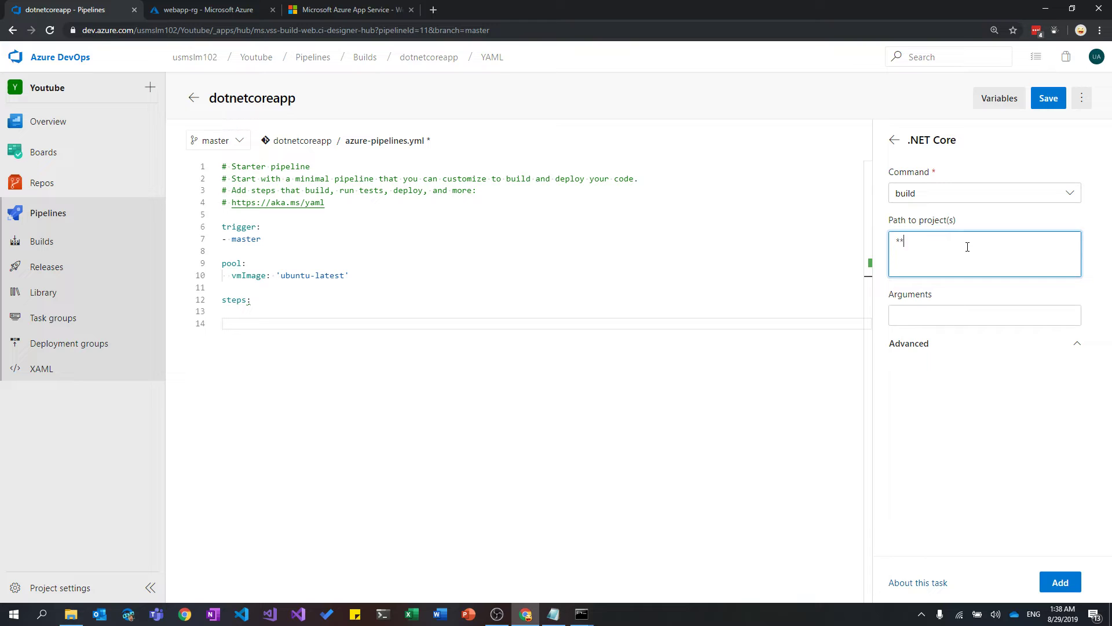
{"action": "type", "text": "/"}
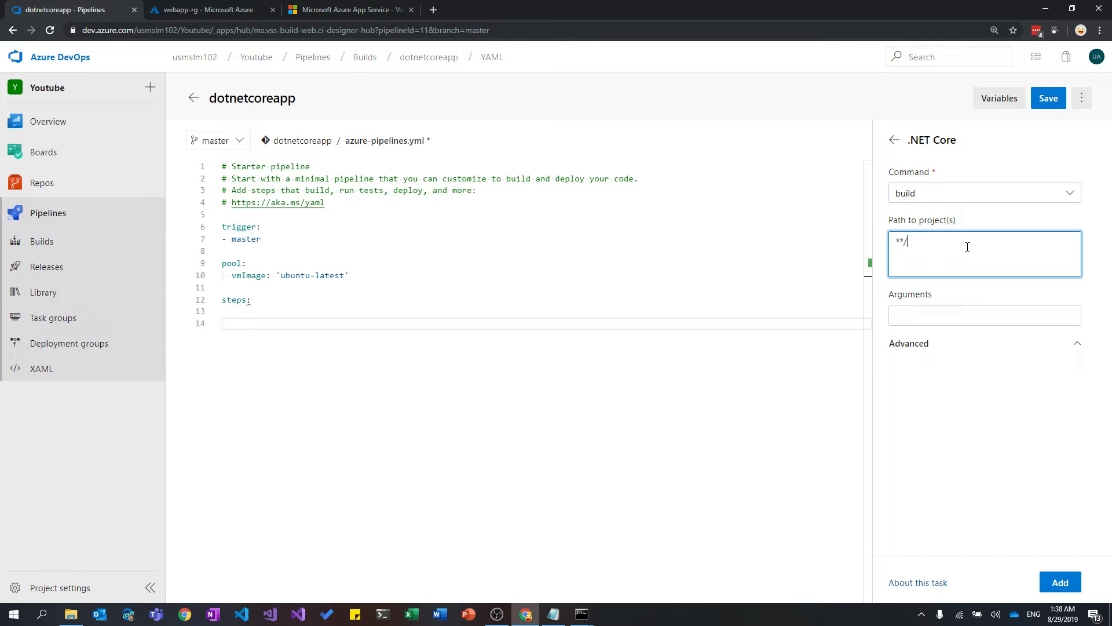
{"action": "type", "text": "8.csproj"}
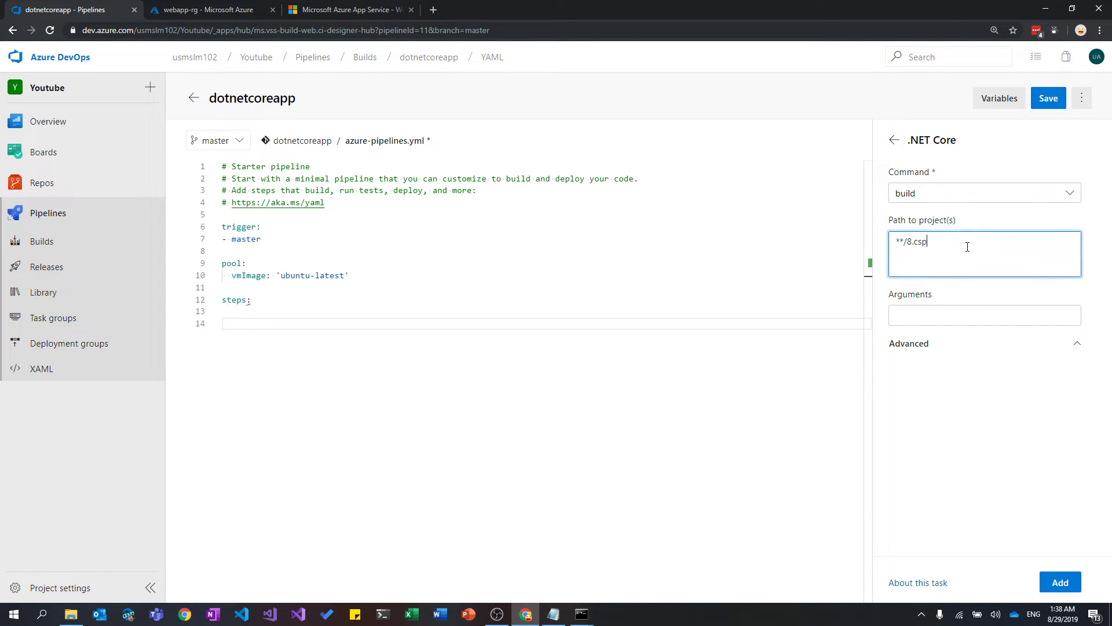
{"action": "key", "text": "BackSpace"}
{"action": "key", "text": "BackSpace"}
{"action": "key", "text": "BackSpace"}
{"action": "key", "text": "BackSpace"}
{"action": "key", "text": "BackSpace"}
{"action": "key", "text": "BackSpace"}
{"action": "key", "text": "BackSpace"}
{"action": "key", "text": "BackSpace"}
{"action": "type", "text": "*.csproj"}
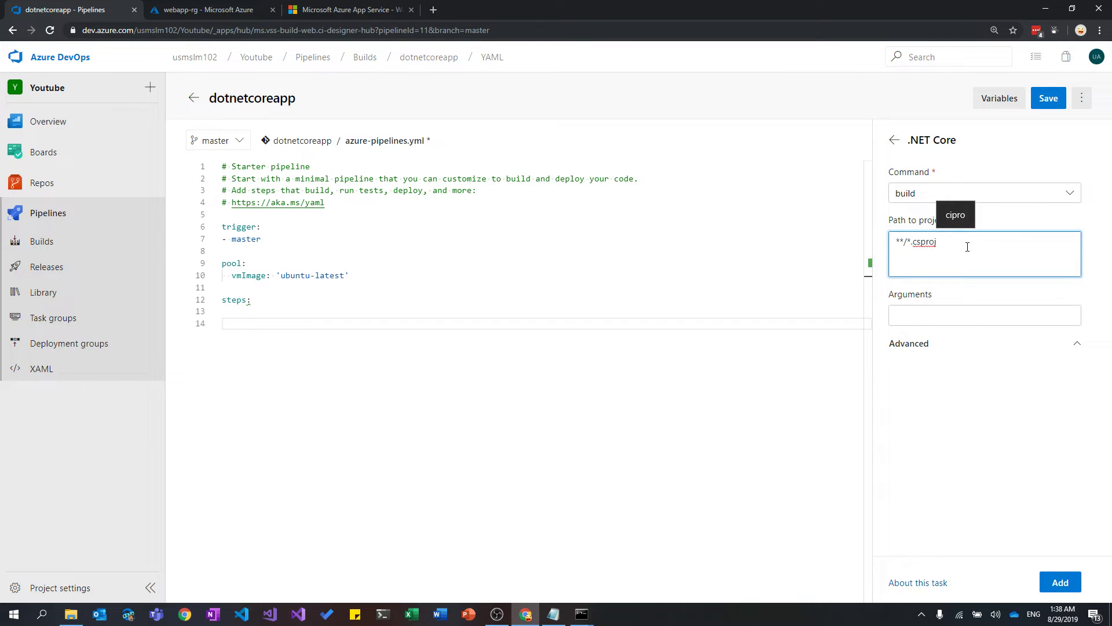
{"action": "left_click", "coordinate": [1007, 307]}
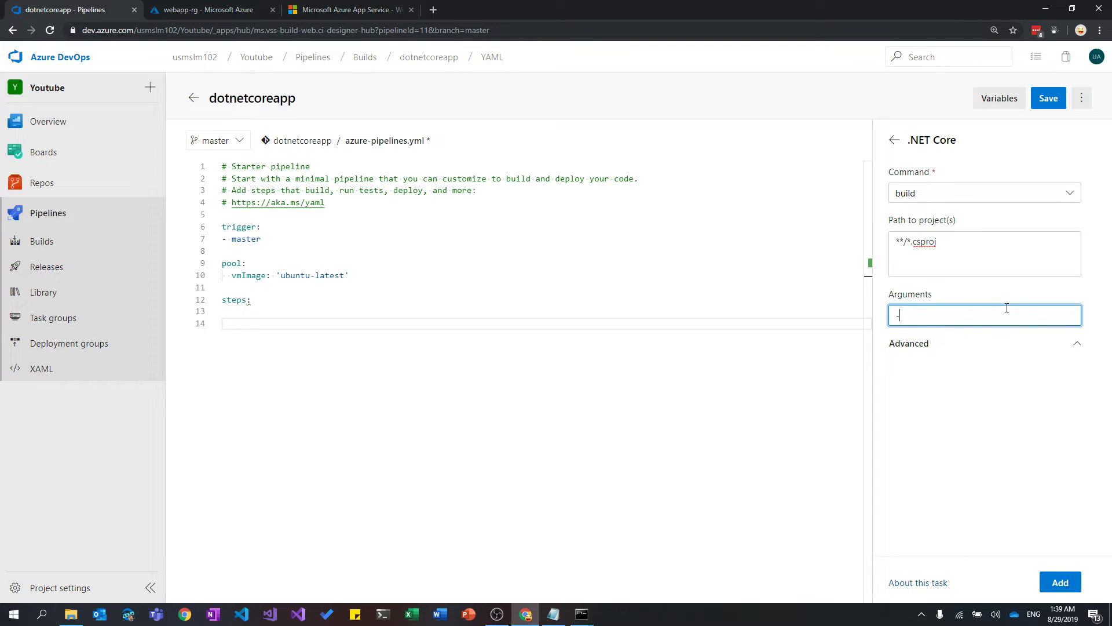
{"action": "type", "text": "c Re"}
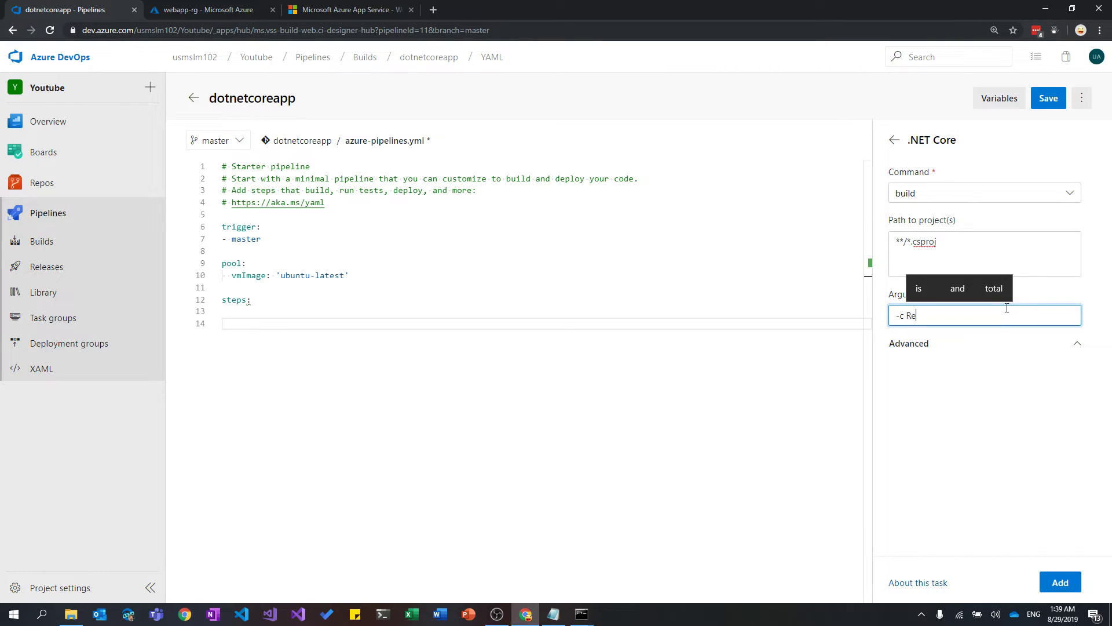
{"action": "type", "text": "e"}
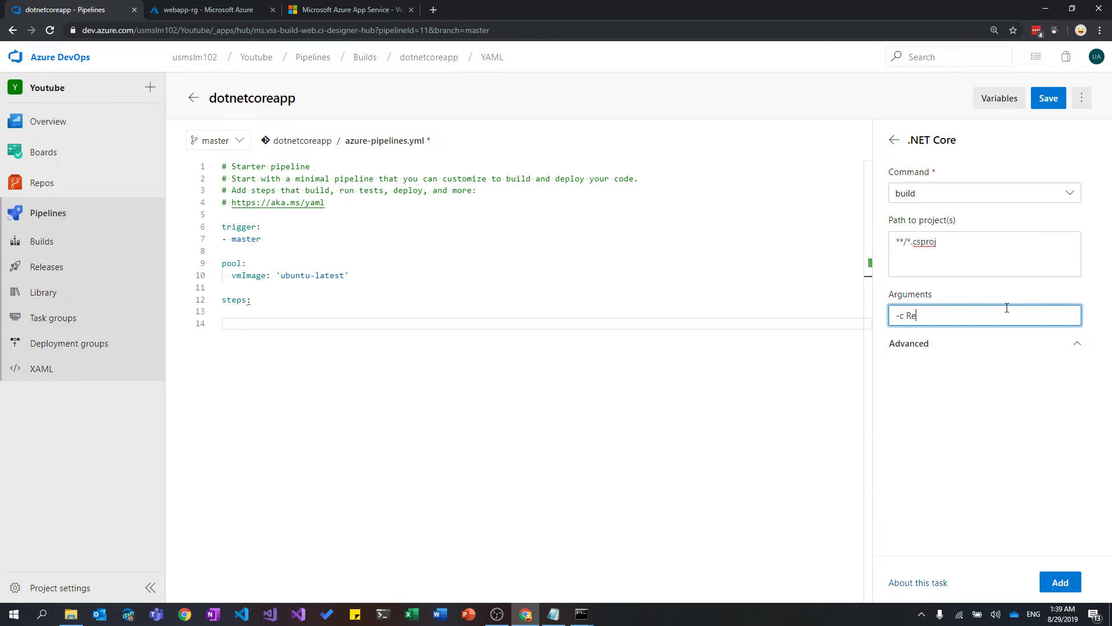
{"action": "type", "text": "lease"}
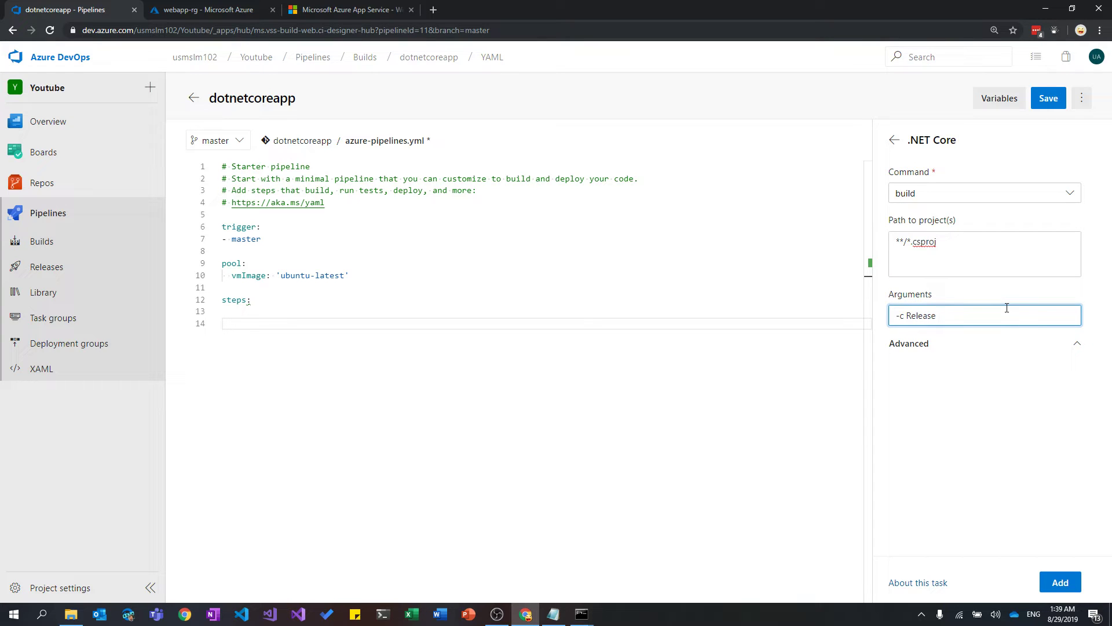
{"action": "left_click", "coordinate": [1059, 581]}
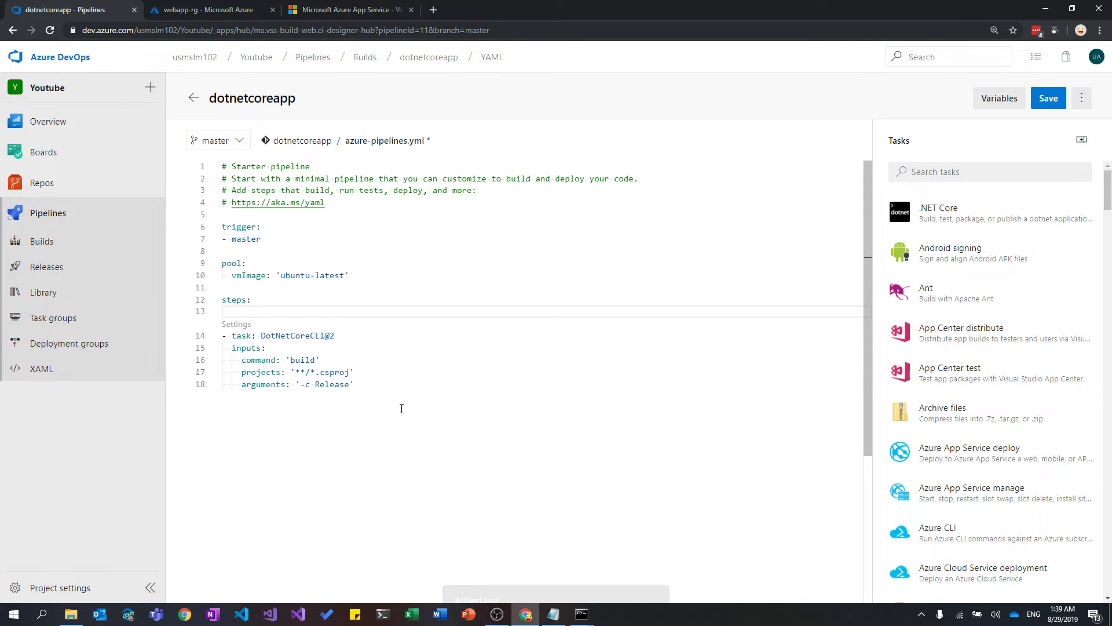
Add unindented blank lines after the inserted build task.
{"action": "left_click_drag", "start_coordinate": [399, 406], "coordinate": [214, 336]}
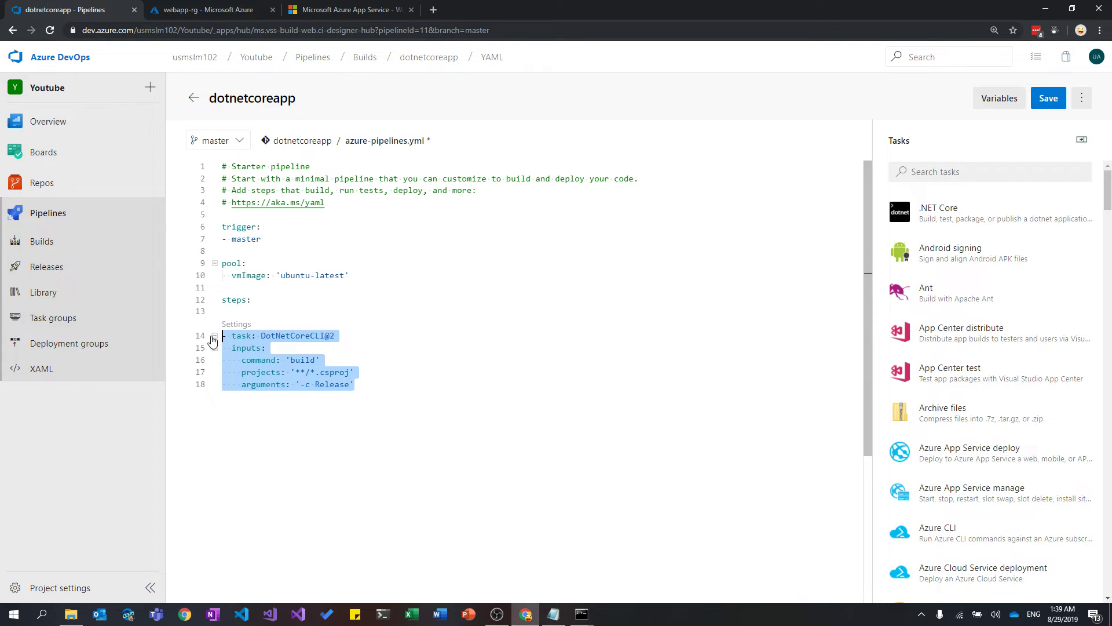
{"action": "left_click", "coordinate": [378, 397]}
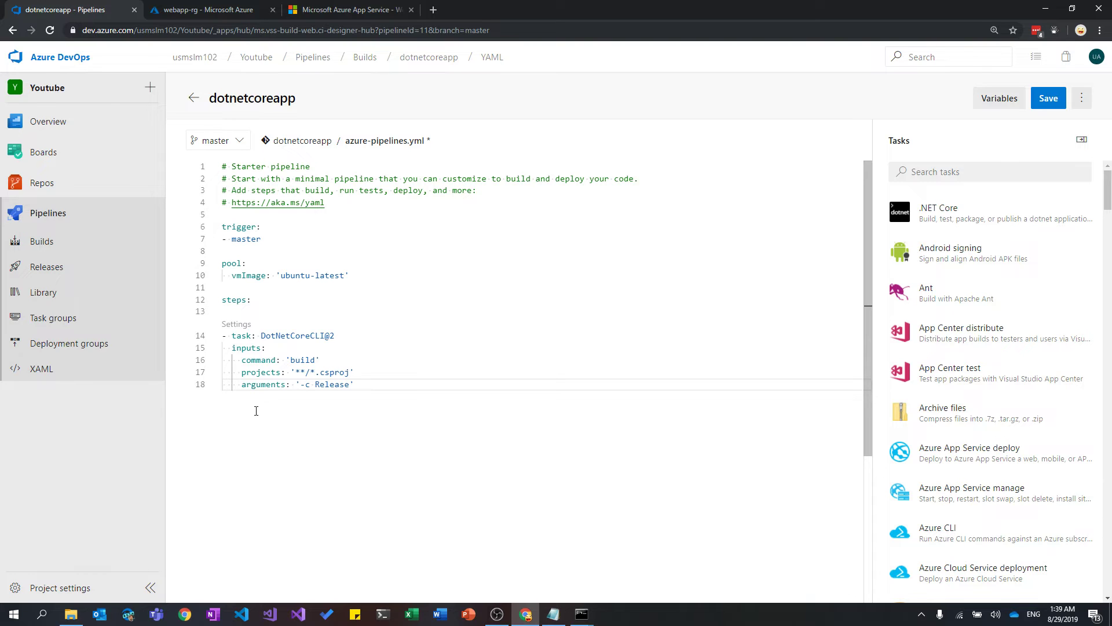
{"action": "key", "text": "Return"}
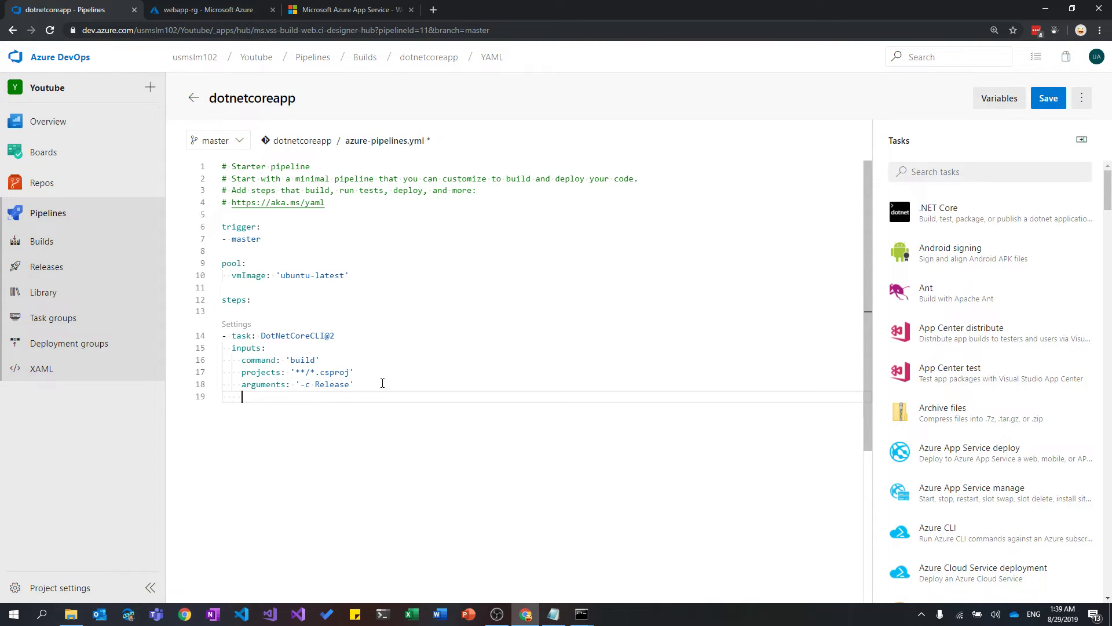
{"action": "key", "text": "BackSpace"}
{"action": "key", "text": "BackSpace"}
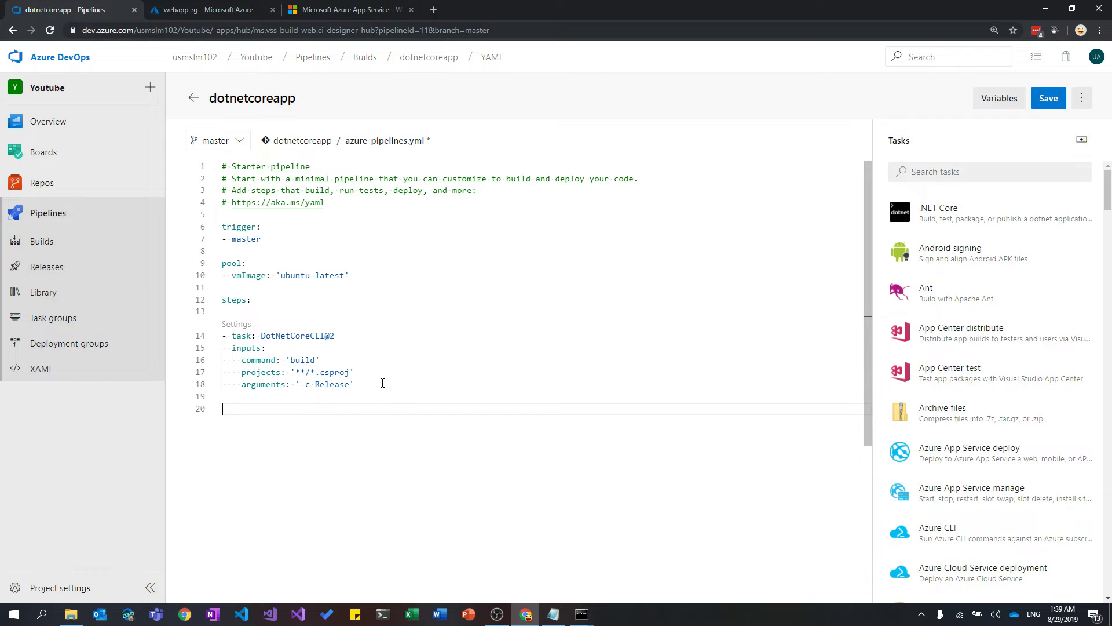
{"action": "key", "text": "Return"}
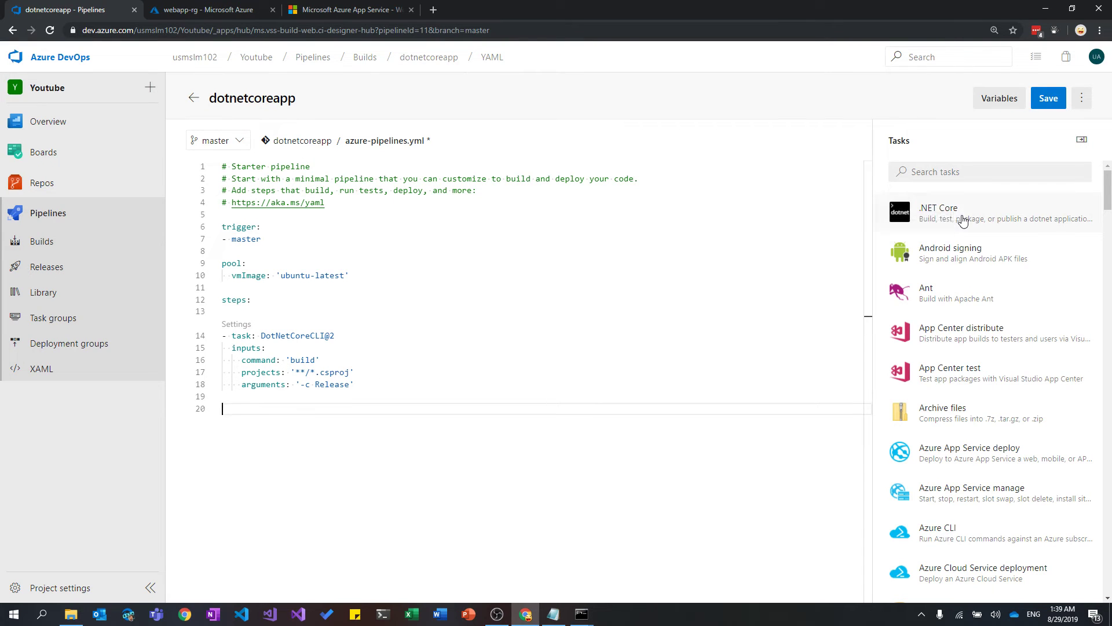
Reopen the .NET Core task, switch its command to publish and begin the '-o' argument.
{"action": "left_click", "coordinate": [915, 211]}
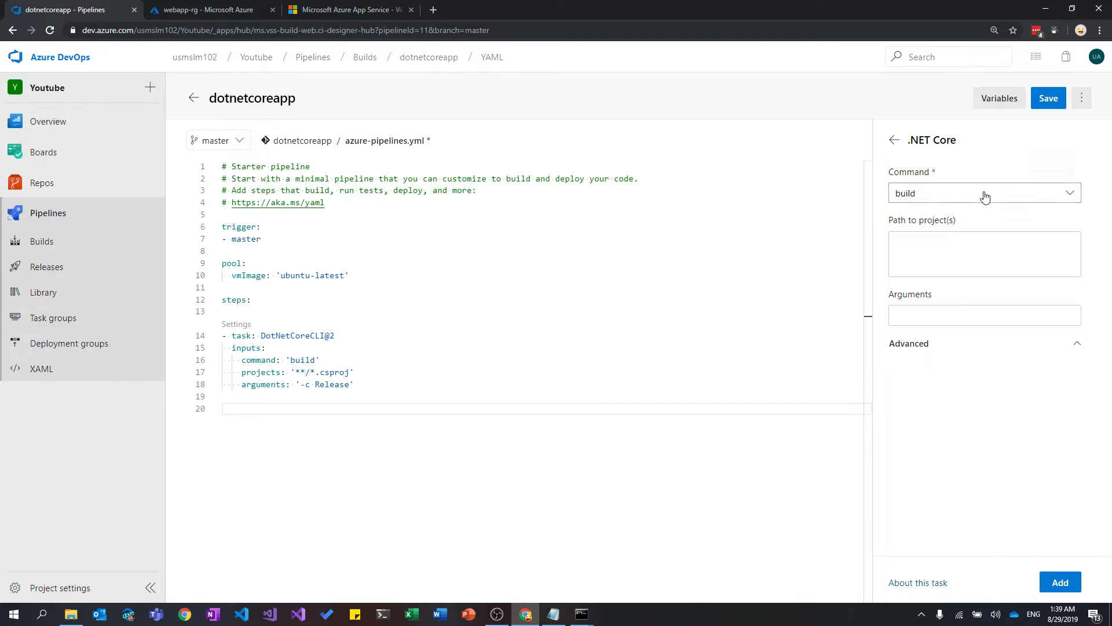
{"action": "left_click", "coordinate": [983, 194]}
{"action": "left_click", "coordinate": [963, 288]}
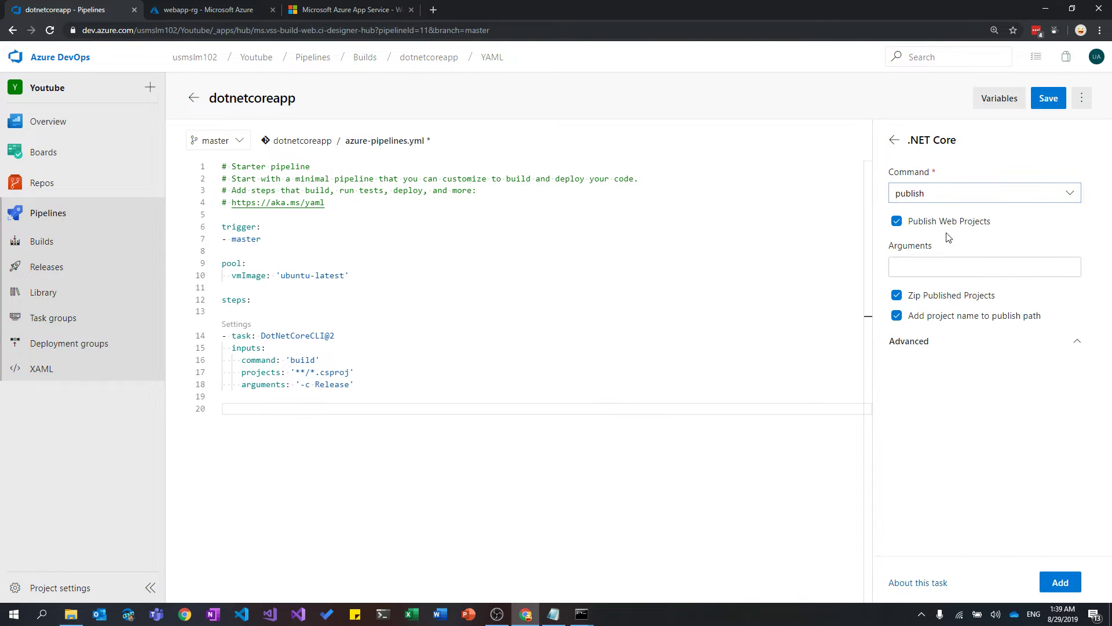
{"action": "left_click", "coordinate": [959, 262]}
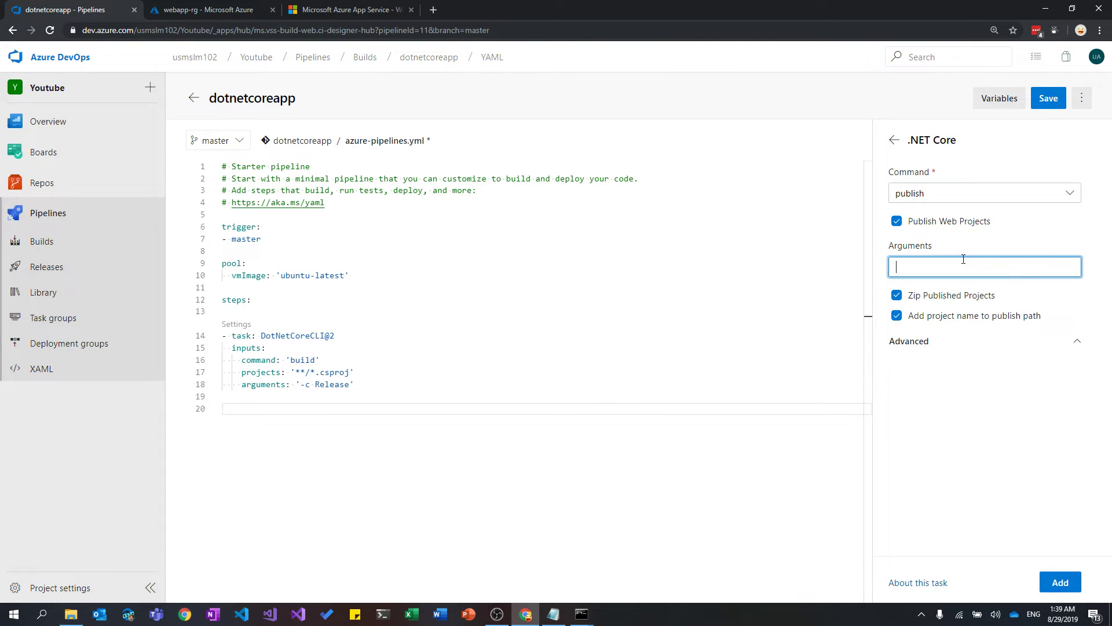
{"action": "type", "text": "-o"}
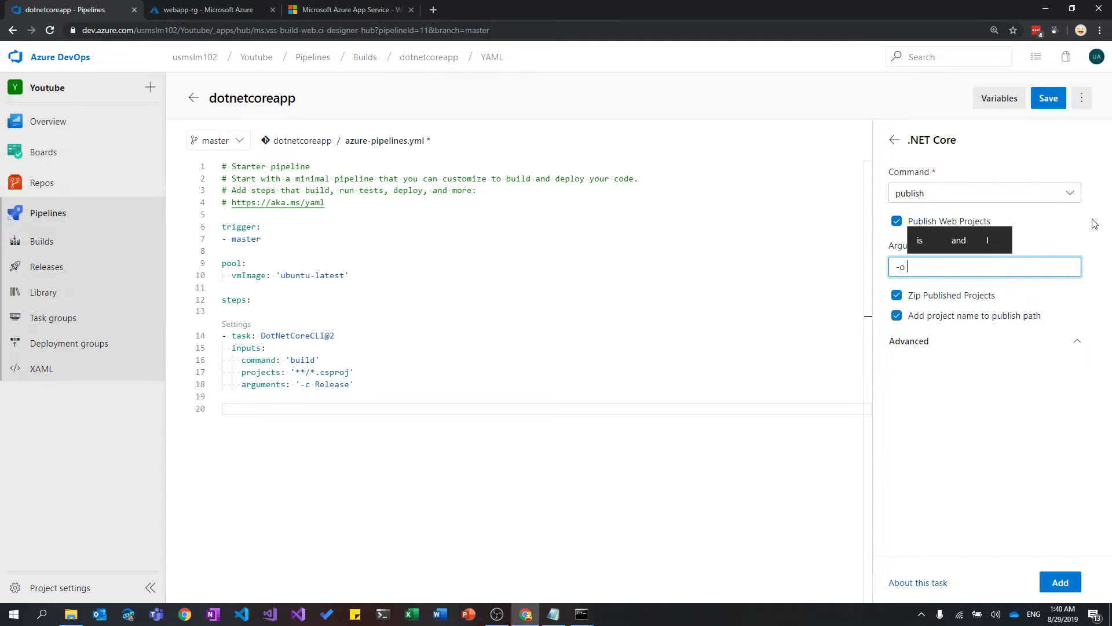
Paste the output path from Notepad so arguments read '-o $(Build.ArtifactStagingDirectory)/web'.
{"action": "left_click", "coordinate": [554, 614]}
{"action": "left_click", "coordinate": [572, 421]}
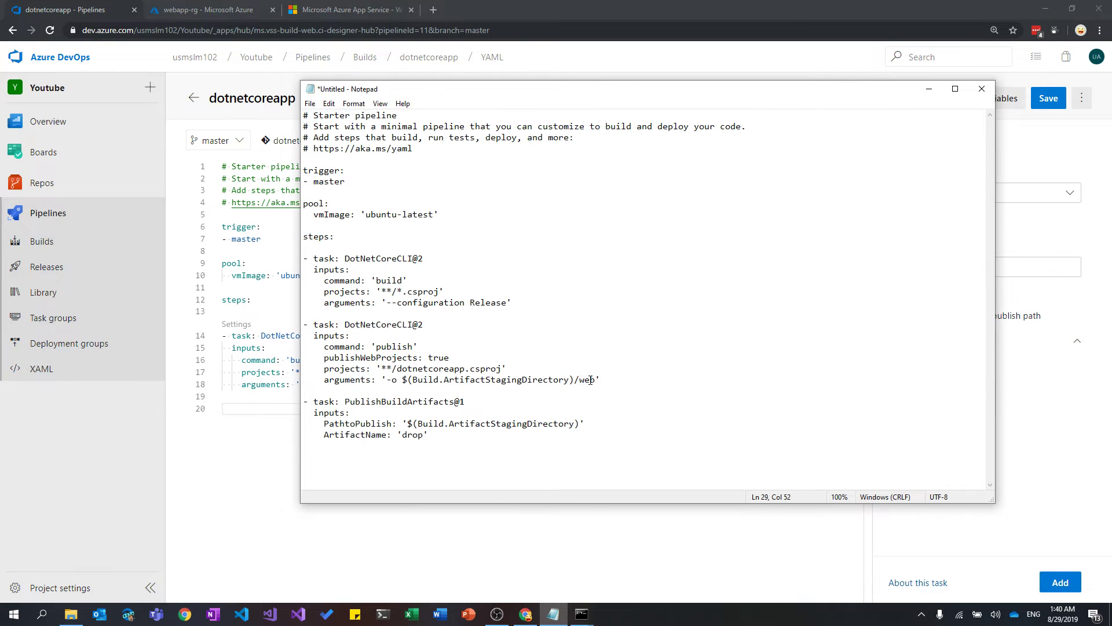
{"action": "left_click_drag", "start_coordinate": [594, 379], "coordinate": [387, 380]}
{"action": "key", "text": "ctrl+c"}
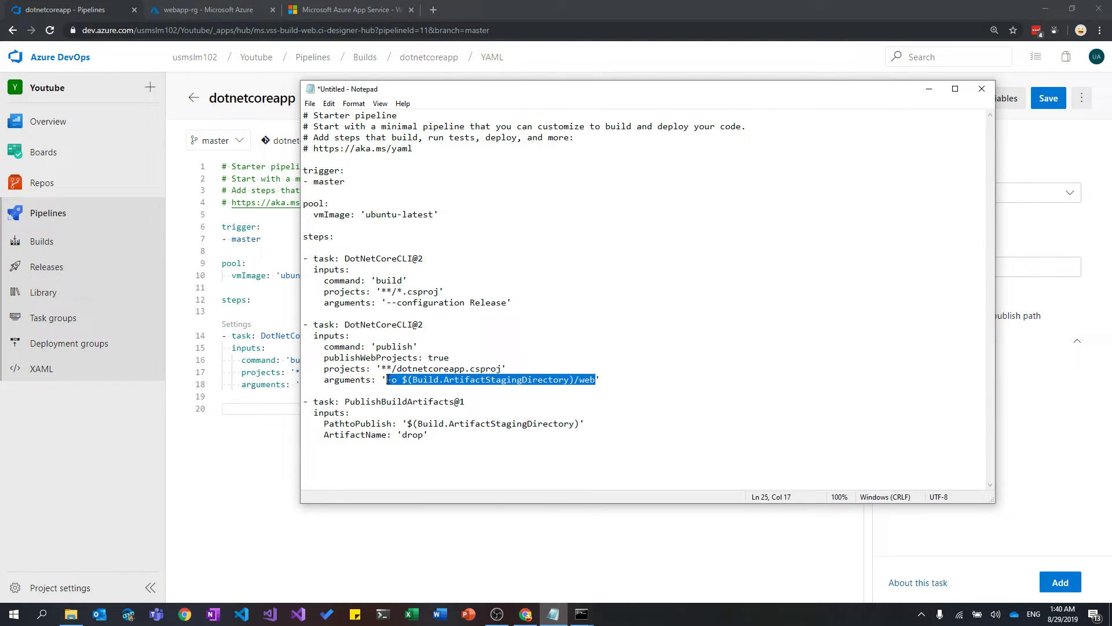
{"action": "left_click", "coordinate": [415, 587]}
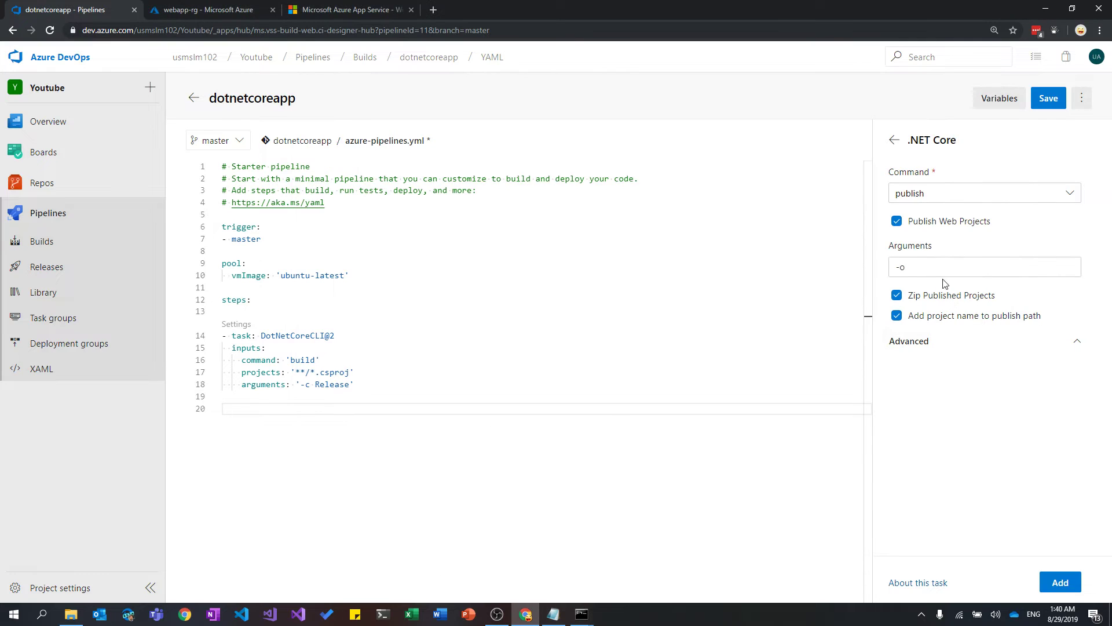
{"action": "left_click", "coordinate": [984, 269]}
{"action": "key", "text": "ctrl+v"}
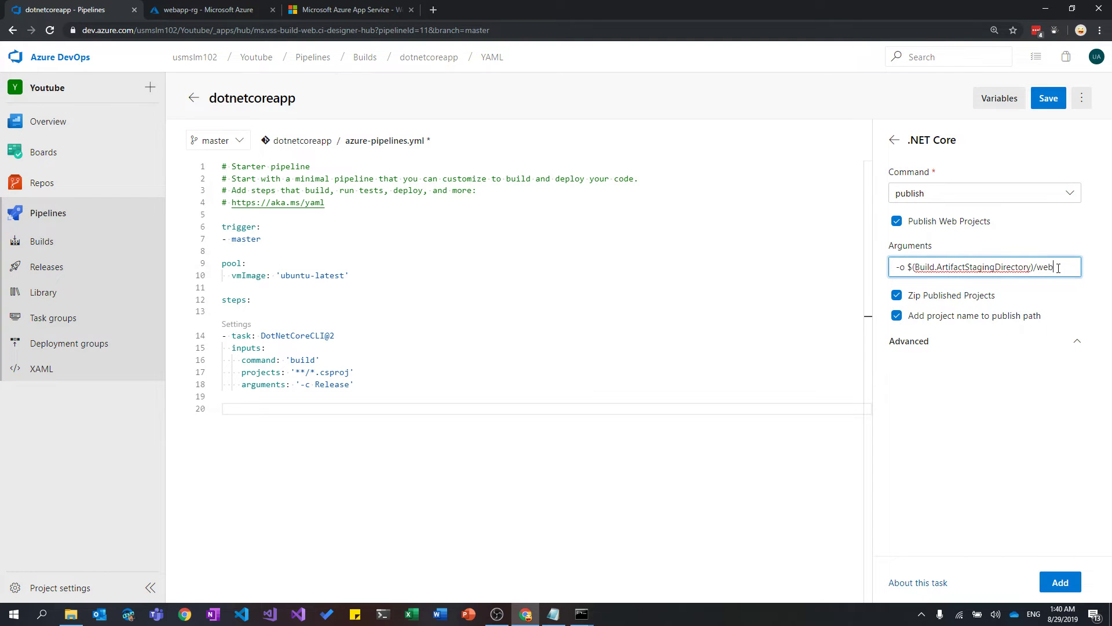
{"action": "double_click", "coordinate": [1063, 267]}
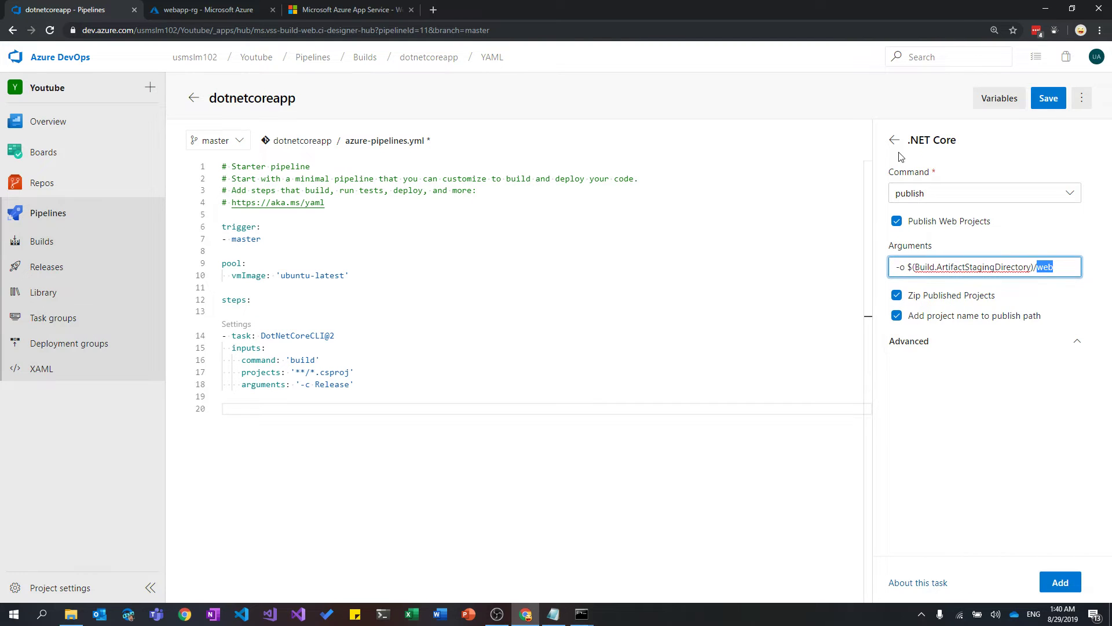
{"action": "left_click", "coordinate": [345, 413]}
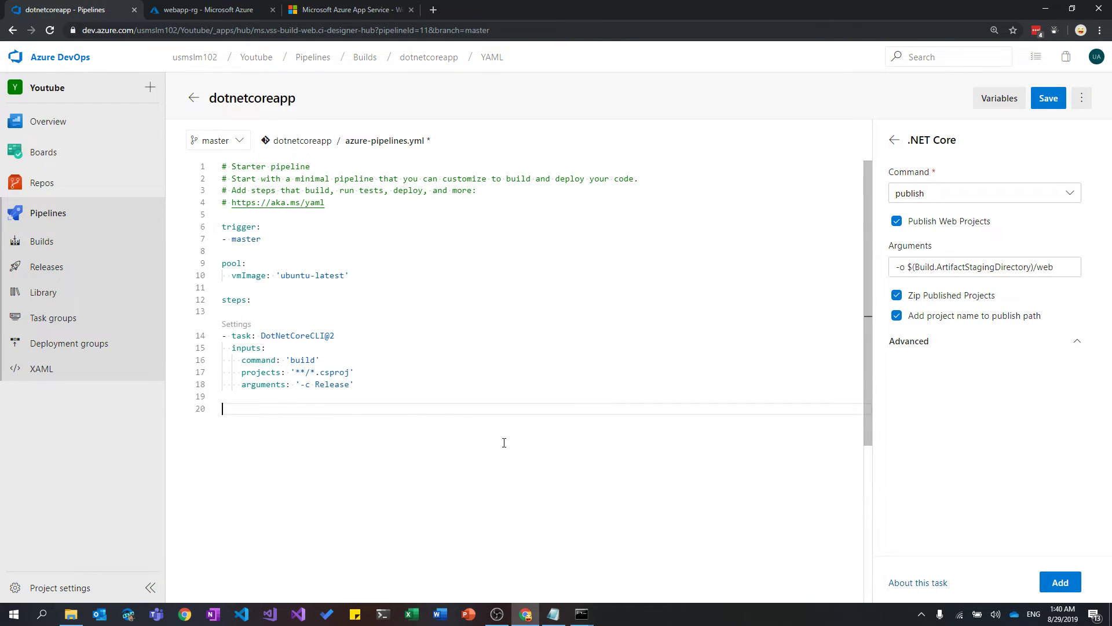
Insert the publish task into the YAML and add blank unindented lines after it.
{"action": "left_click", "coordinate": [1057, 582]}
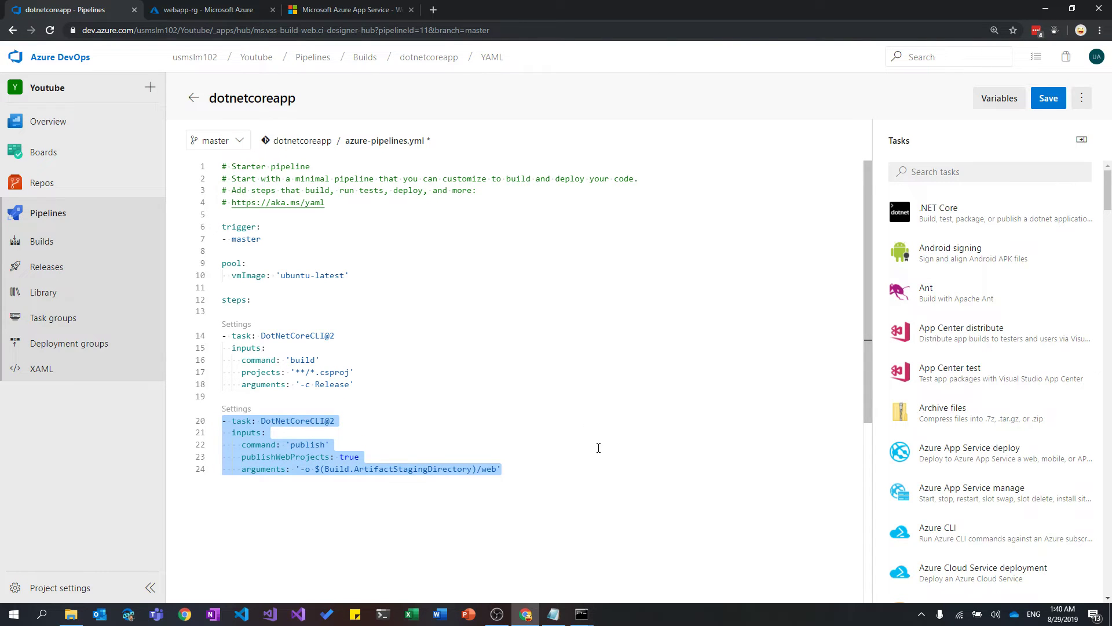
{"action": "left_click", "coordinate": [333, 525]}
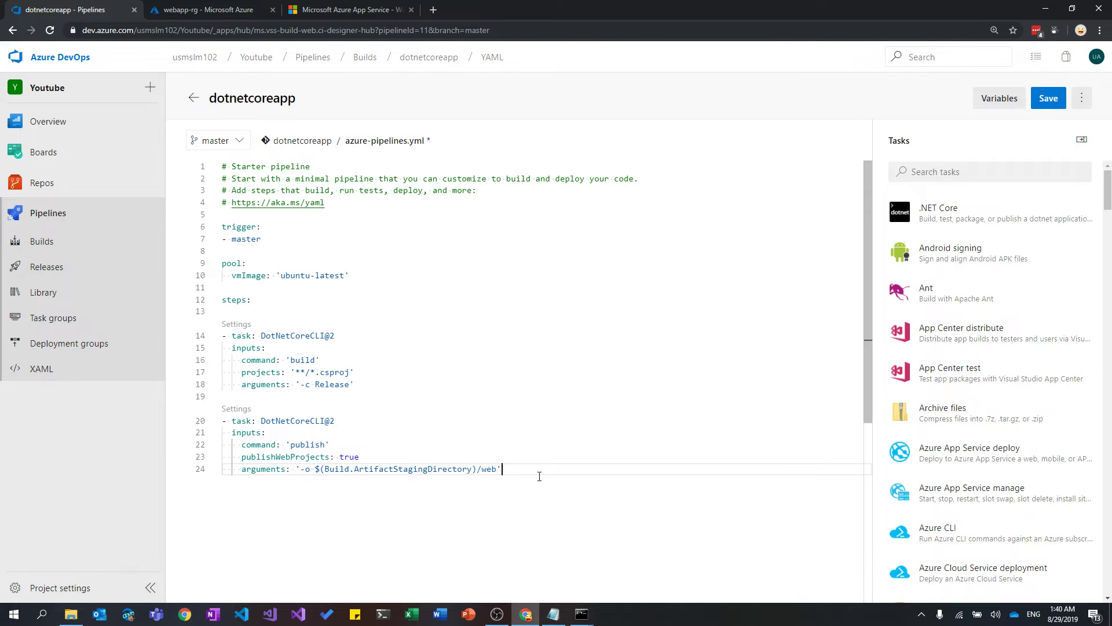
{"action": "double_click", "coordinate": [490, 469]}
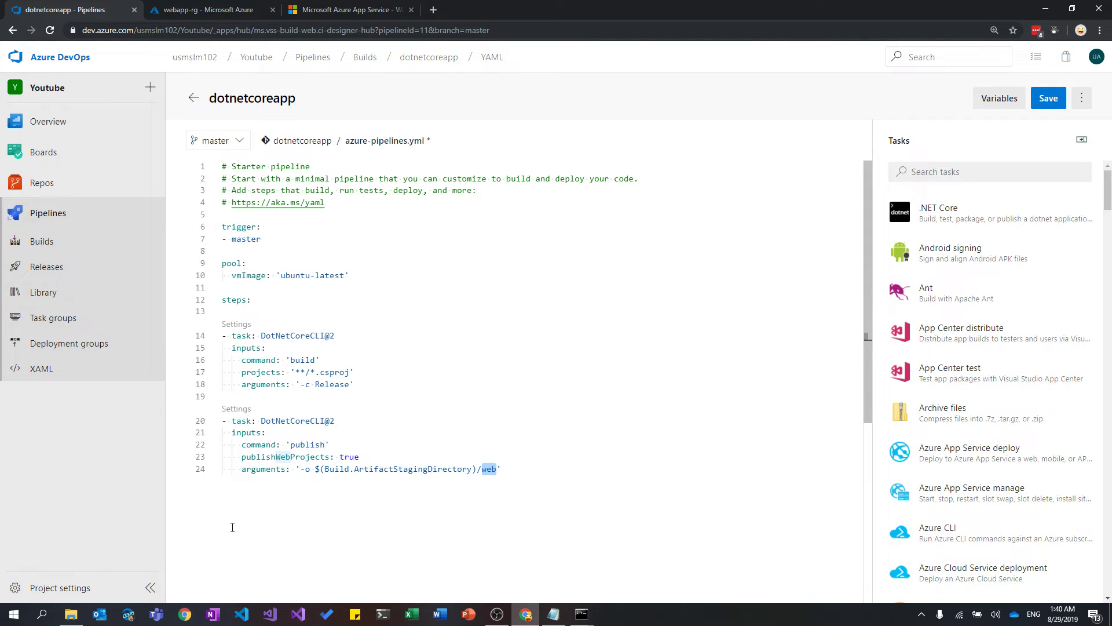
{"action": "left_click", "coordinate": [233, 504]}
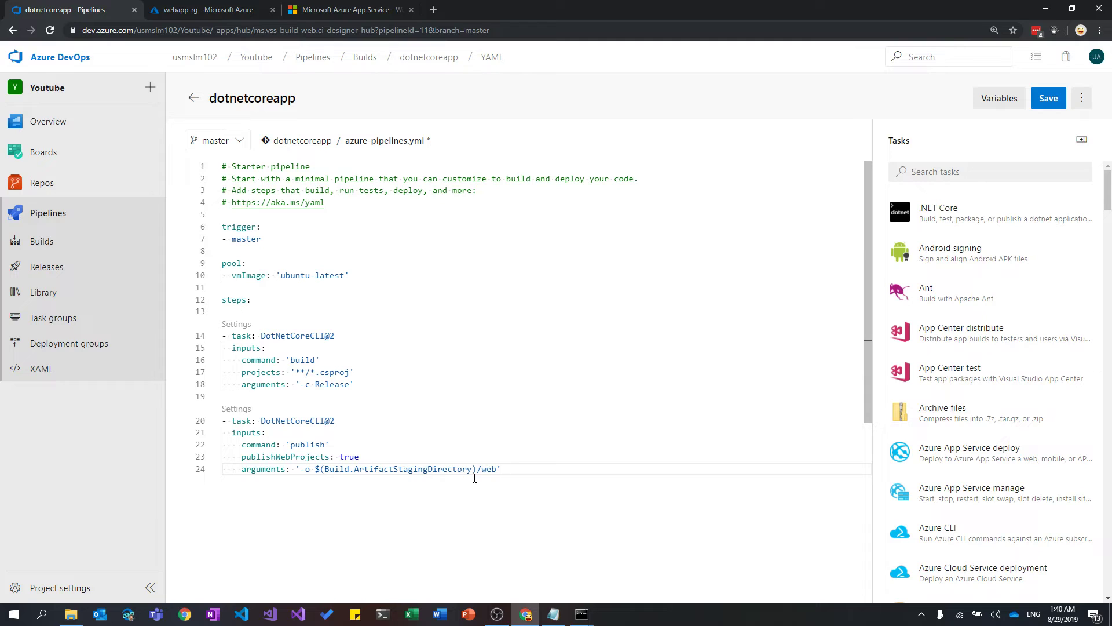
{"action": "key", "text": "Return"}
{"action": "key", "text": "BackSpace"}
{"action": "key", "text": "BackSpace"}
{"action": "key", "text": "Return"}
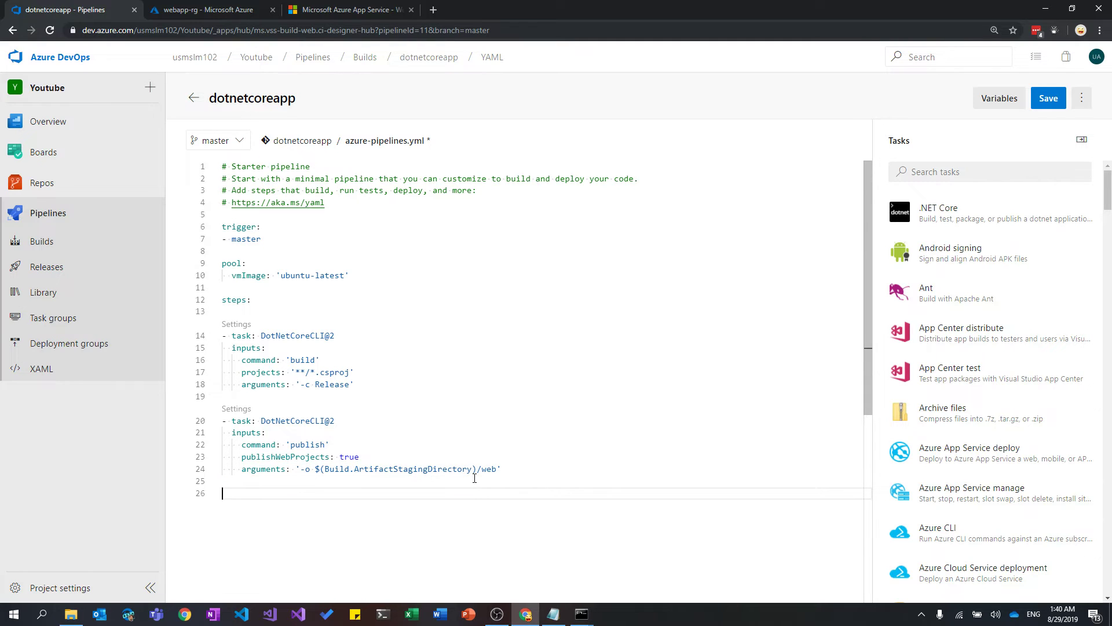
Add a Publish build artifacts task with defaults: artifact 'drop', Azure Pipelines location.
{"action": "left_click", "coordinate": [1017, 174]}
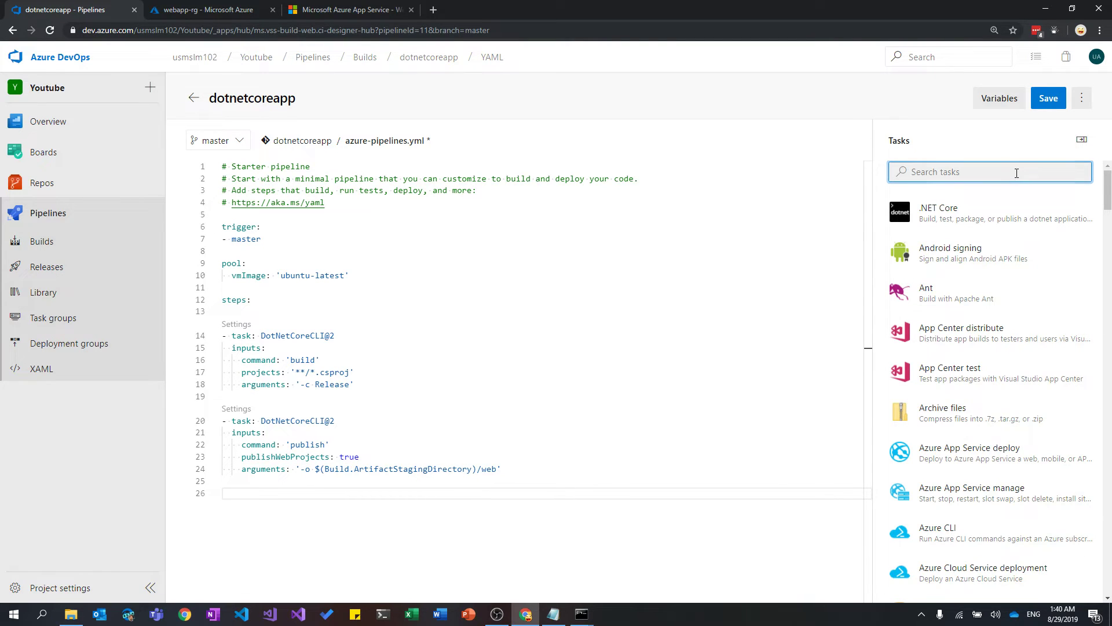
{"action": "type", "text": "publish "}
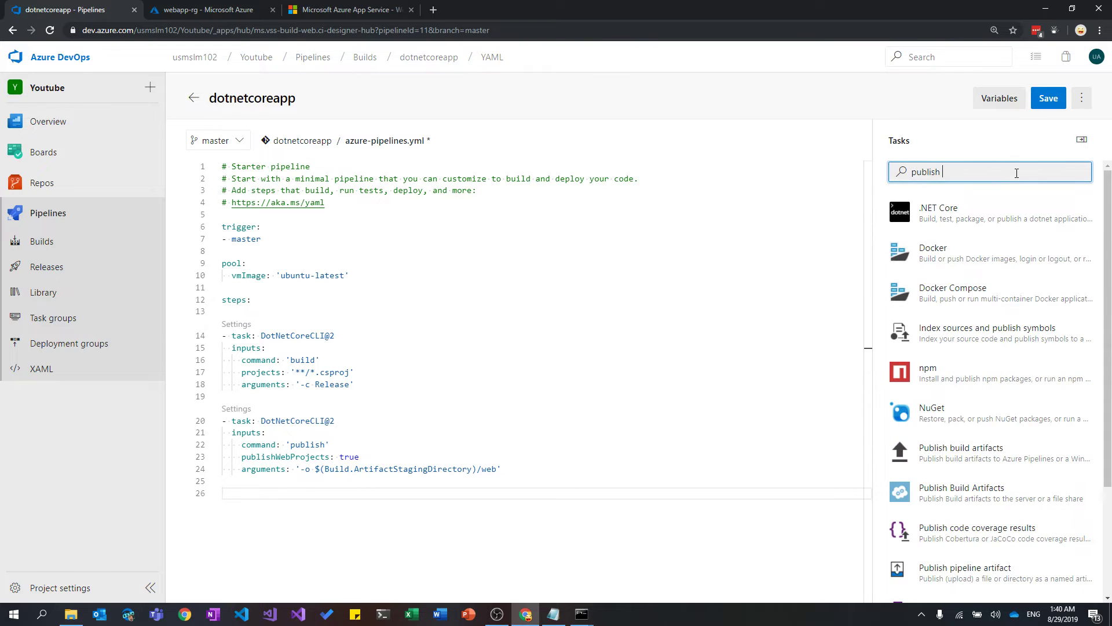
{"action": "type", "text": "ar"}
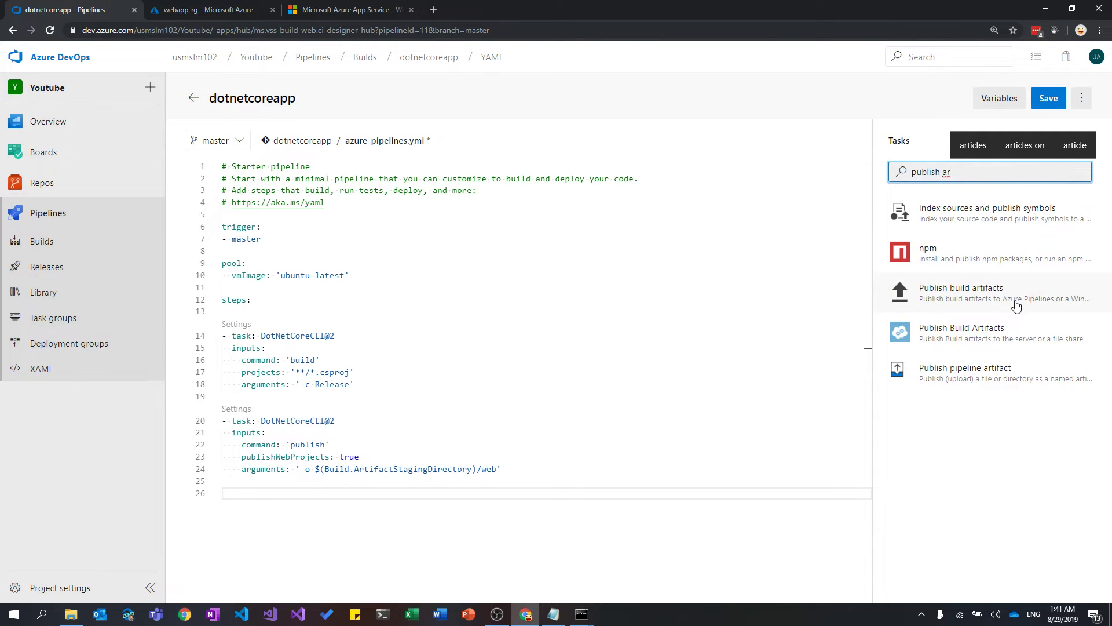
{"action": "left_click", "coordinate": [1016, 301]}
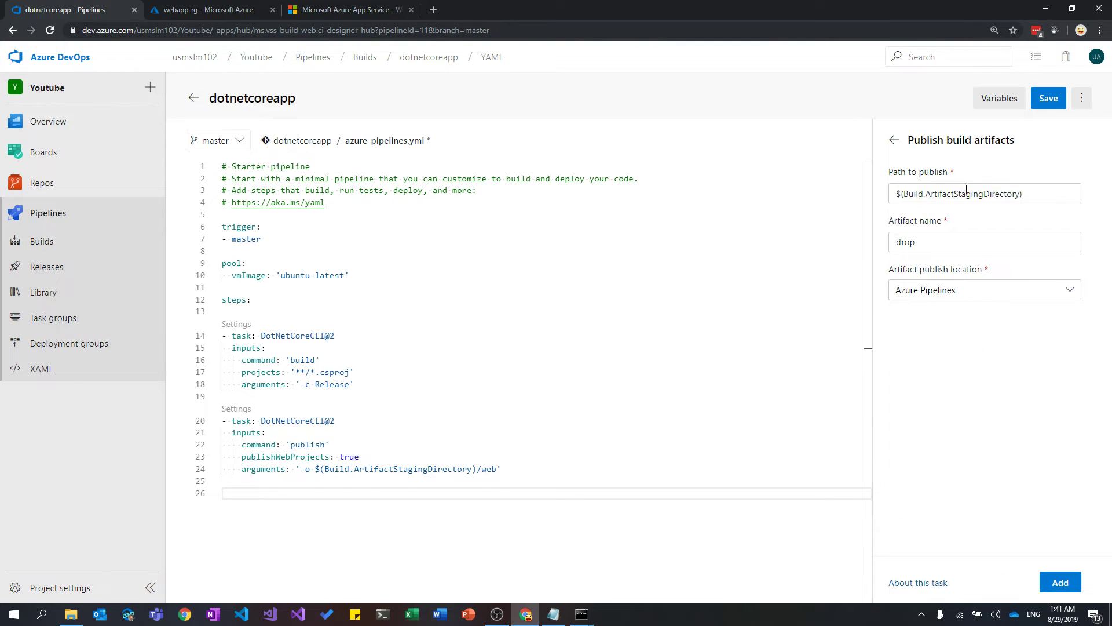
{"action": "left_click", "coordinate": [973, 291]}
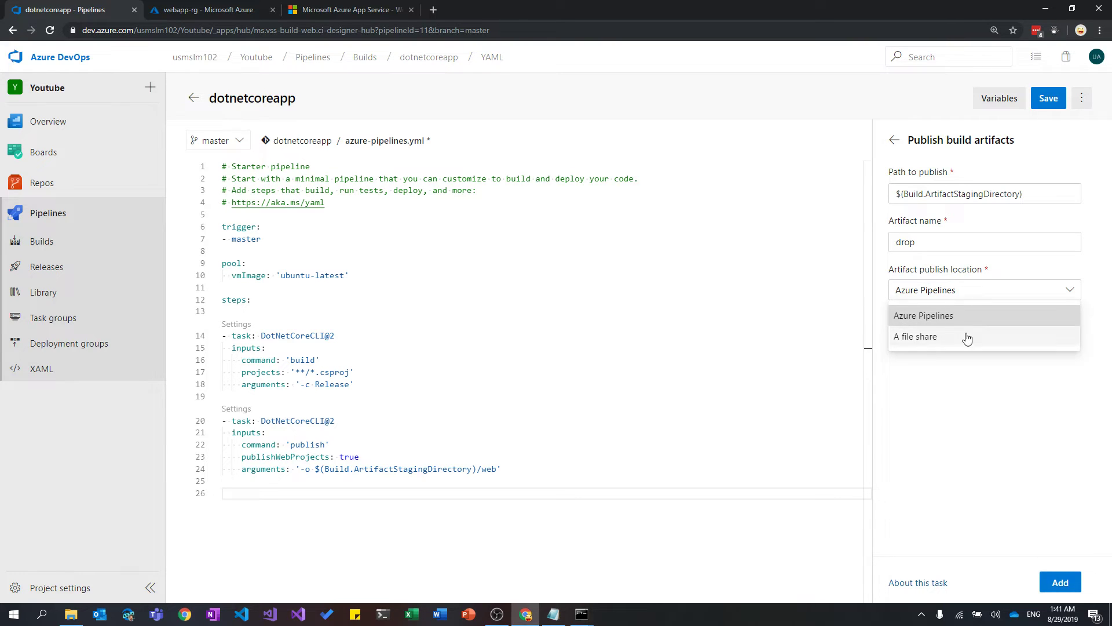
{"action": "left_click", "coordinate": [976, 317]}
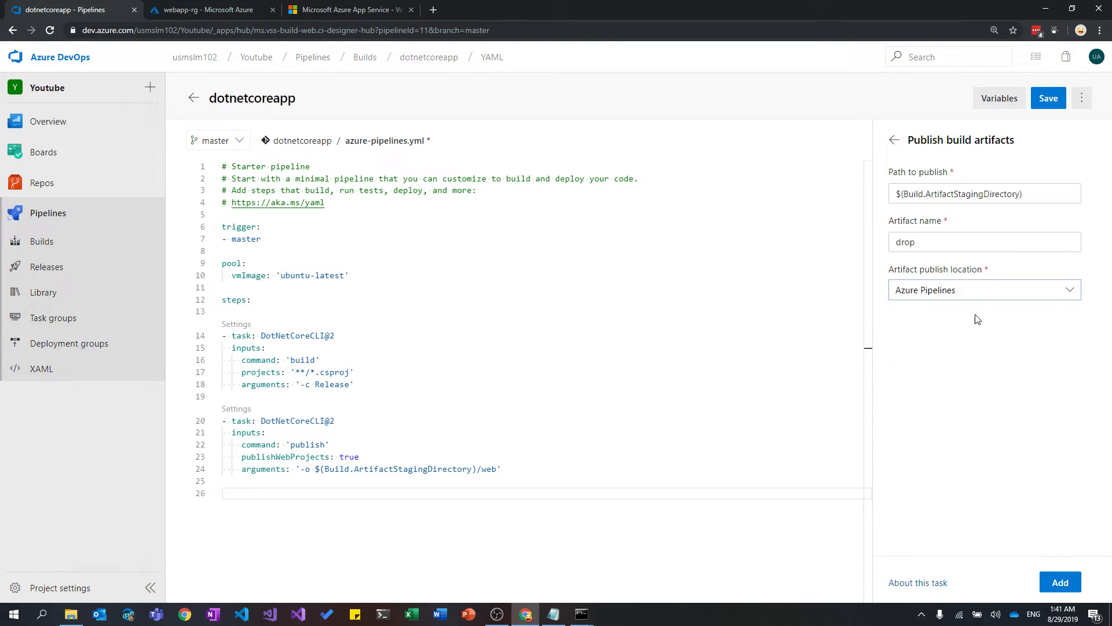
{"action": "left_click", "coordinate": [1055, 582]}
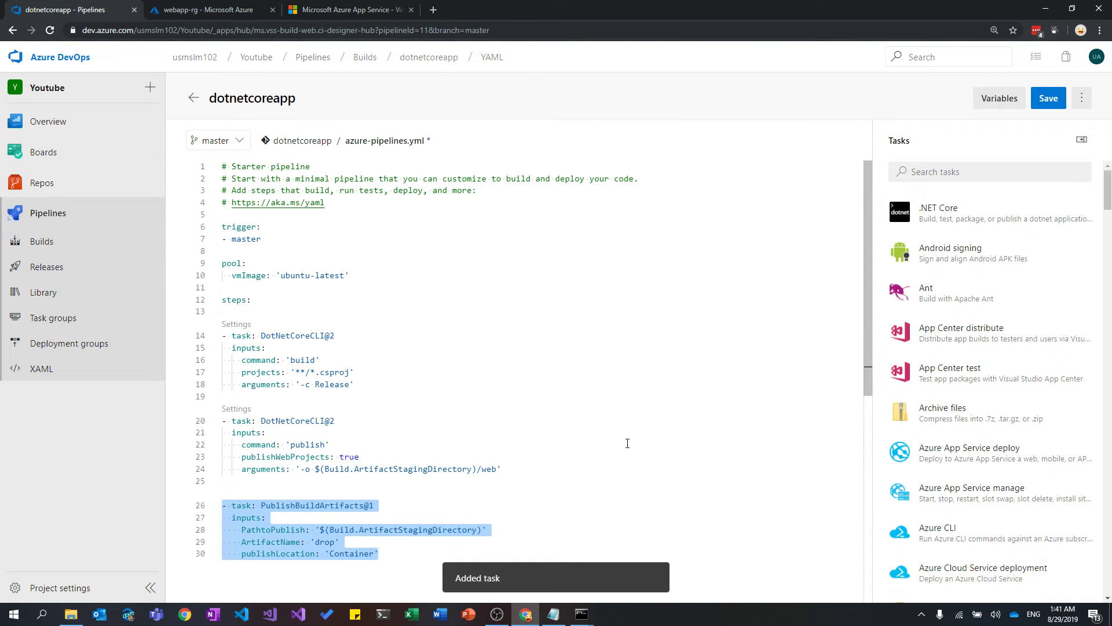
Delete the publishLocation line from the Publish build artifacts task.
{"action": "scroll", "coordinate": [626, 442], "scroll_direction": "down", "scroll_amount": 1}
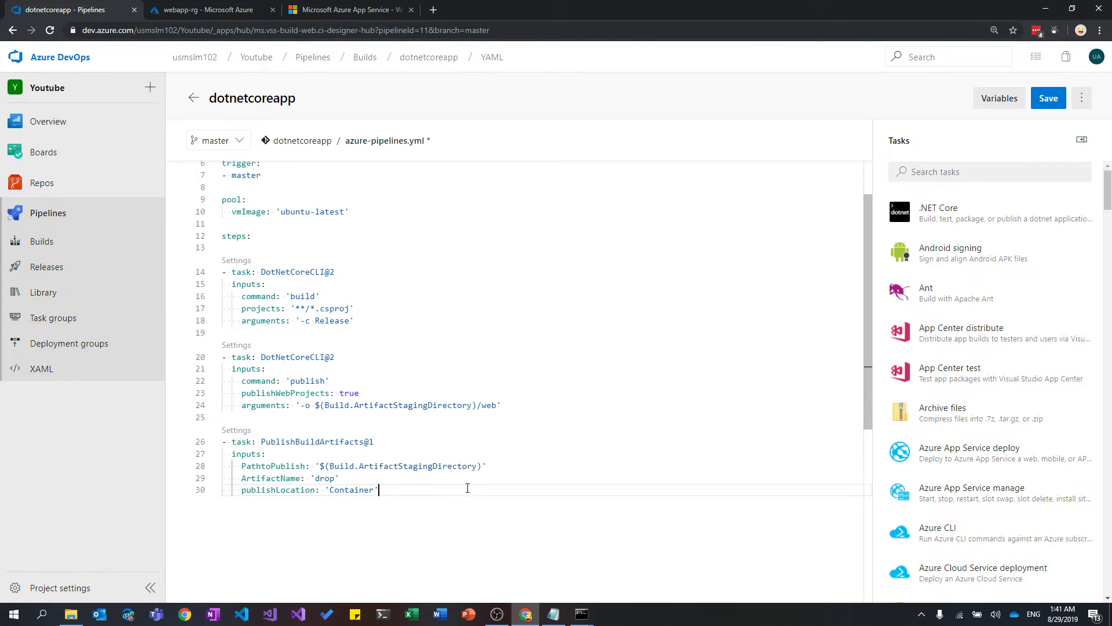
{"action": "left_click_drag", "start_coordinate": [433, 490], "coordinate": [189, 495]}
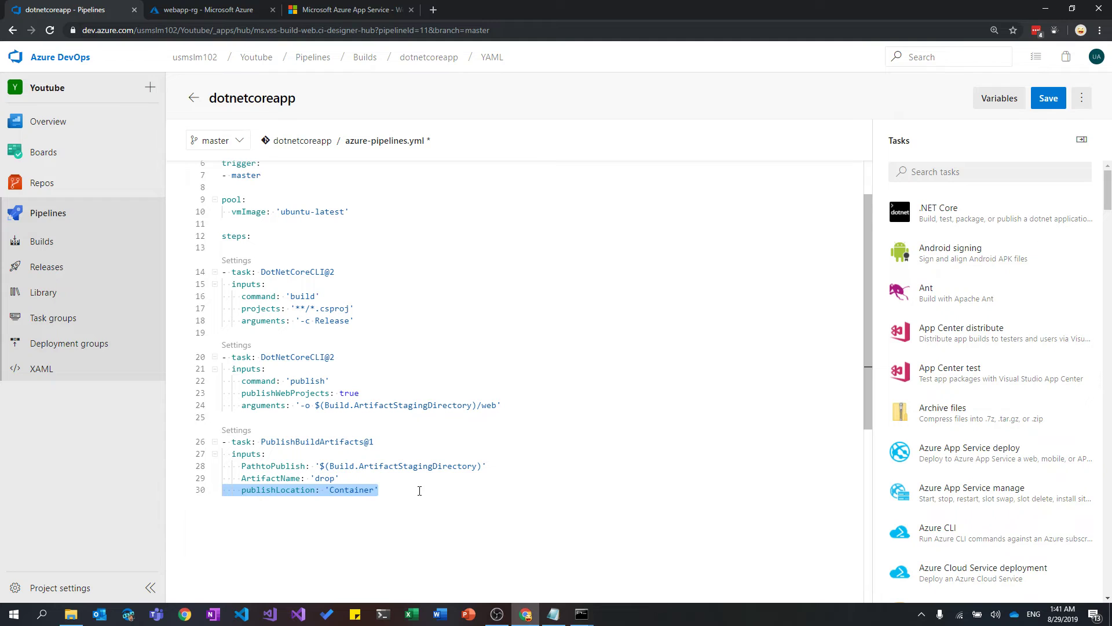
{"action": "key", "text": "BackSpace"}
{"action": "key", "text": "BackSpace"}
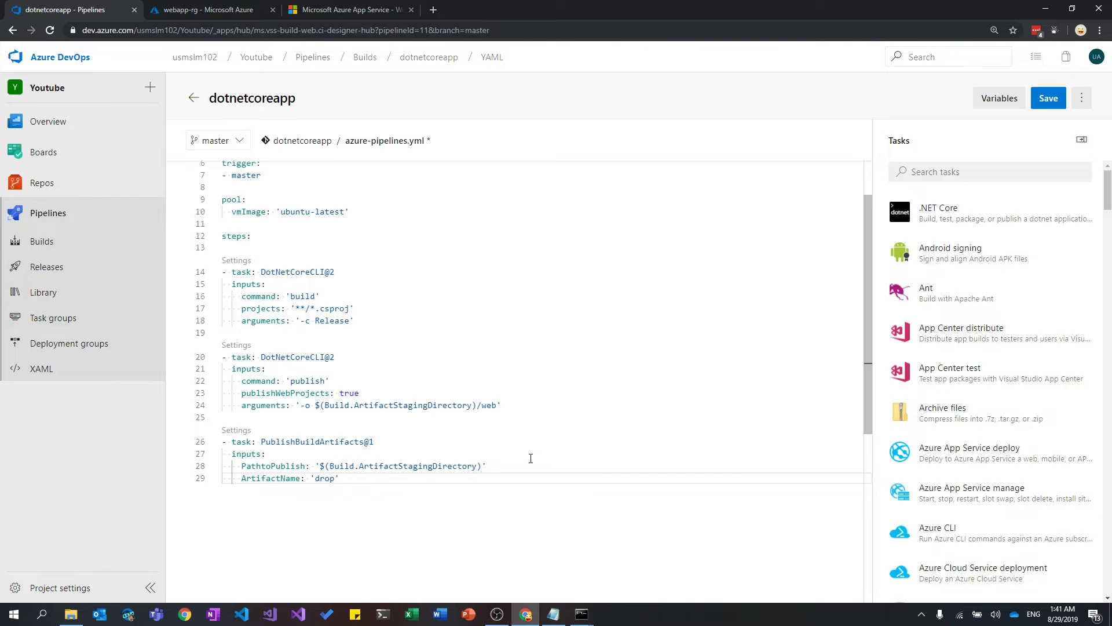
{"action": "scroll", "coordinate": [445, 421], "scroll_direction": "up", "scroll_amount": 2}
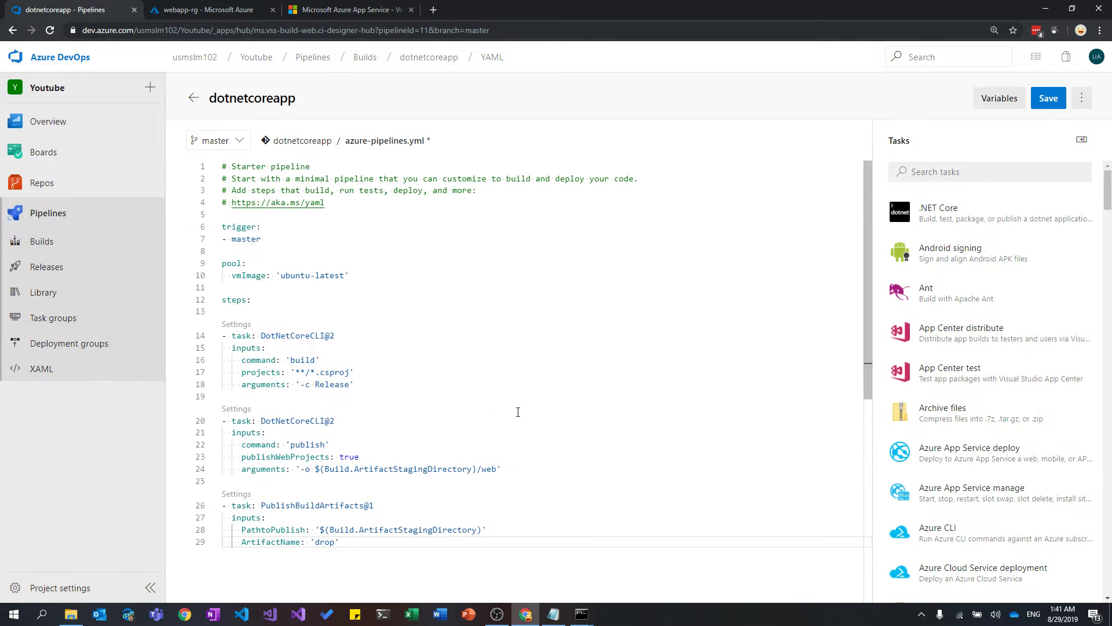
Commit the edited azure-pipelines.yml to master with the default message and view the builds.
{"action": "left_click", "coordinate": [1047, 98]}
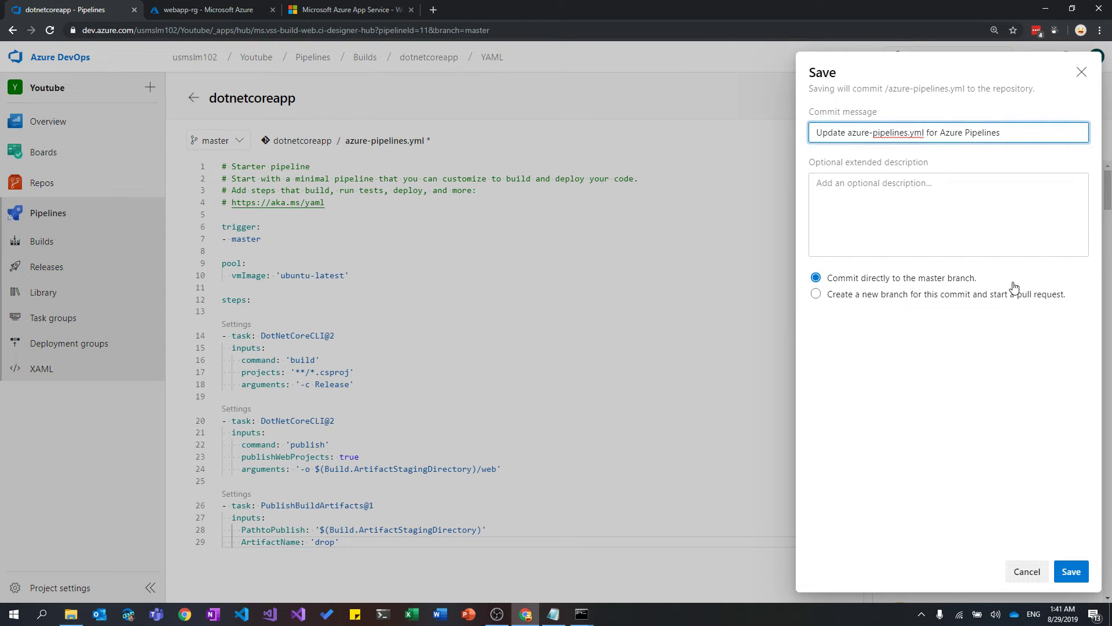
{"action": "left_click", "coordinate": [1070, 571]}
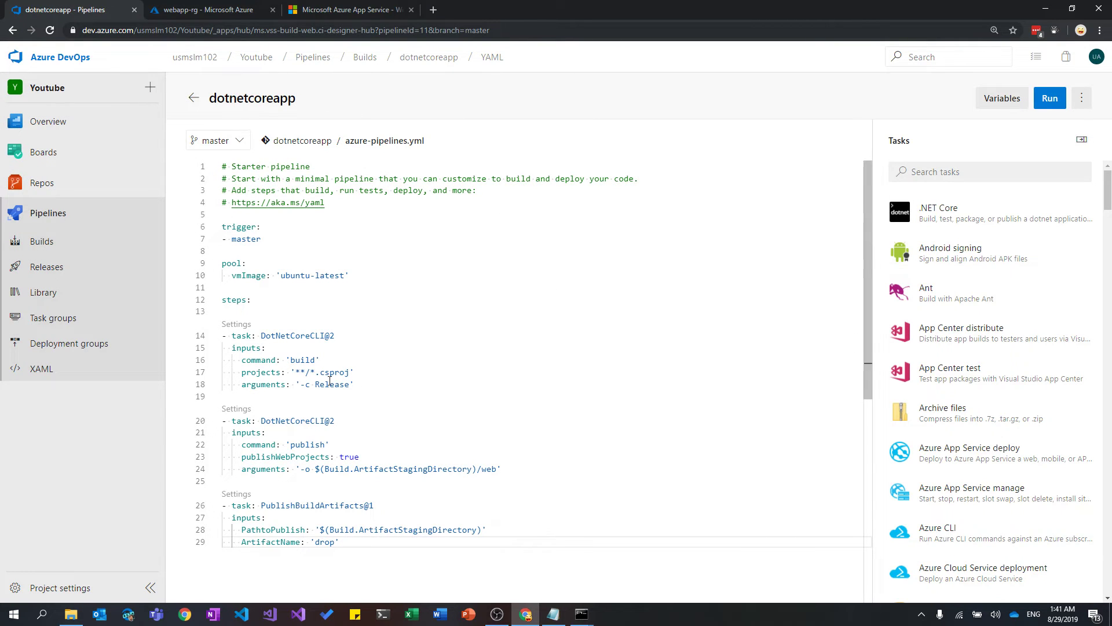
{"action": "mouse_move", "coordinate": [28, 190]}
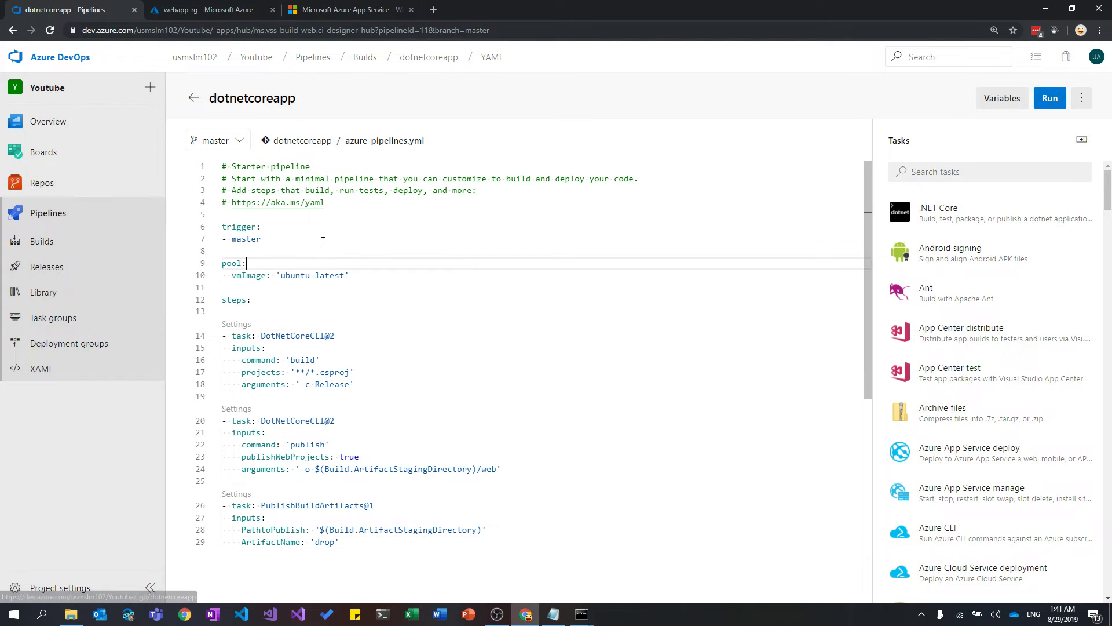
{"action": "left_click_drag", "start_coordinate": [285, 240], "coordinate": [217, 229]}
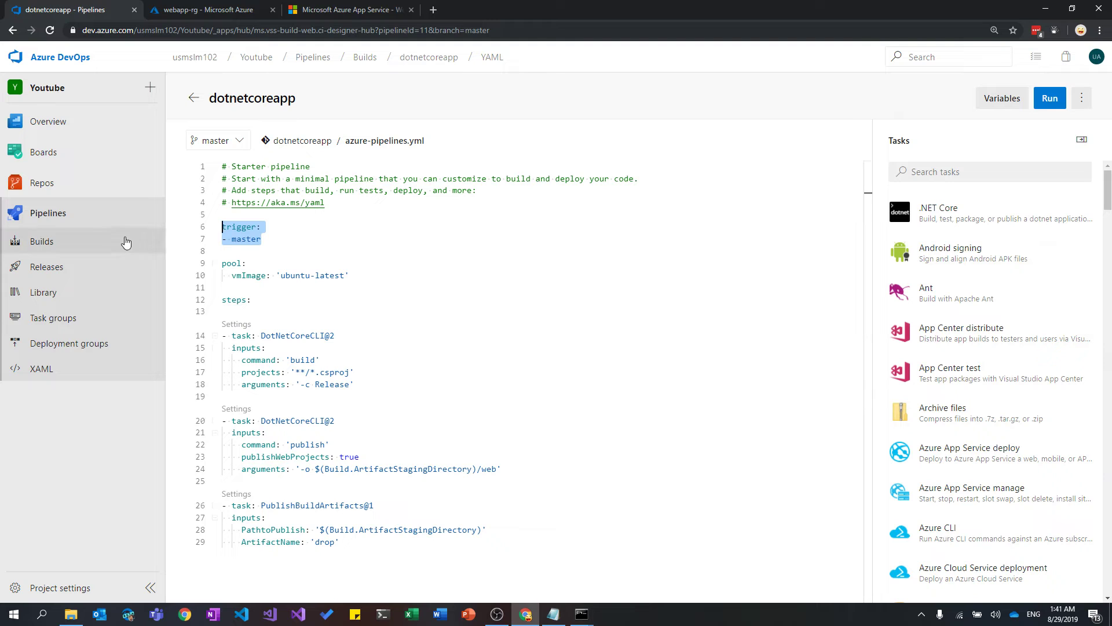
{"action": "left_click", "coordinate": [95, 241]}
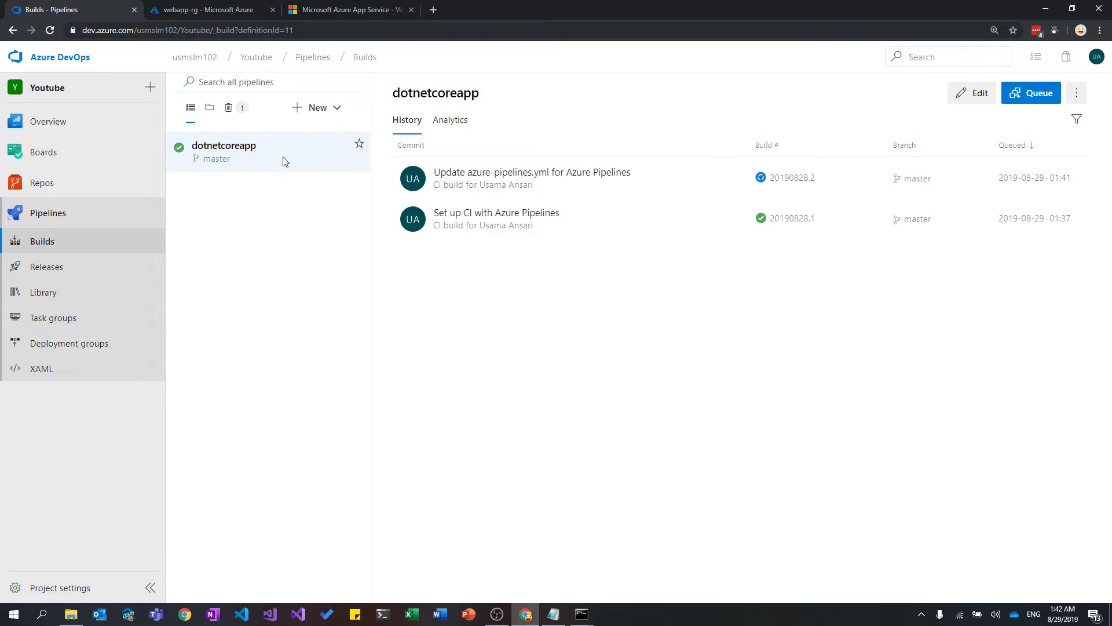
Follow the logs of build 20190828.2 until all steps, including PublishBuildArtifacts, succeed.
{"action": "left_click", "coordinate": [497, 174]}
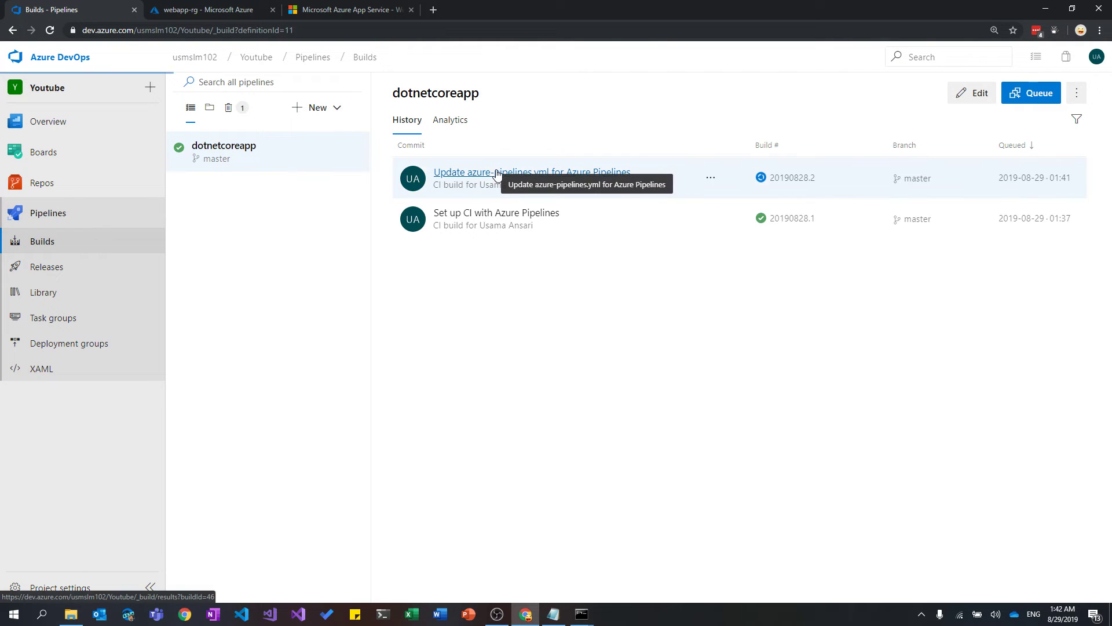
{"action": "scroll", "coordinate": [499, 213], "scroll_direction": "down", "scroll_amount": 1}
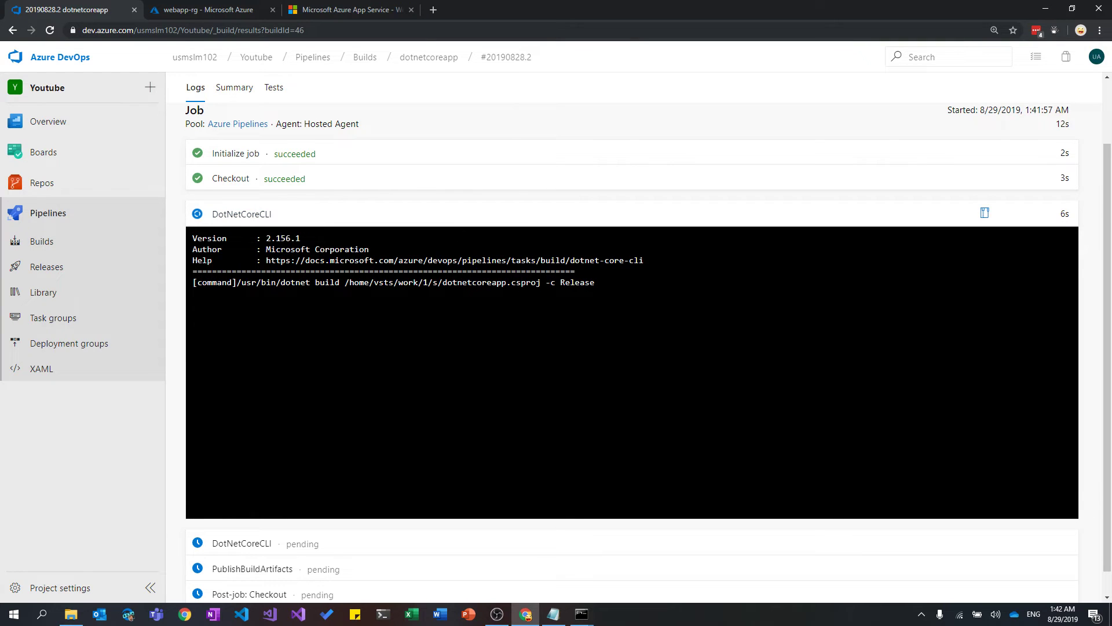
{"action": "scroll", "coordinate": [444, 443], "scroll_direction": "down", "scroll_amount": 1}
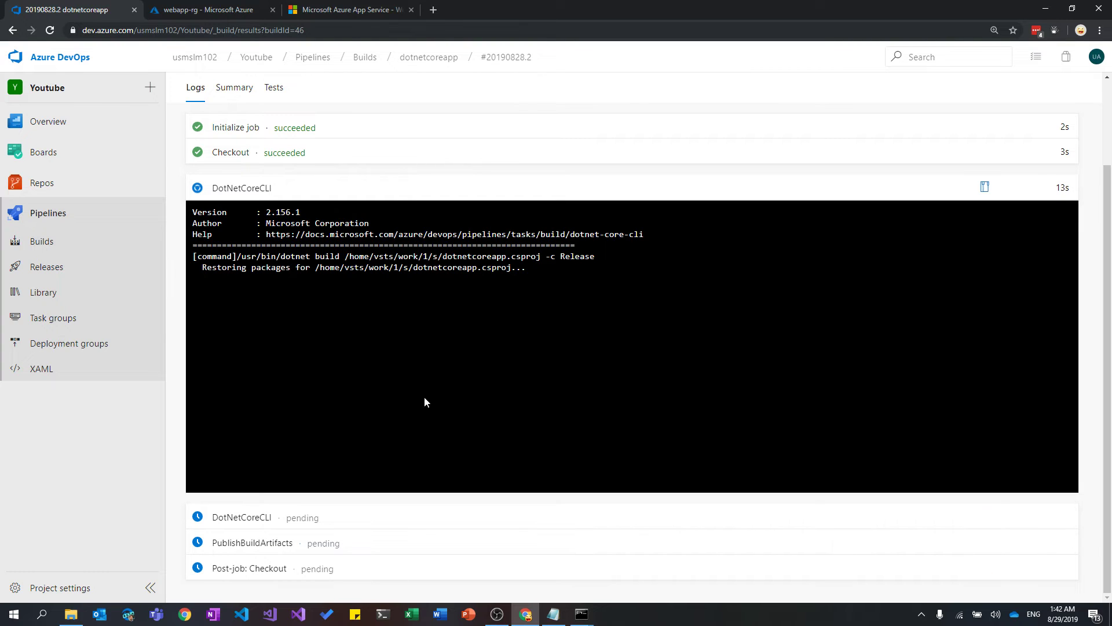
{"action": "scroll", "coordinate": [462, 308], "scroll_direction": "up", "scroll_amount": 2}
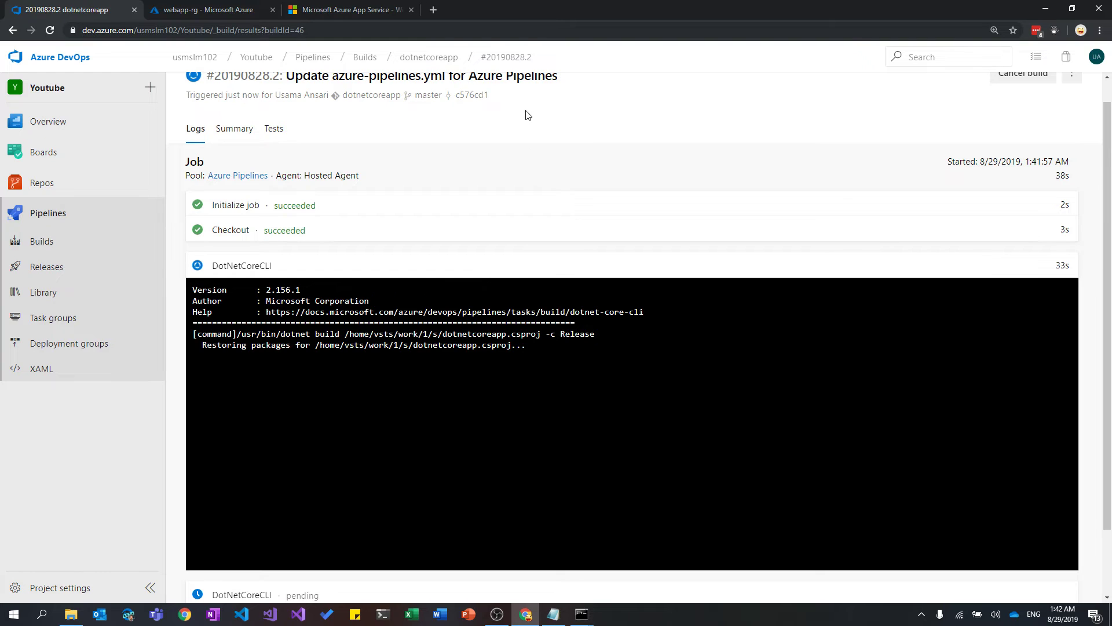
{"action": "scroll", "coordinate": [473, 116], "scroll_direction": "up", "scroll_amount": 1}
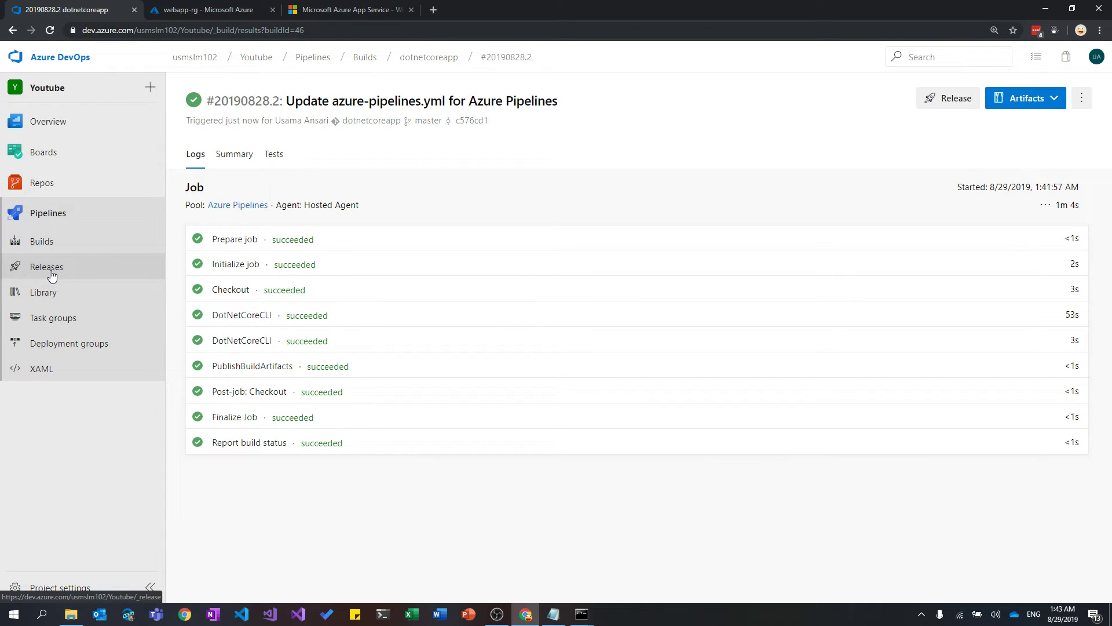
Browse the drop artifact to confirm web/s.zip exists, then go to Releases.
{"action": "left_click", "coordinate": [1018, 99]}
{"action": "left_click", "coordinate": [979, 125]}
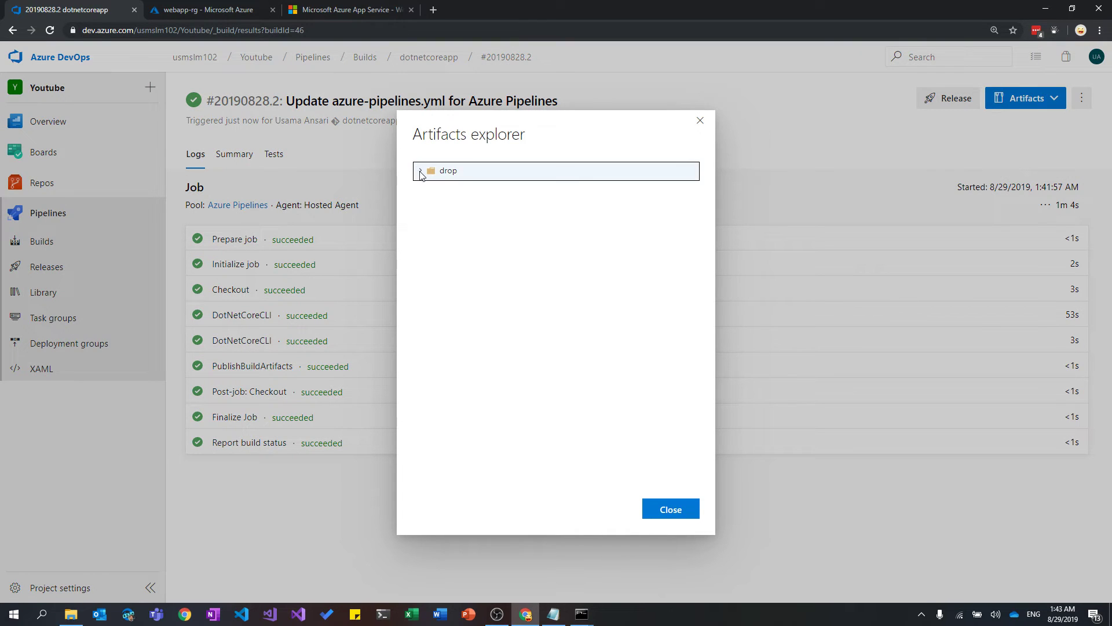
{"action": "left_click", "coordinate": [421, 170]}
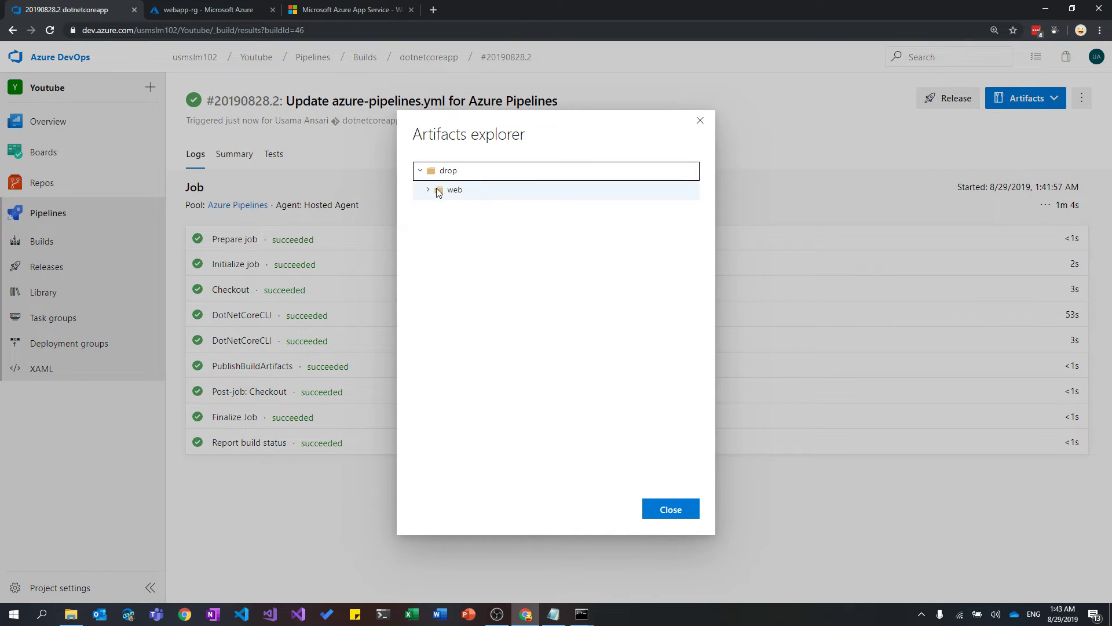
{"action": "left_click", "coordinate": [428, 190]}
{"action": "mouse_move", "coordinate": [447, 213]}
{"action": "left_mouse_down"}
{"action": "mouse_move", "coordinate": [524, 219]}
{"action": "mouse_move", "coordinate": [445, 216]}
{"action": "left_mouse_up"}
{"action": "left_click", "coordinate": [461, 214]}
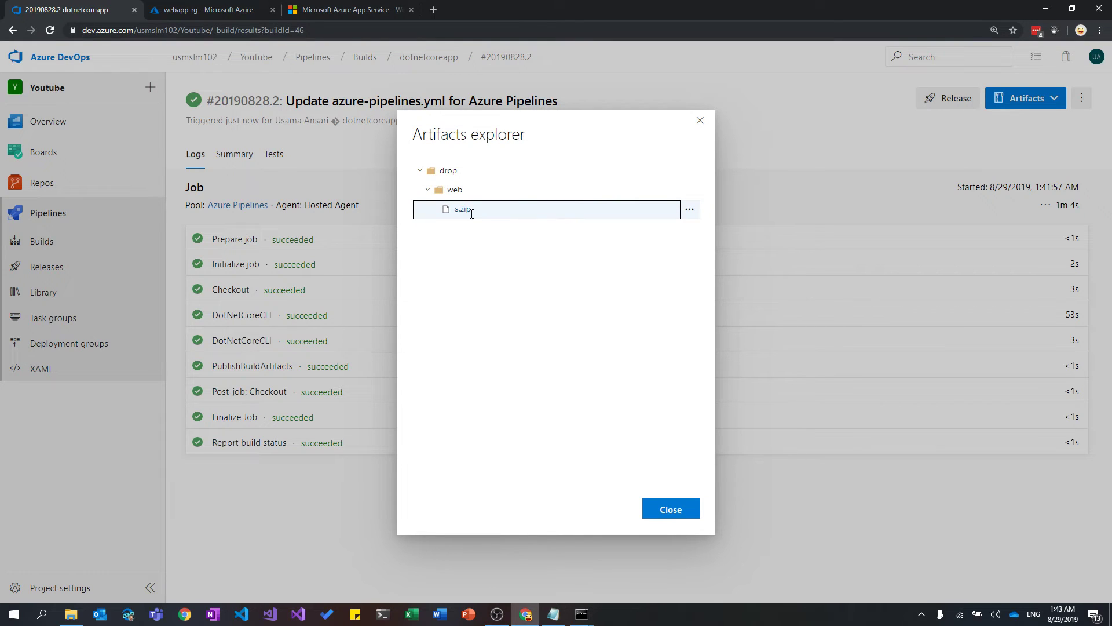
{"action": "left_click", "coordinate": [703, 121]}
{"action": "left_click", "coordinate": [97, 277]}
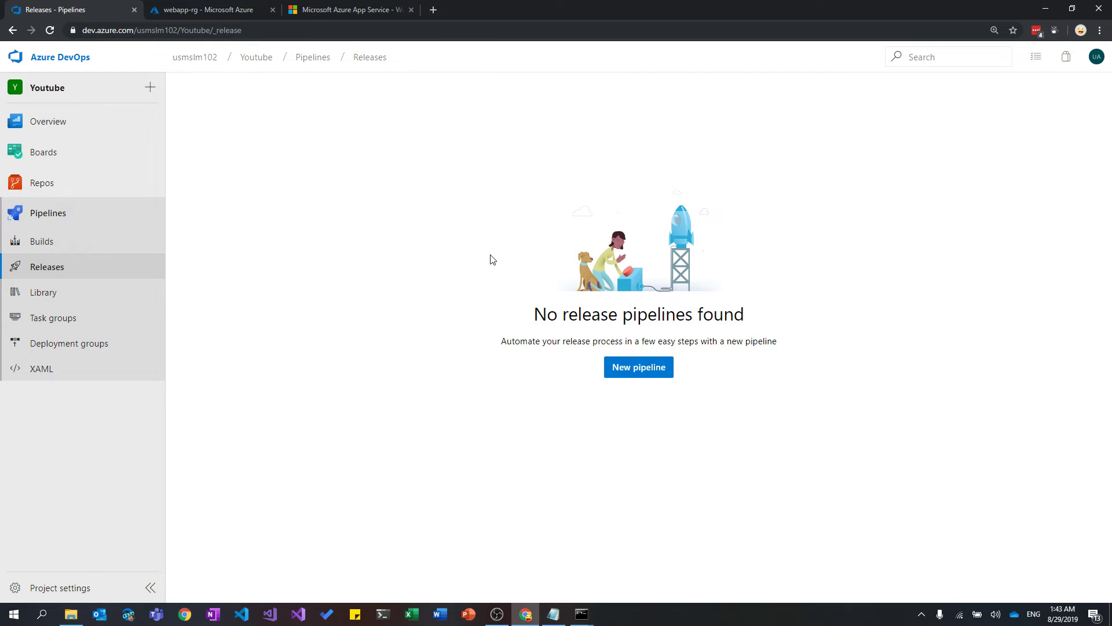
Reload the webapp666 site in Azure Portal and check the webapp-rg resource group.
{"action": "left_click", "coordinate": [223, 7]}
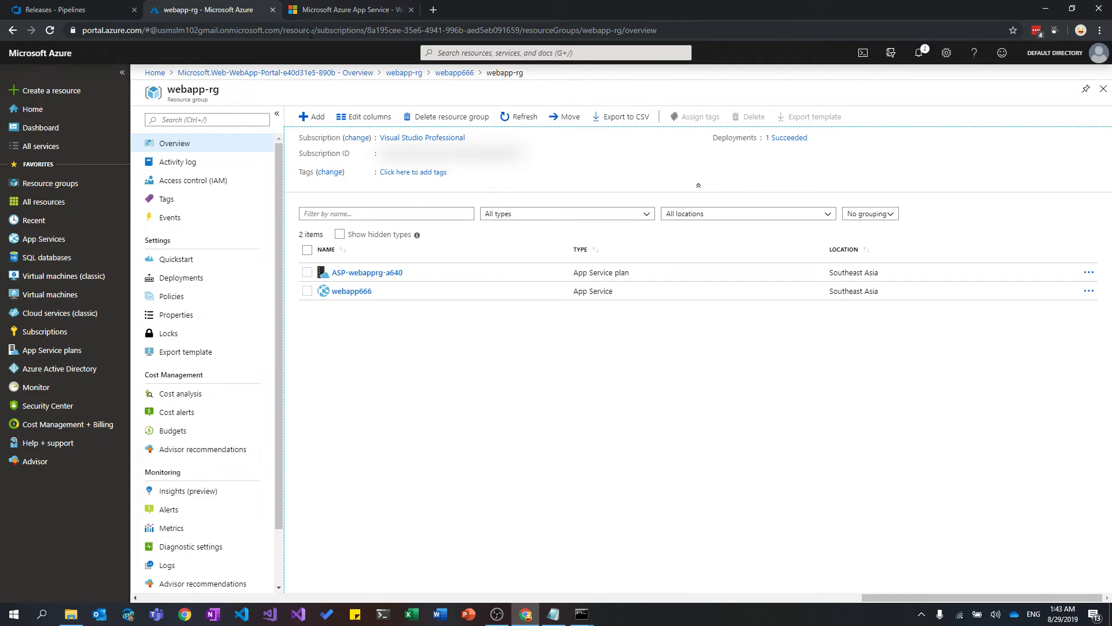
{"action": "left_click_drag", "start_coordinate": [167, 90], "coordinate": [239, 91]}
{"action": "left_click", "coordinate": [491, 366]}
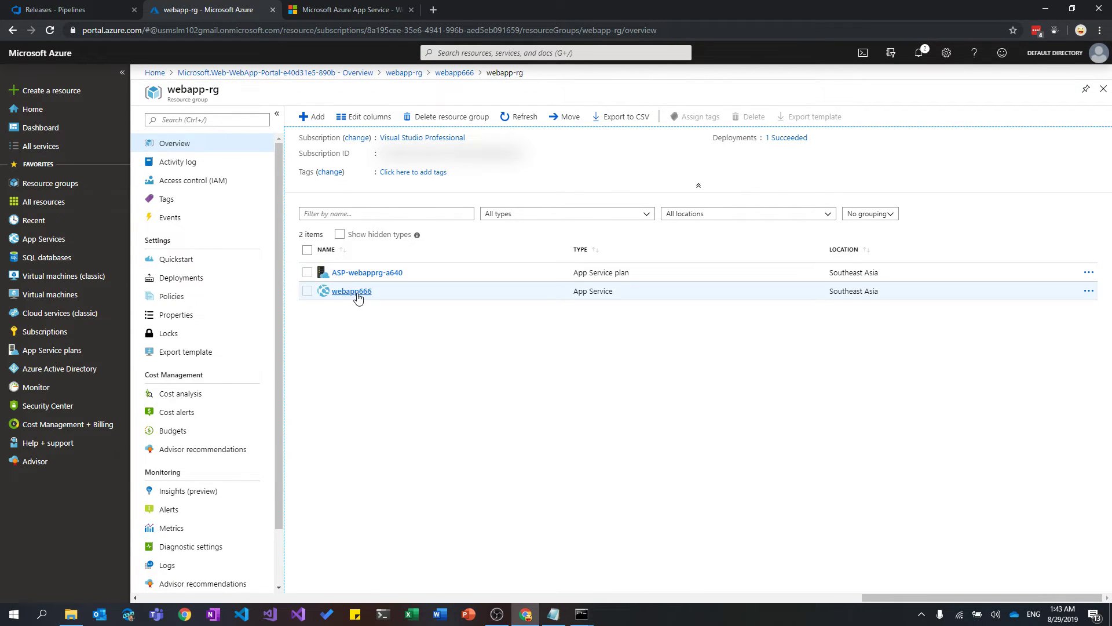
{"action": "left_click", "coordinate": [347, 10]}
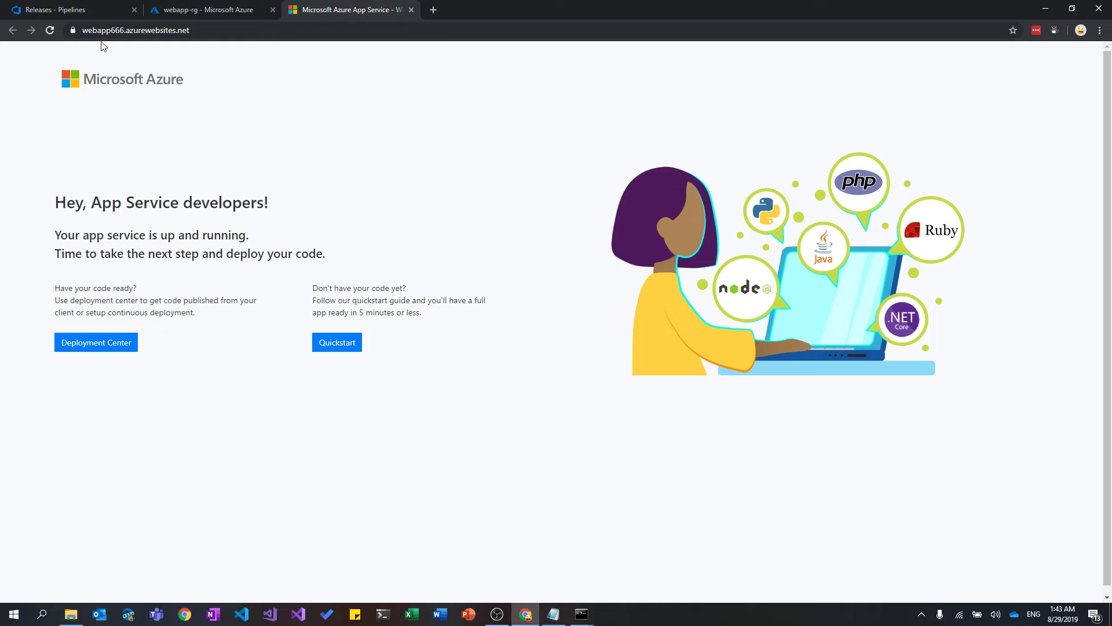
{"action": "left_click", "coordinate": [51, 33]}
{"action": "left_click", "coordinate": [250, 8]}
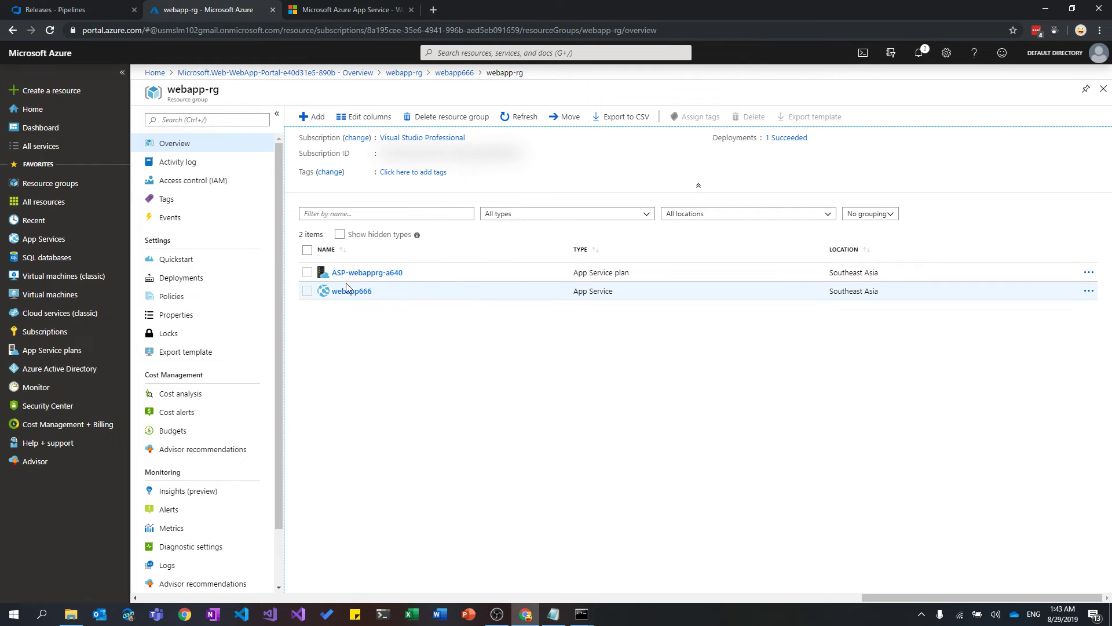
Back in Azure DevOps, go to Project settings > Service connections.
{"action": "left_click", "coordinate": [102, 10]}
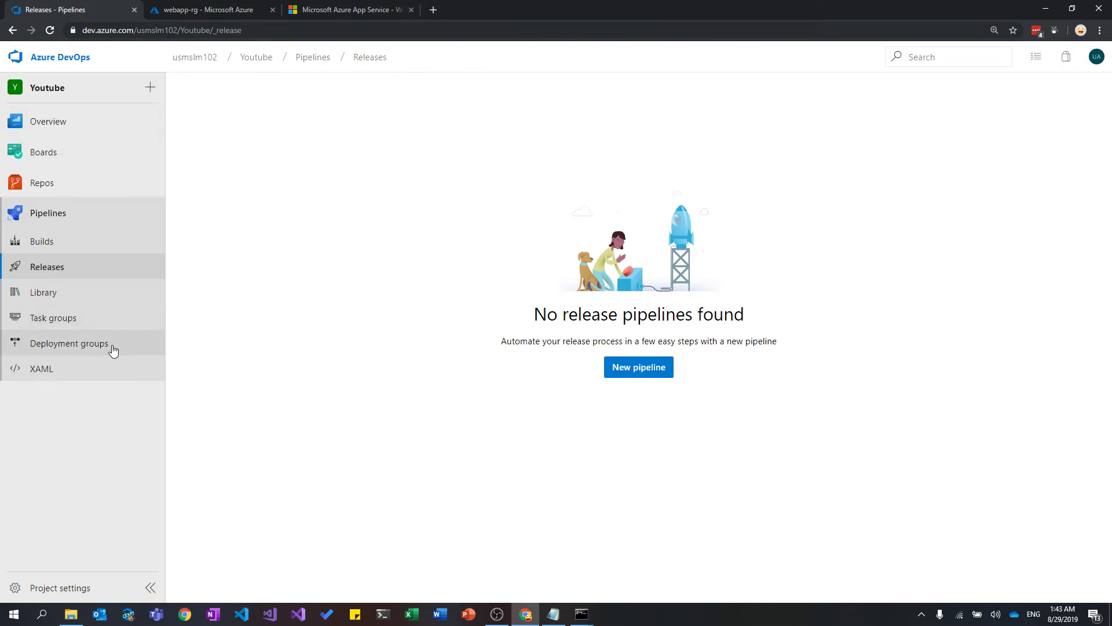
{"action": "left_click", "coordinate": [156, 9]}
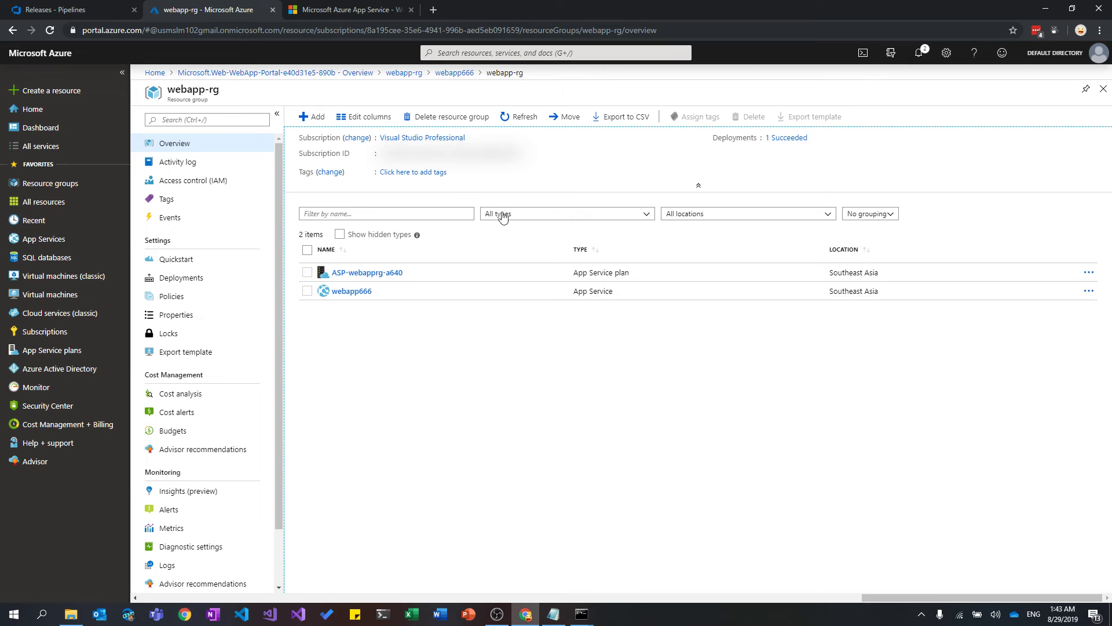
{"action": "left_click", "coordinate": [102, 10]}
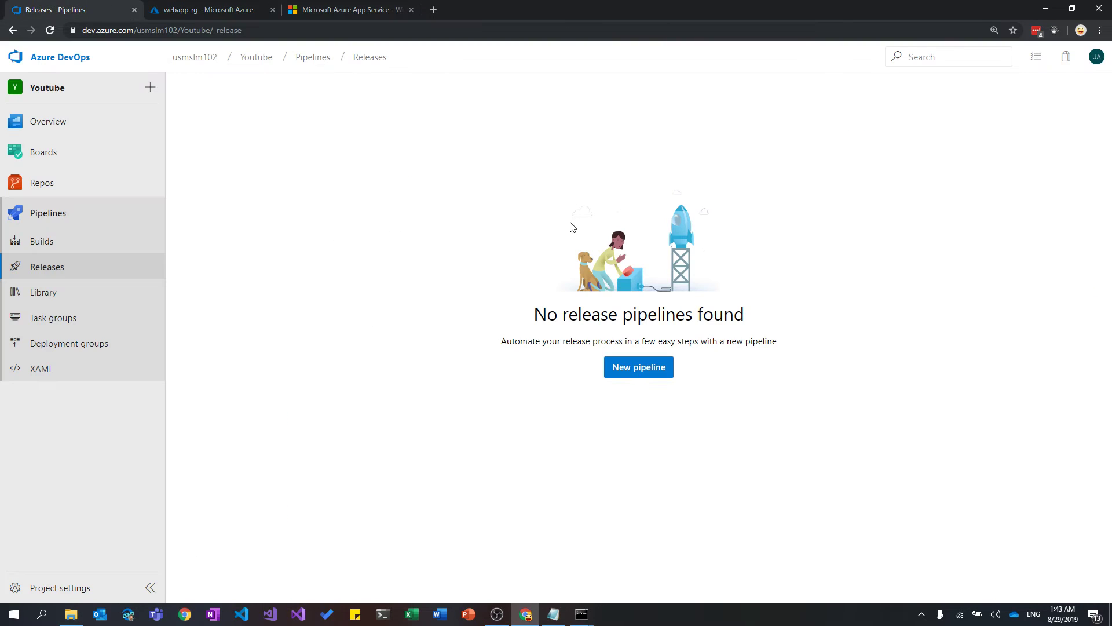
{"action": "left_click", "coordinate": [81, 588]}
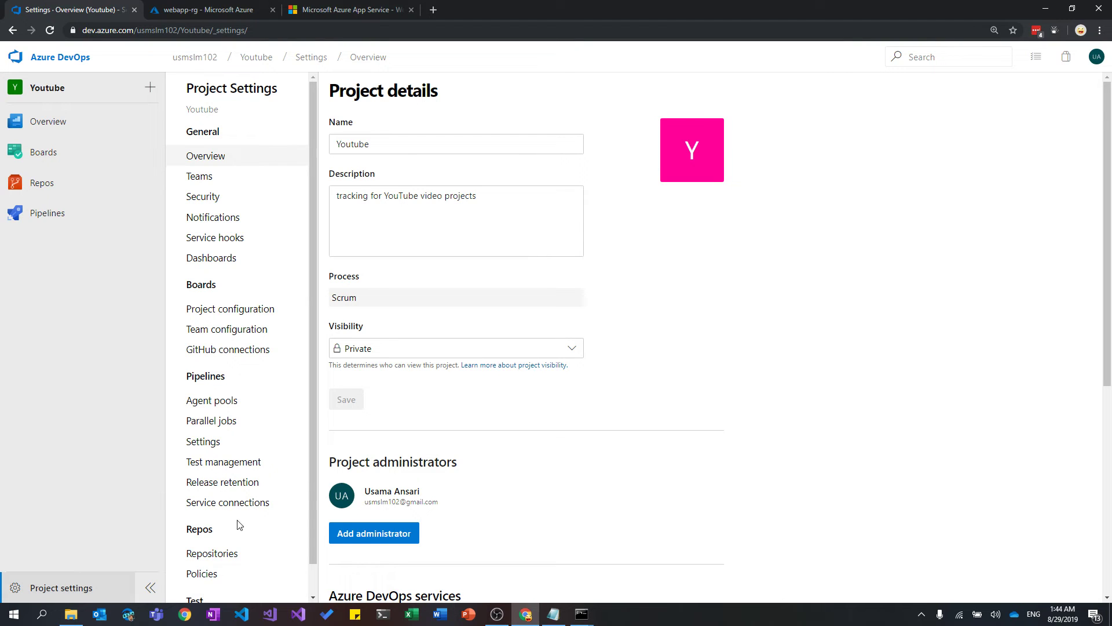
{"action": "left_click", "coordinate": [239, 504]}
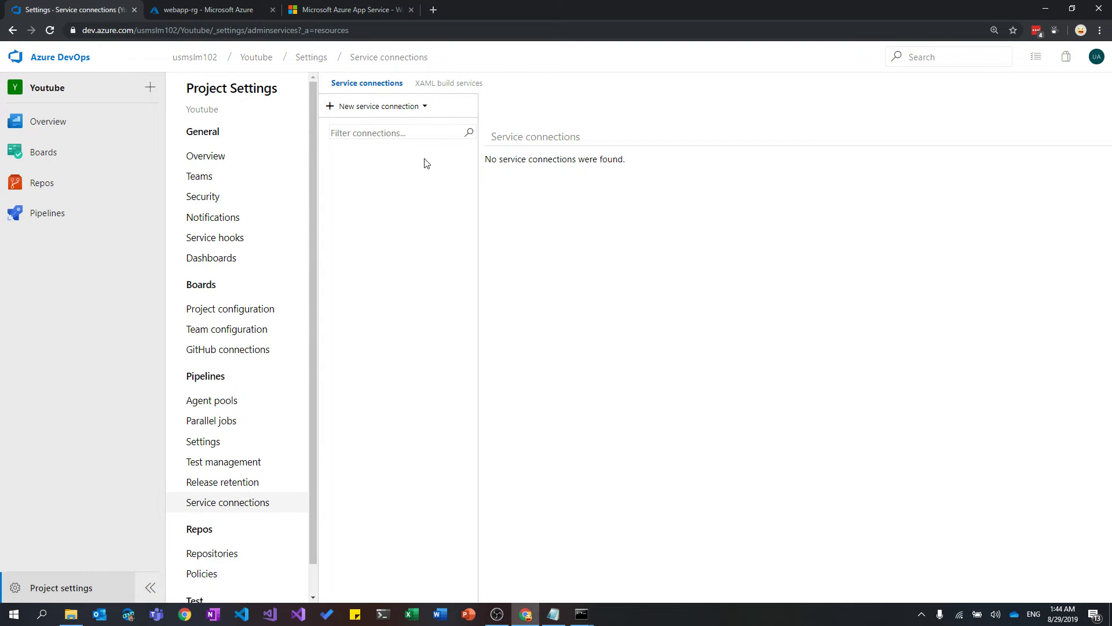
Start a new Azure Resource Manager service connection.
{"action": "left_click", "coordinate": [422, 106]}
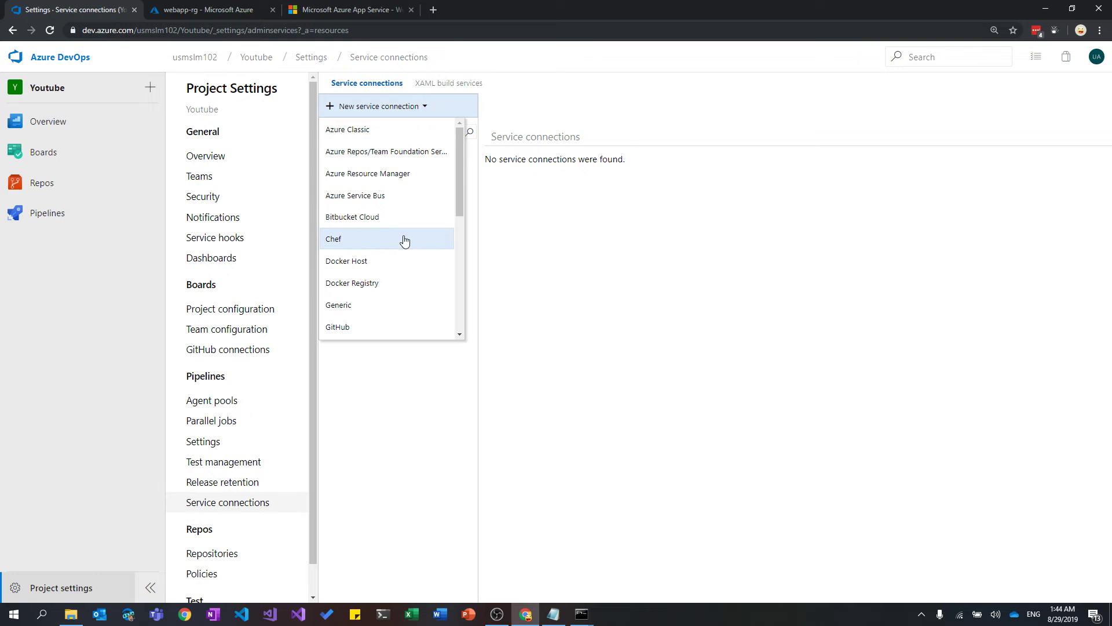
{"action": "scroll", "coordinate": [400, 252], "scroll_direction": "down", "scroll_amount": 3}
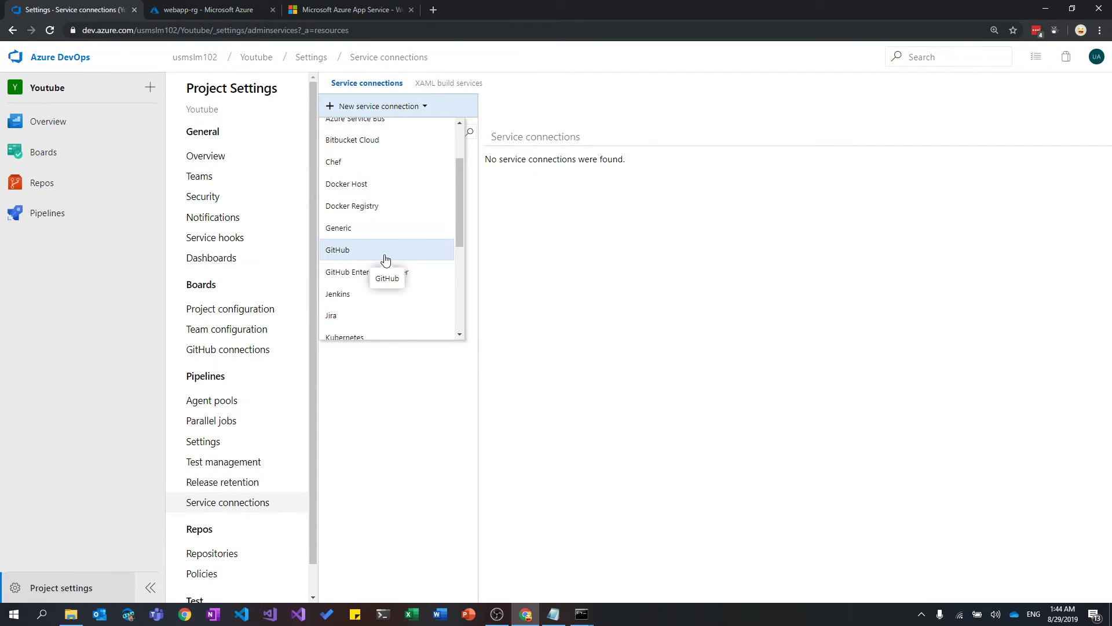
{"action": "scroll", "coordinate": [385, 257], "scroll_direction": "down", "scroll_amount": 3}
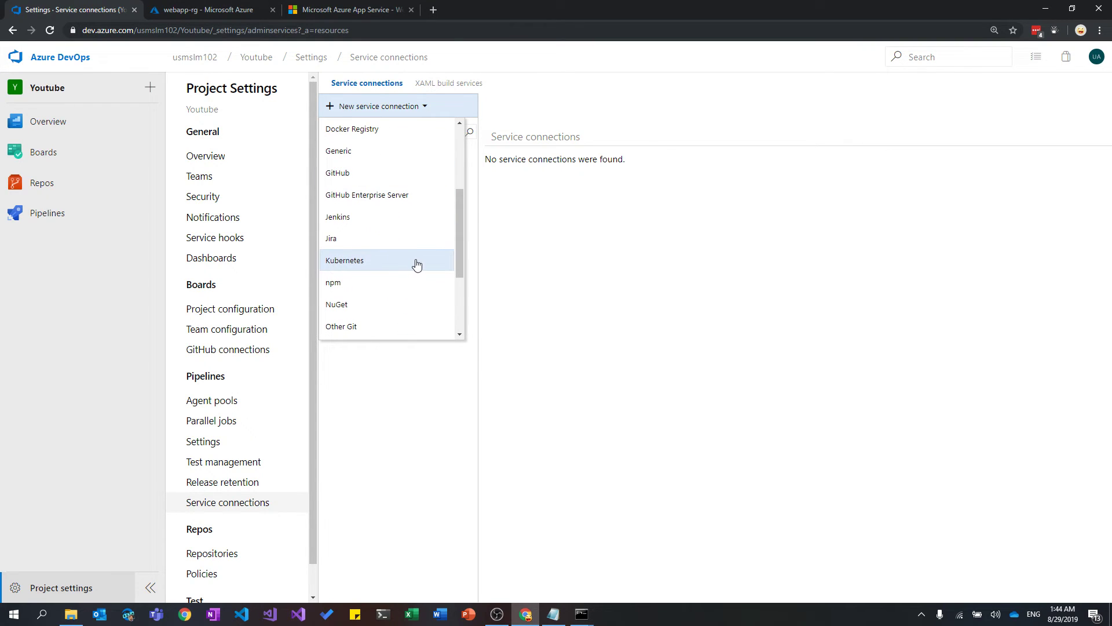
{"action": "scroll", "coordinate": [422, 243], "scroll_direction": "up", "scroll_amount": 5}
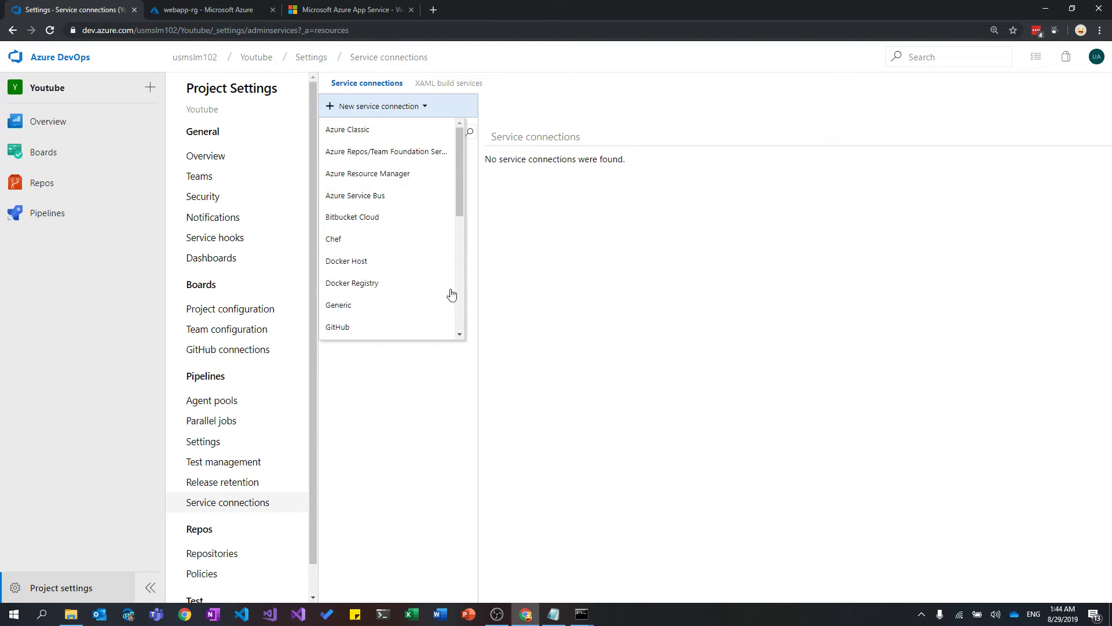
{"action": "left_click", "coordinate": [434, 174]}
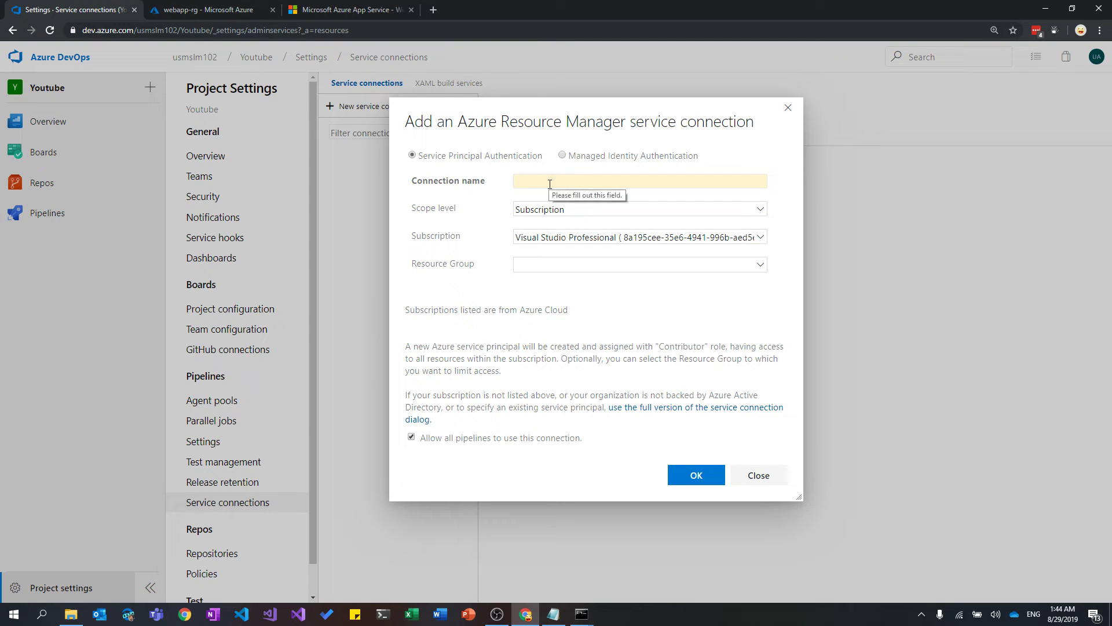
Name the connection AzureSubscription, keep Subscription scope, and trigger sign-in from the Resource Group list.
{"action": "type", "text": "Azu"}
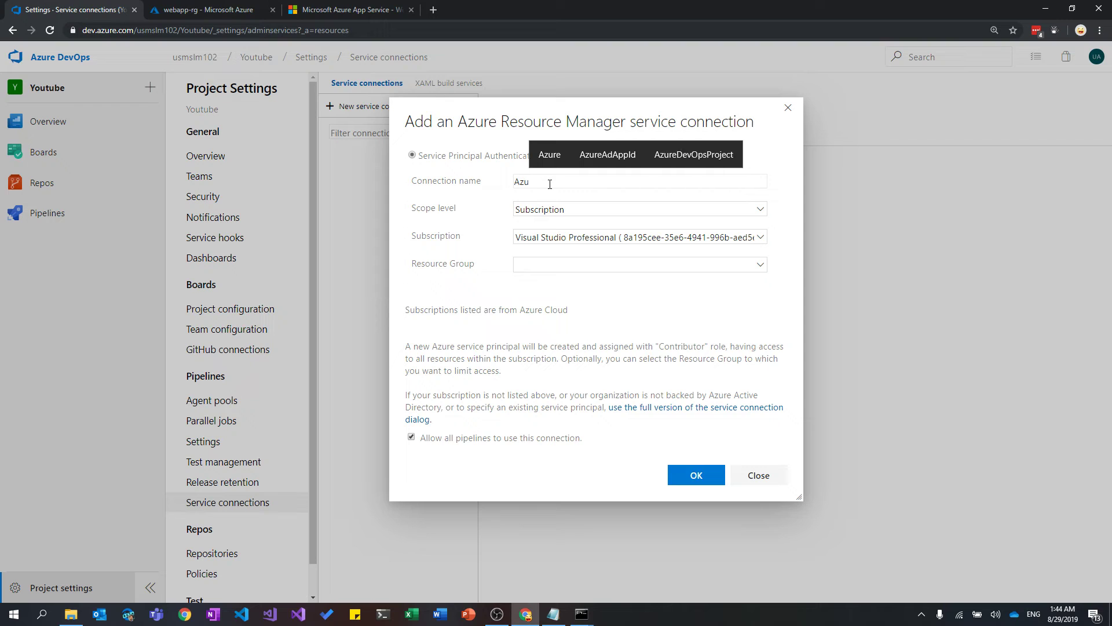
{"action": "type", "text": "re"}
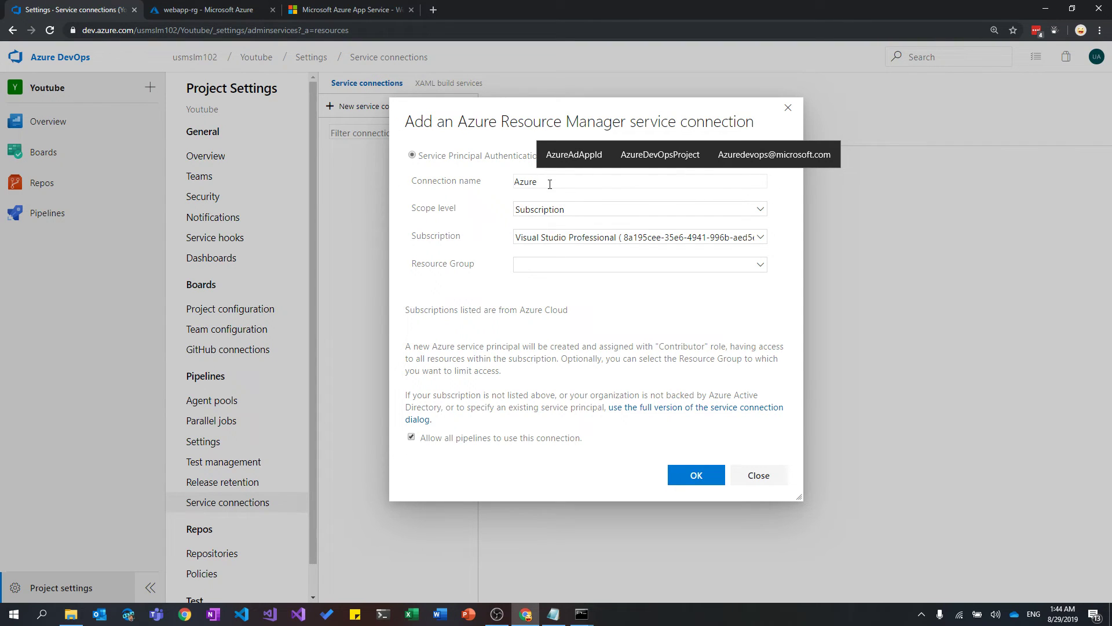
{"action": "type", "text": "Subscription"}
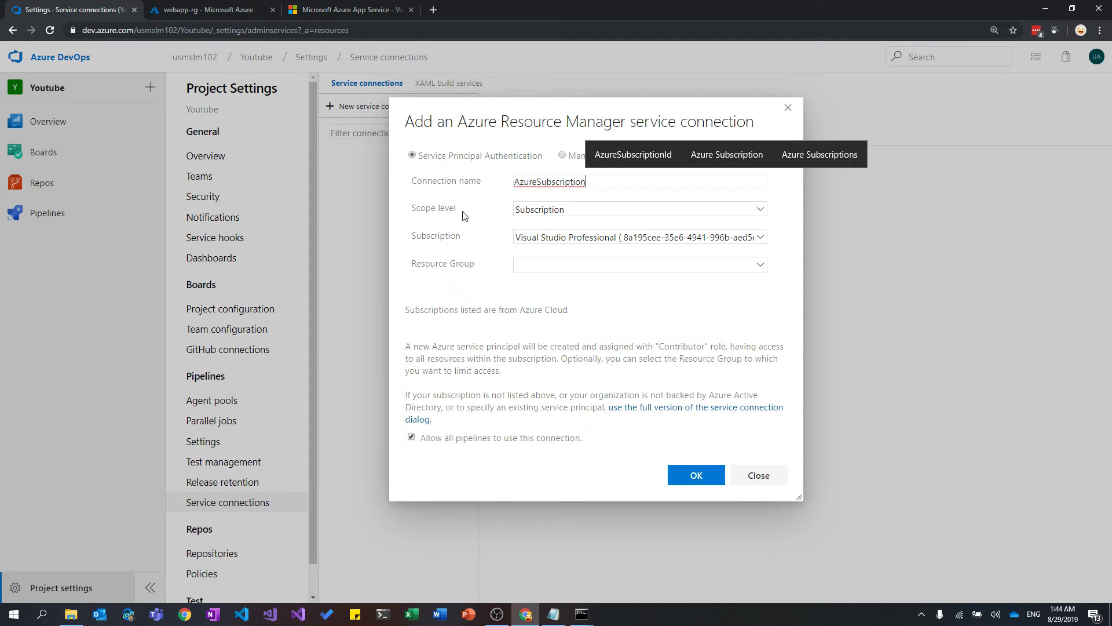
{"action": "left_click", "coordinate": [544, 208]}
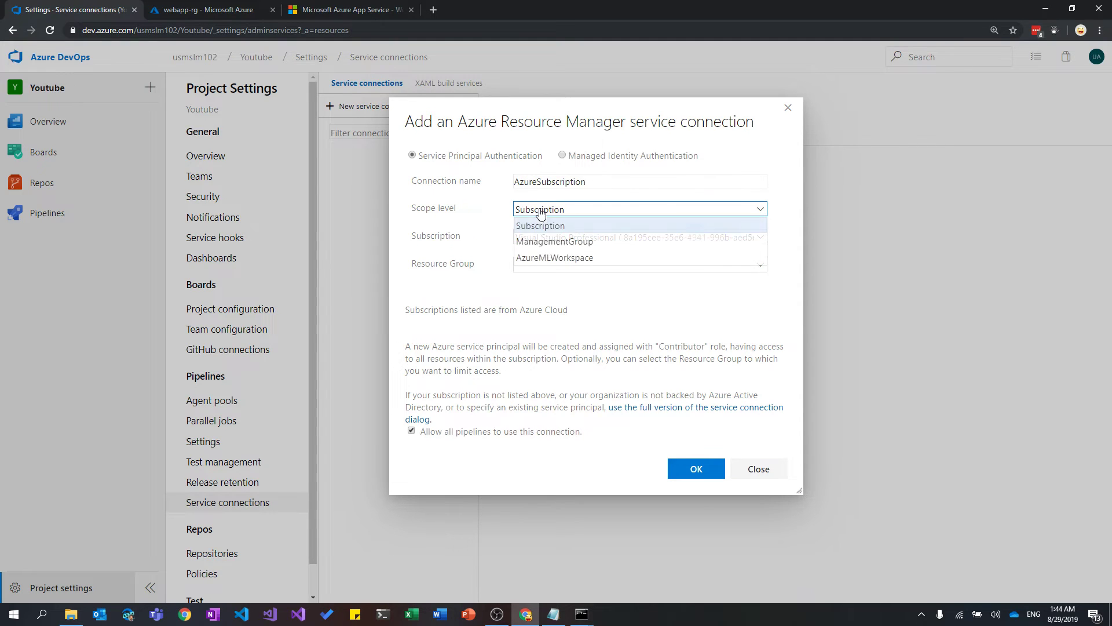
{"action": "left_click", "coordinate": [560, 226]}
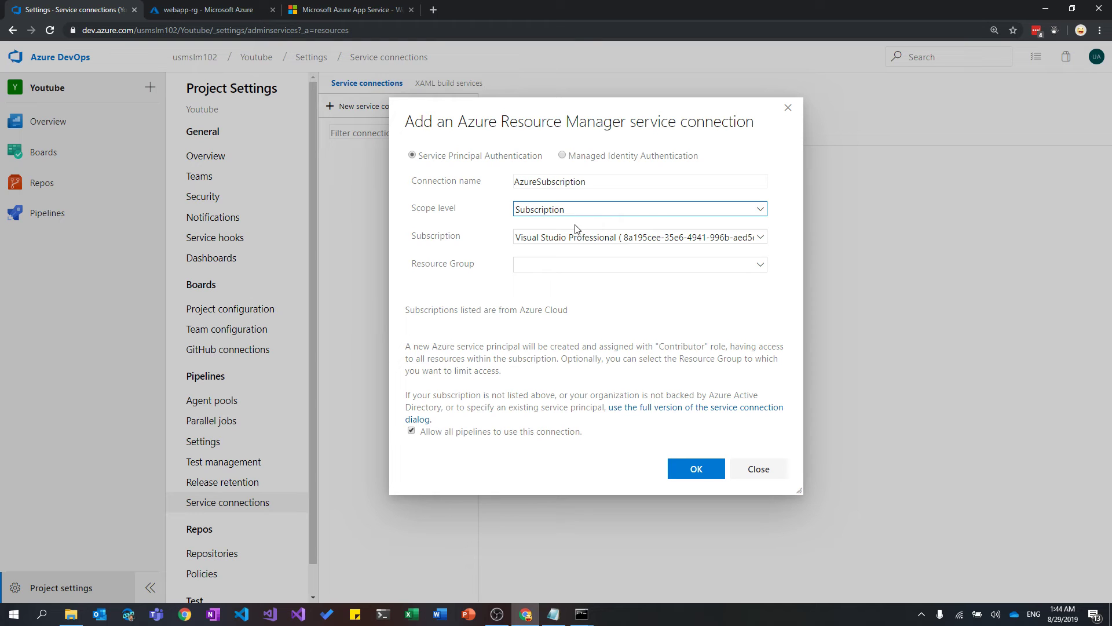
{"action": "left_click", "coordinate": [761, 265]}
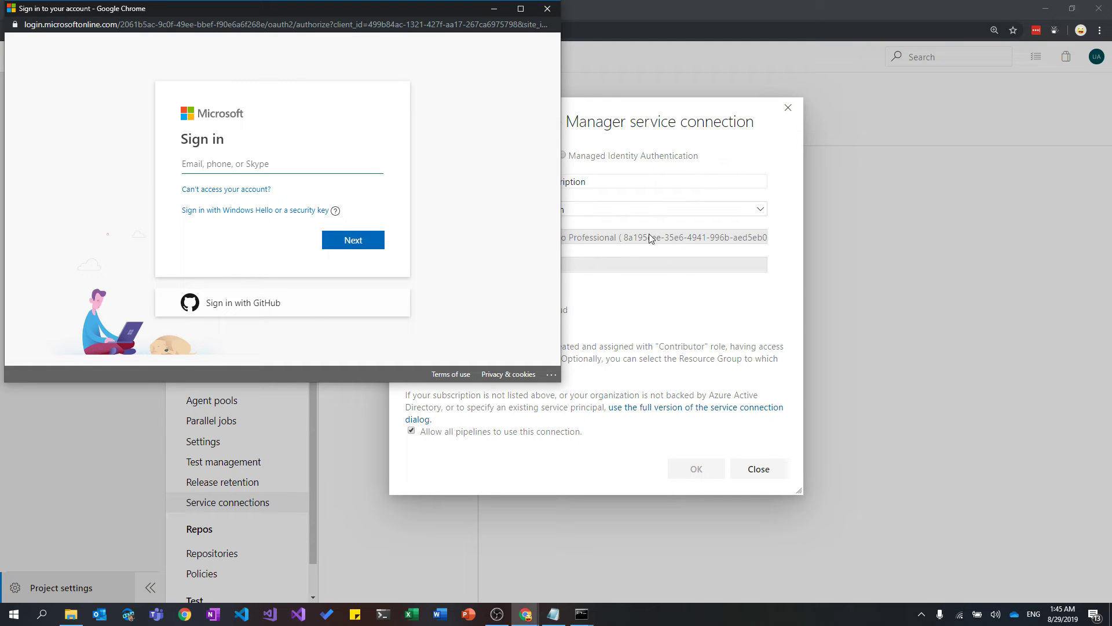
Confirm the new service connection and enter the account email at Microsoft sign-in.
{"action": "left_click", "coordinate": [547, 8]}
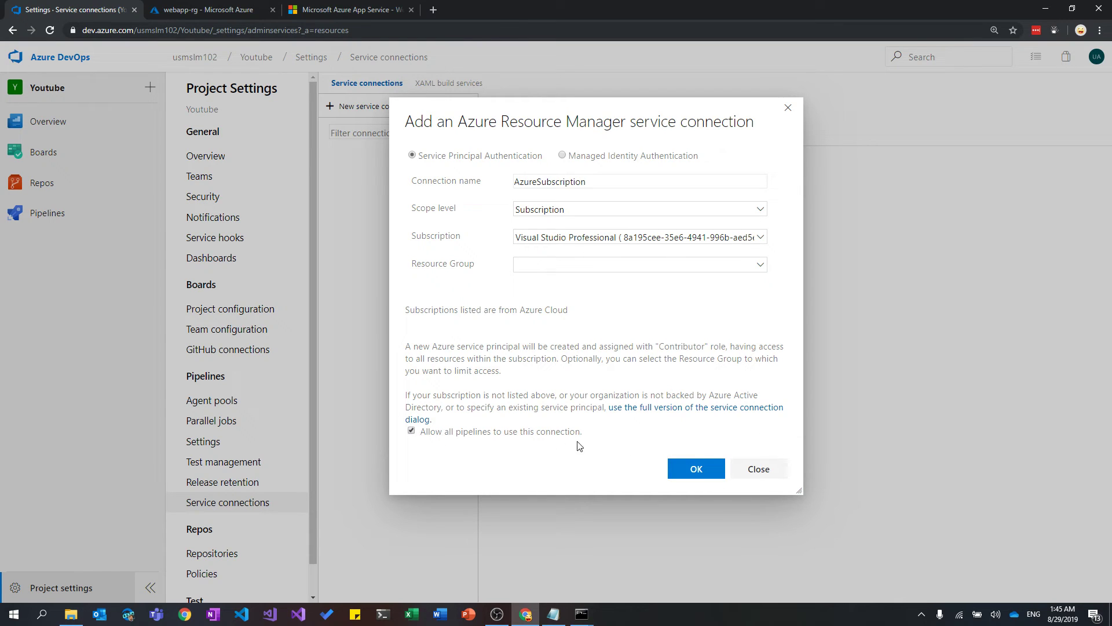
{"action": "left_click", "coordinate": [702, 467]}
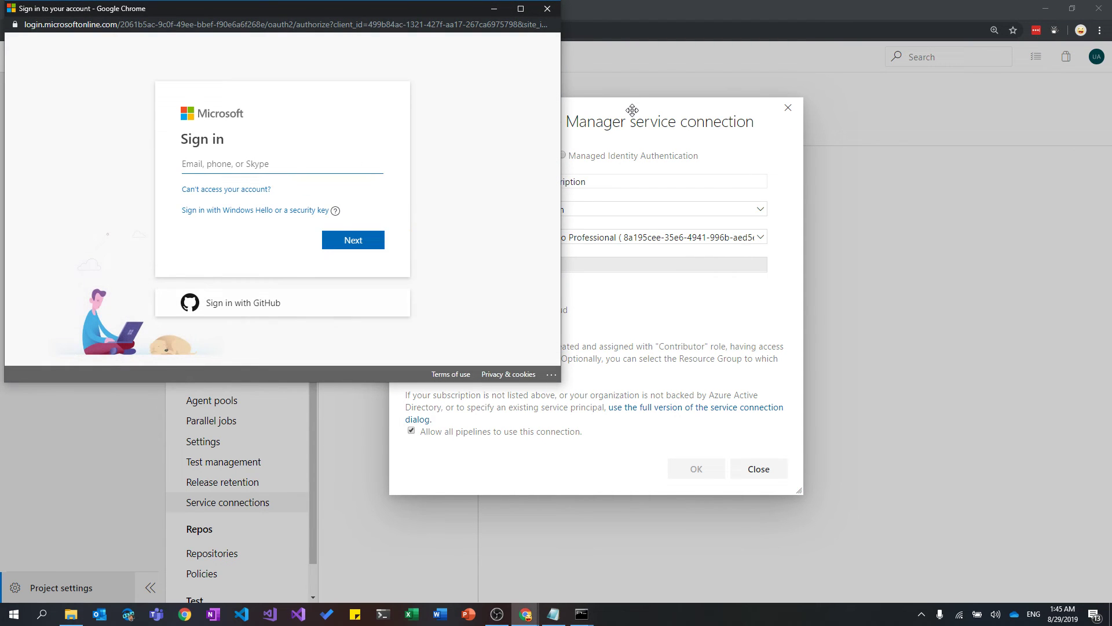
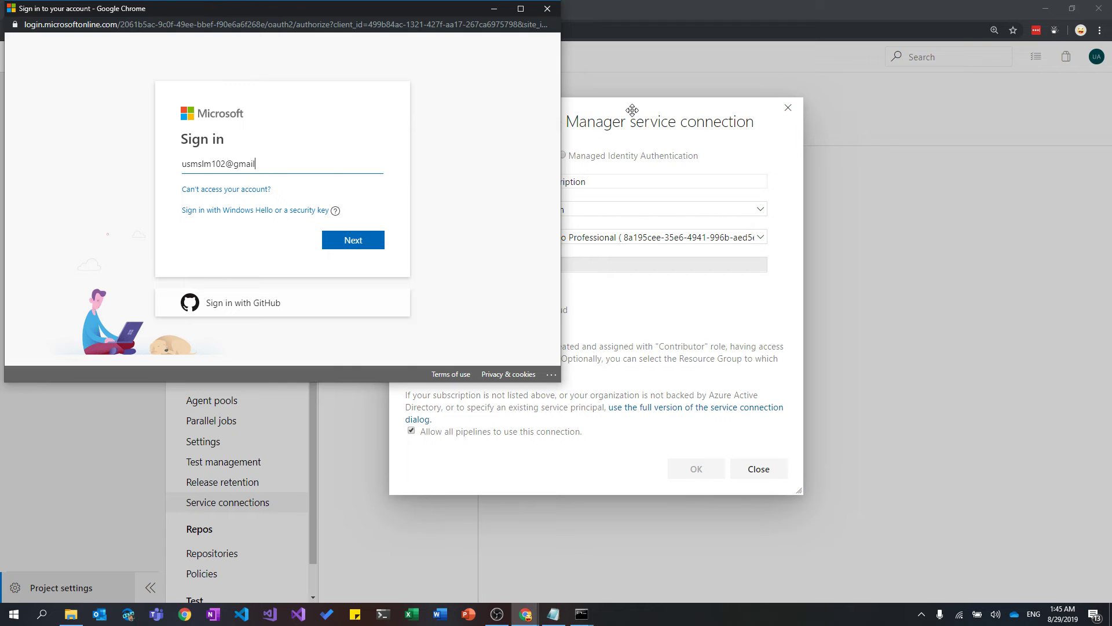
{"action": "key", "text": "Return"}
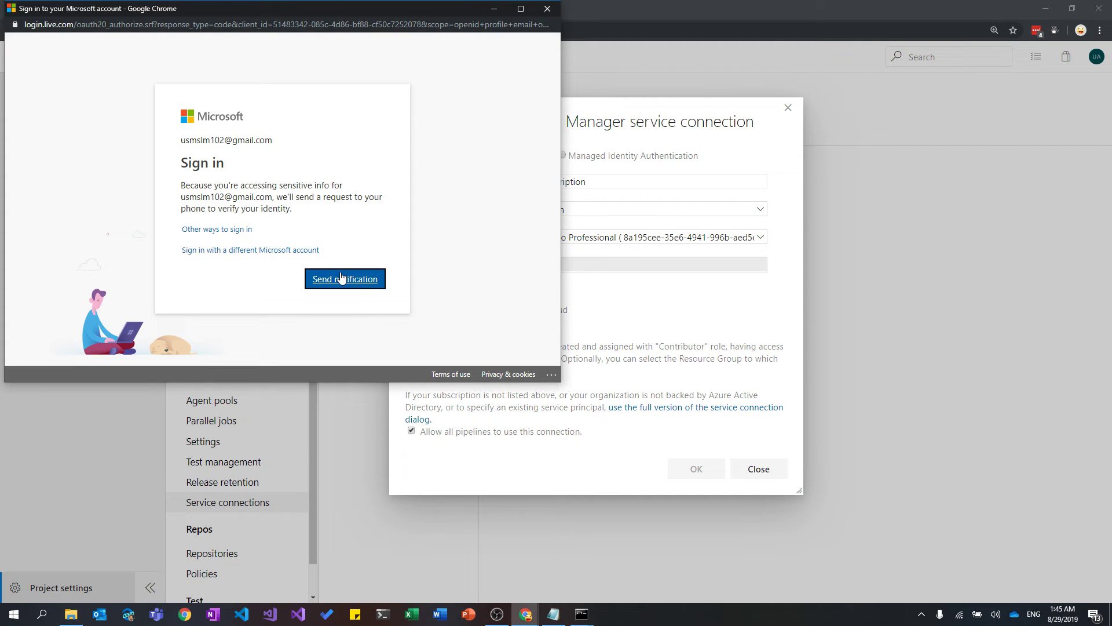
Approve the sign-in on the phone, then go to Pipelines > Releases.
{"action": "left_click", "coordinate": [360, 279]}
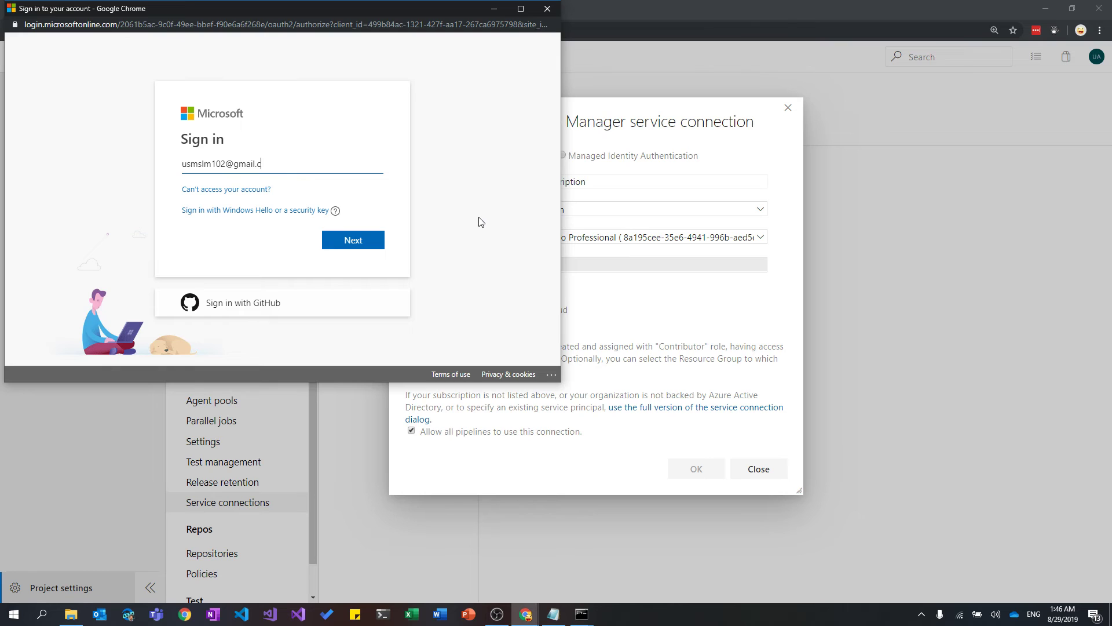
{"action": "type", "text": "om"}
{"action": "key", "text": "Return"}
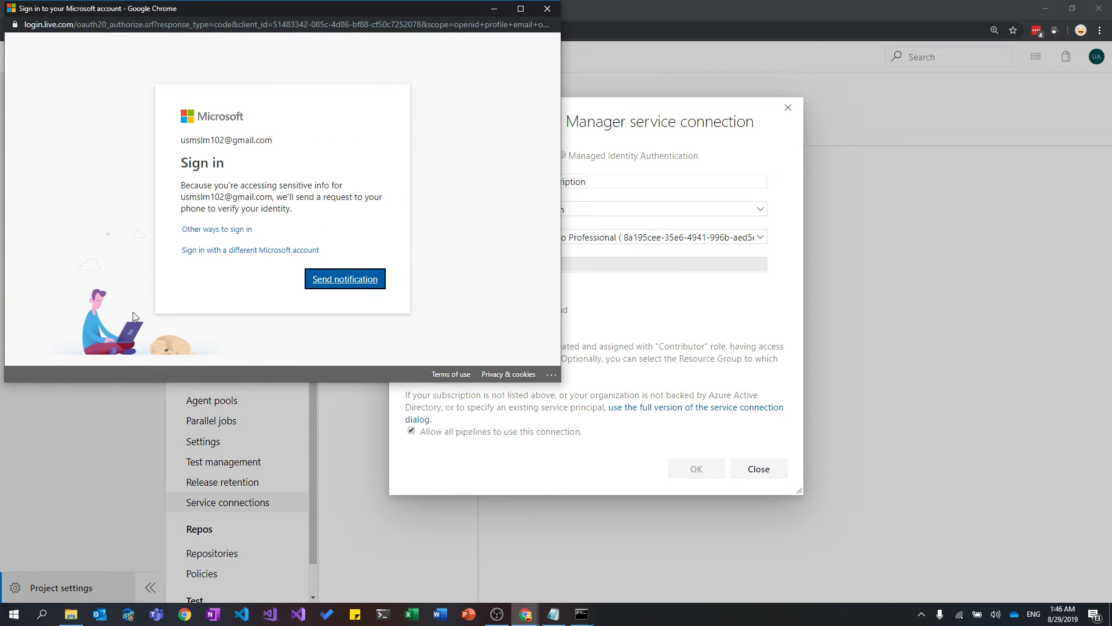
{"action": "left_click", "coordinate": [328, 284]}
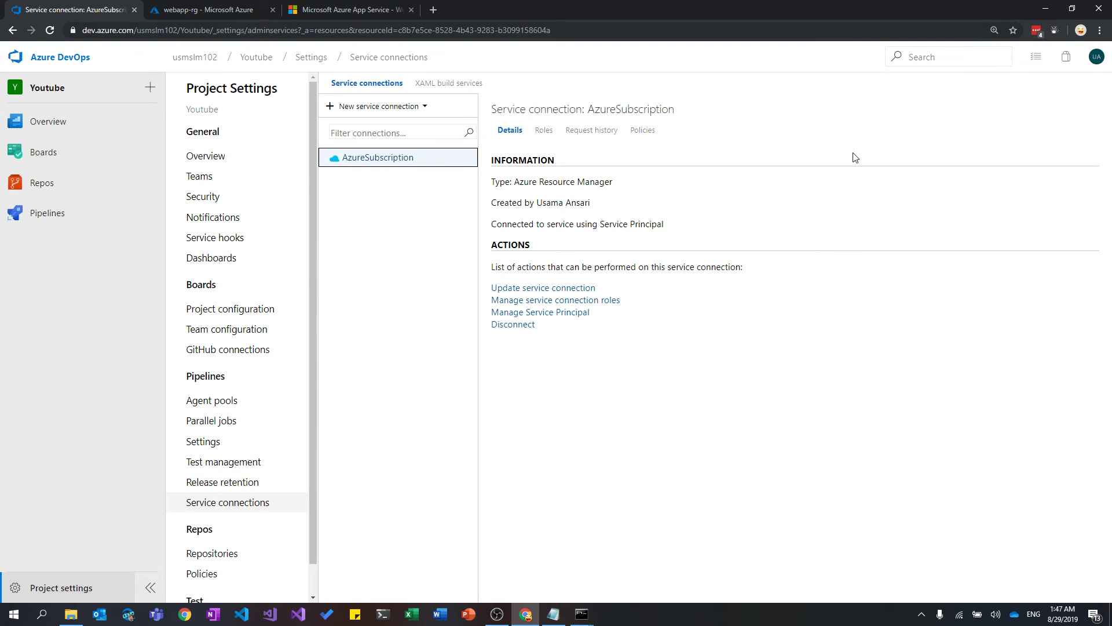
{"action": "left_click", "coordinate": [64, 216]}
{"action": "left_click", "coordinate": [91, 270]}
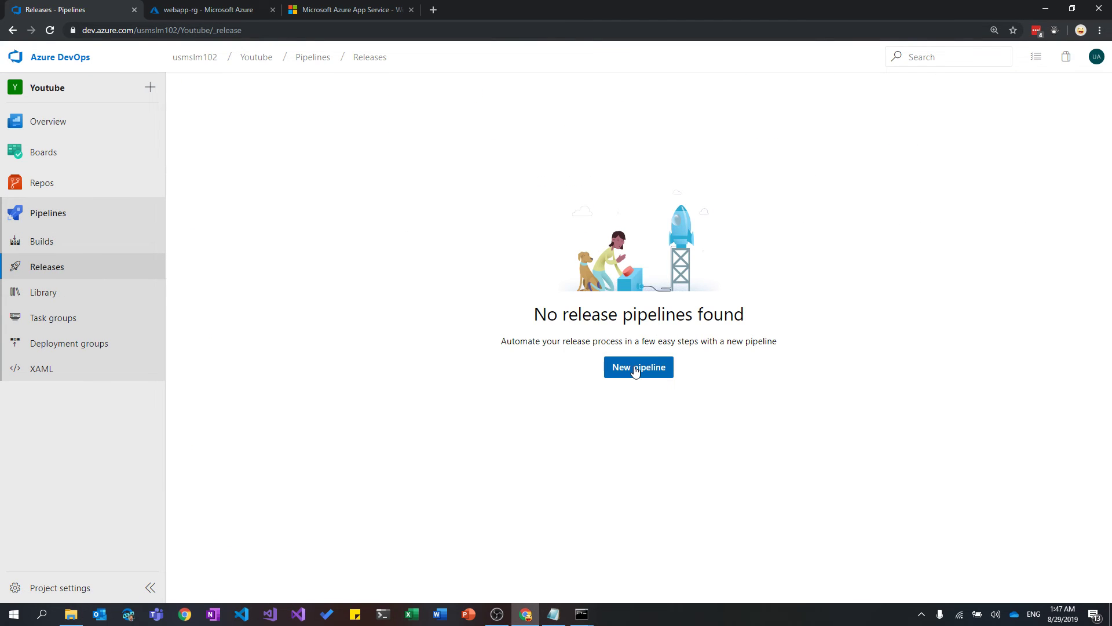
Create a new release pipeline from an empty job with its stage named DEV.
{"action": "left_click", "coordinate": [633, 370]}
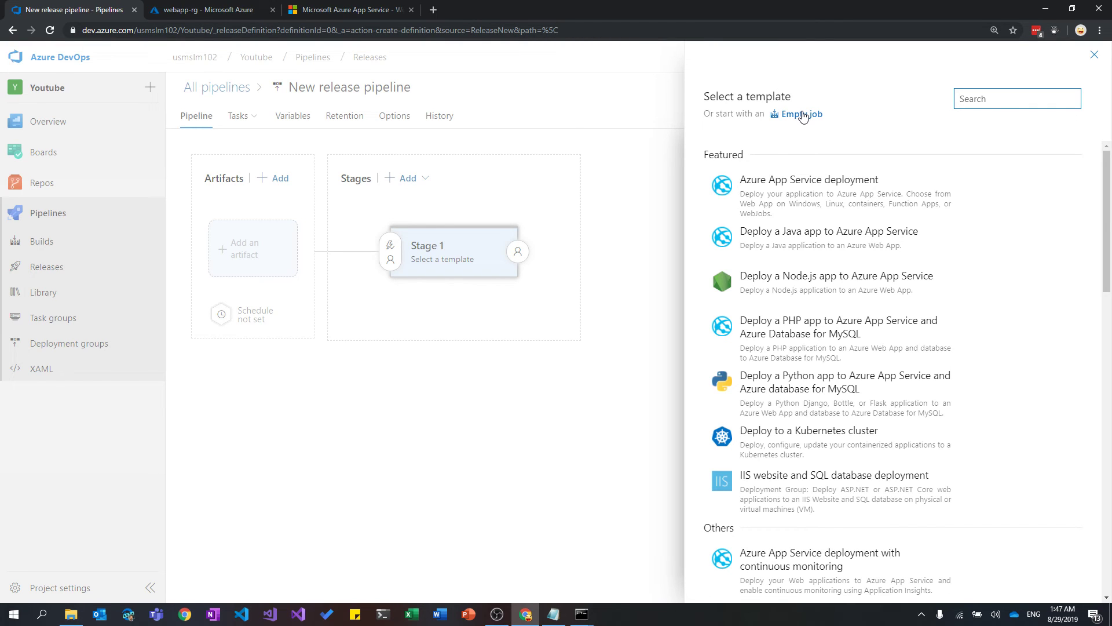
{"action": "left_click", "coordinate": [803, 116]}
{"action": "double_click", "coordinate": [778, 257]}
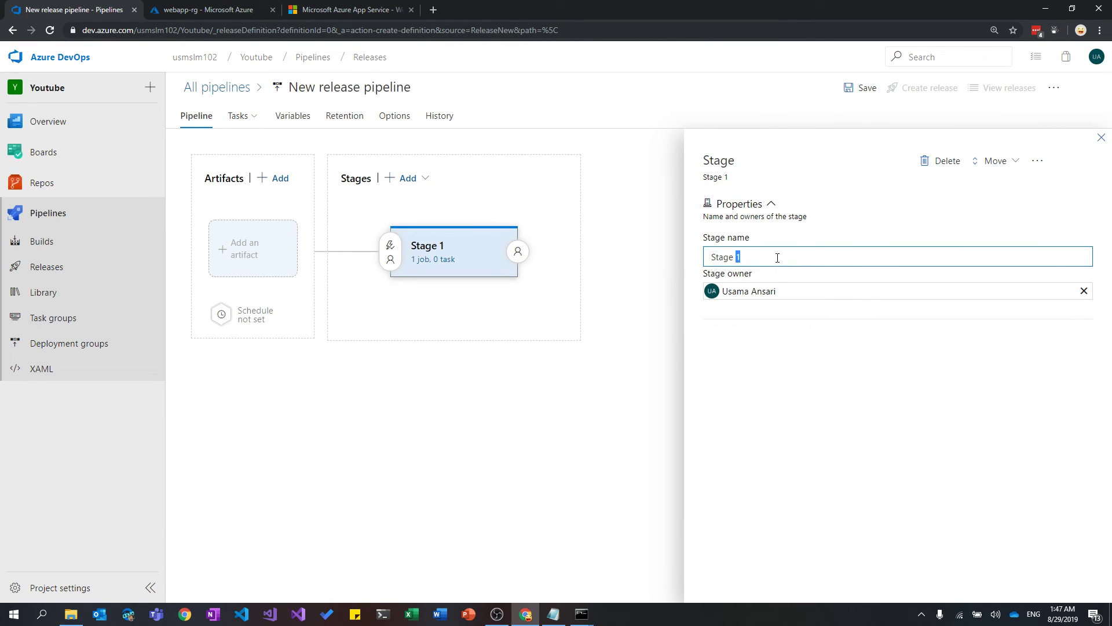
{"action": "triple_click", "coordinate": [778, 257]}
{"action": "type", "text": "DE"}
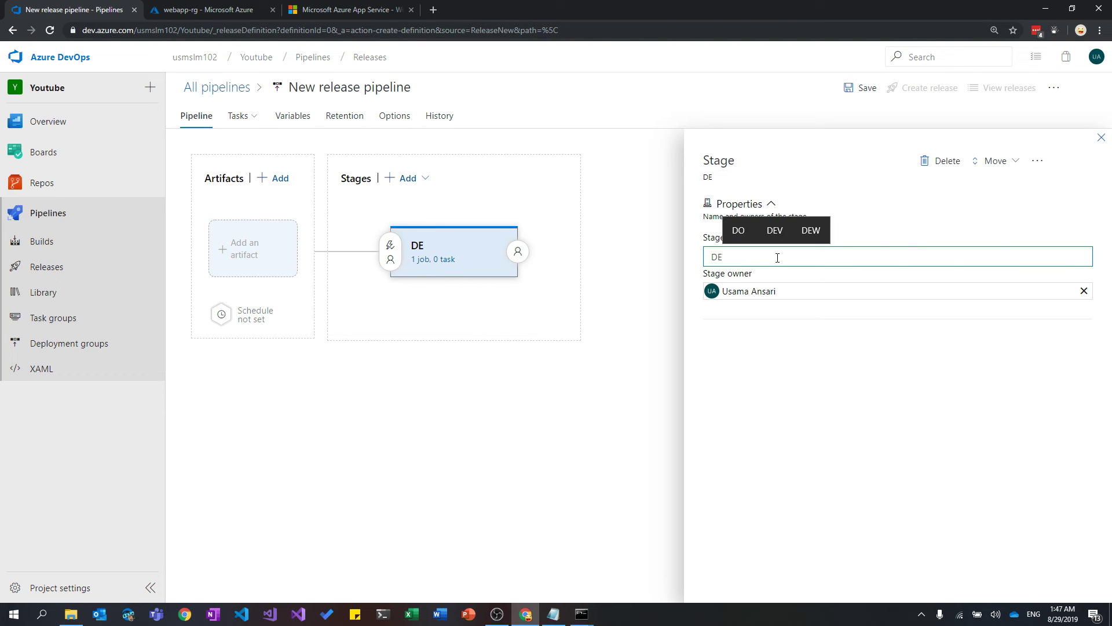
{"action": "type", "text": "V"}
{"action": "left_click", "coordinate": [1101, 137]}
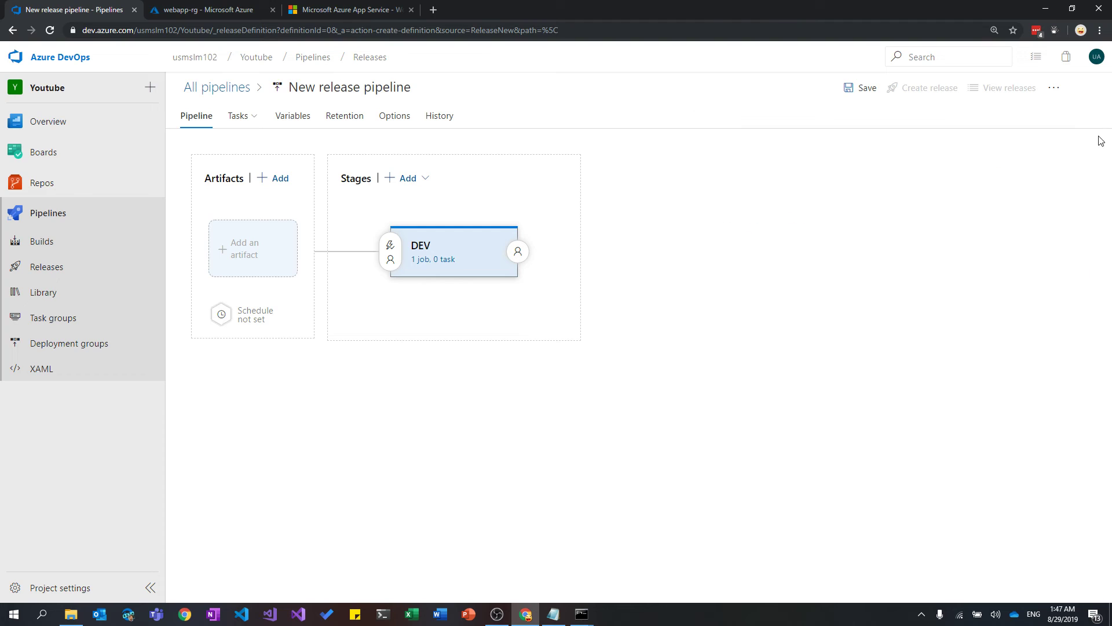
{"action": "mouse_move", "coordinate": [450, 257]}
Link the dotnetcoreapp build pipeline as the release artifact, using the latest version.
{"action": "left_click", "coordinate": [253, 255]}
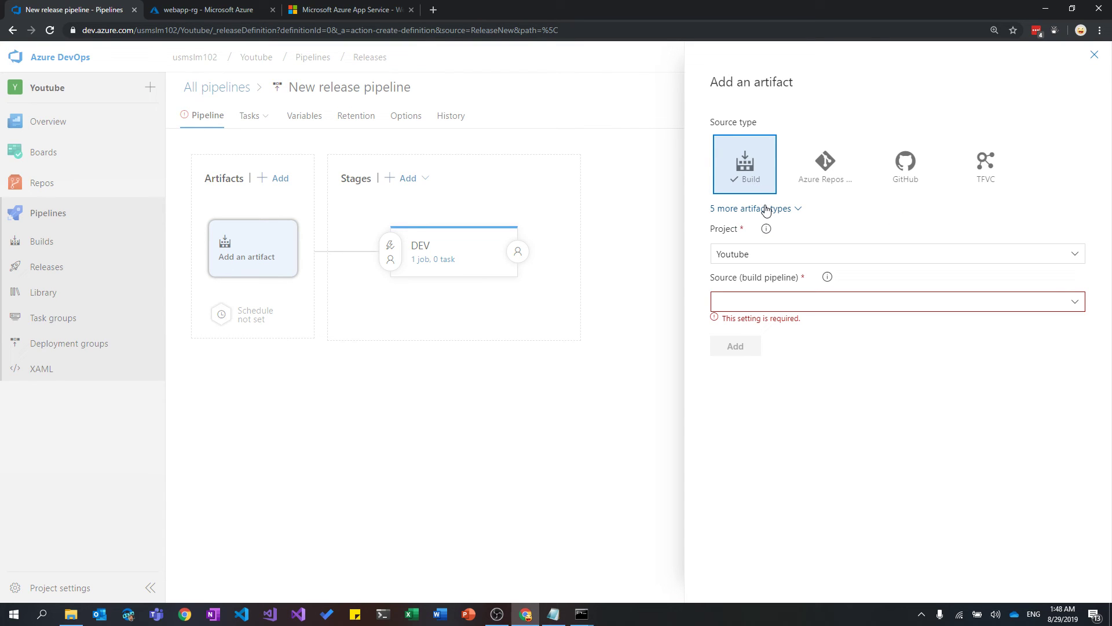
{"action": "left_click", "coordinate": [766, 209]}
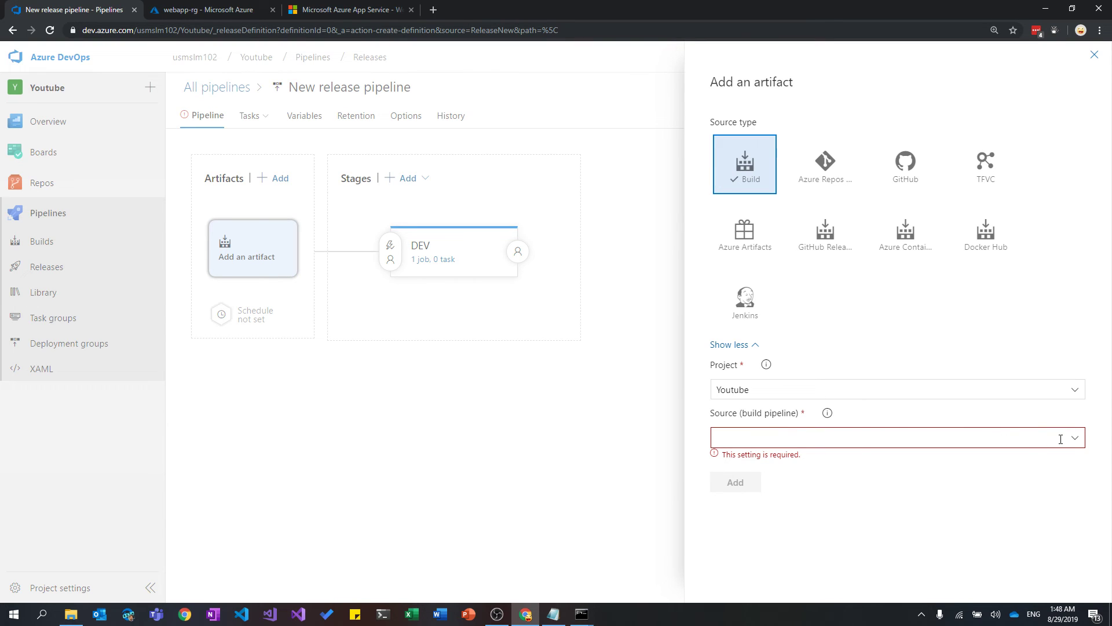
{"action": "left_click", "coordinate": [1076, 437]}
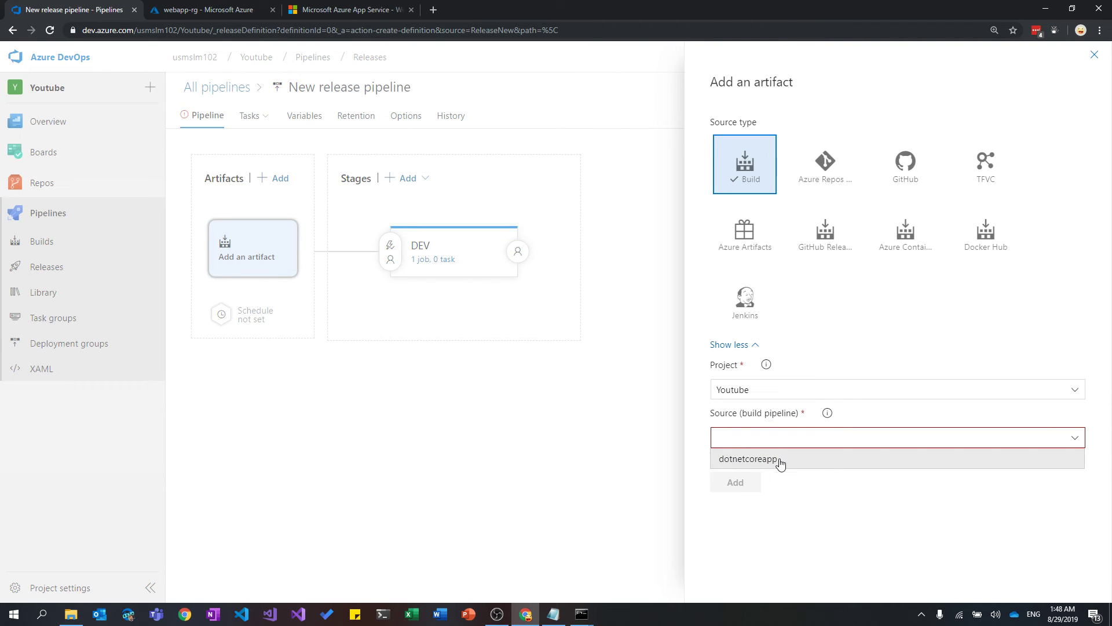
{"action": "left_click", "coordinate": [781, 459]}
{"action": "scroll", "coordinate": [940, 423], "scroll_direction": "down", "scroll_amount": 1}
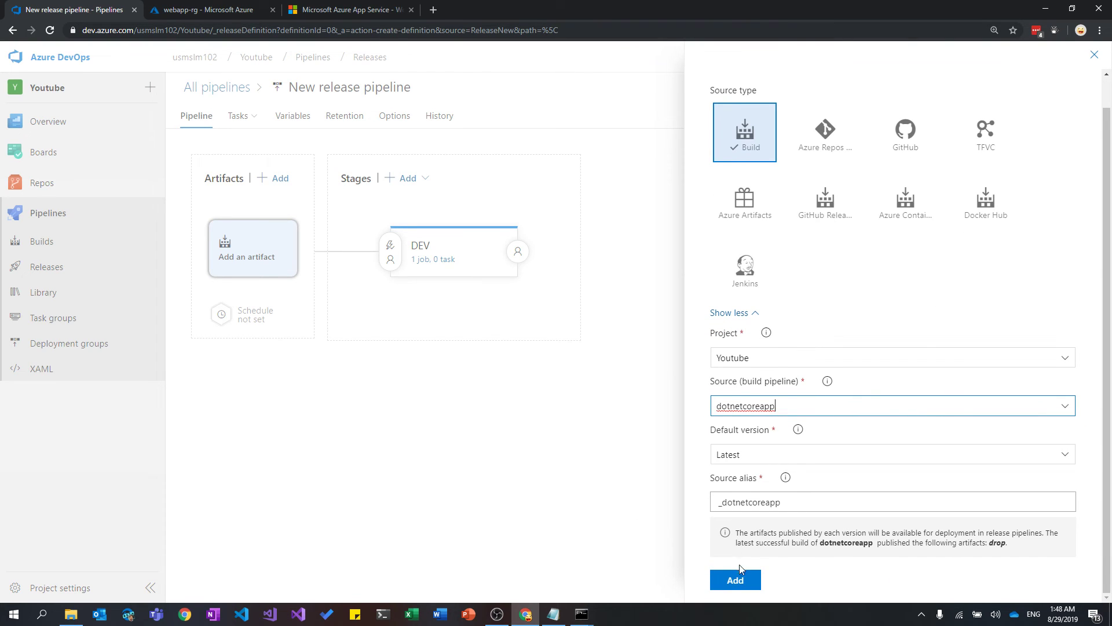
{"action": "left_click", "coordinate": [743, 581]}
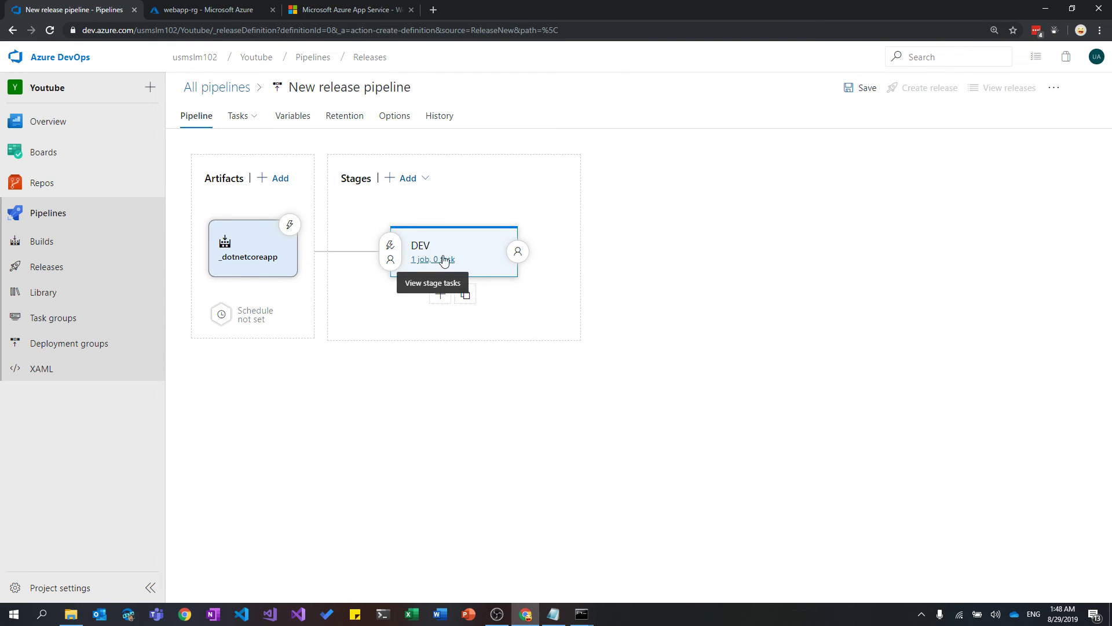
Add an Azure App Service deploy task to the DEV stage's Agent job and show its settings.
{"action": "left_click", "coordinate": [429, 260]}
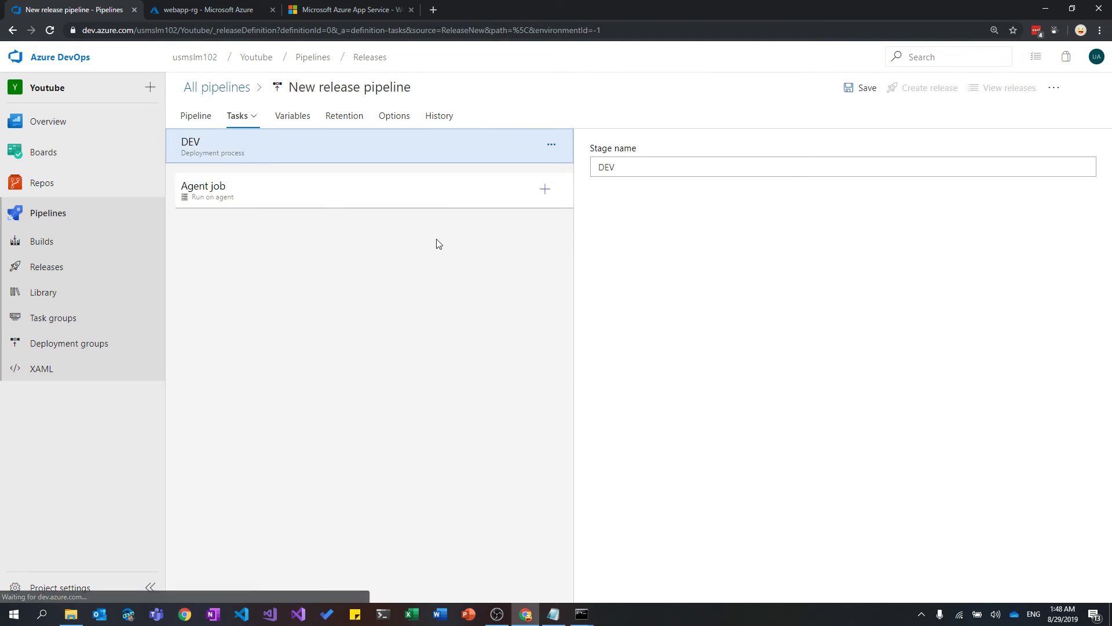
{"action": "left_click", "coordinate": [545, 190]}
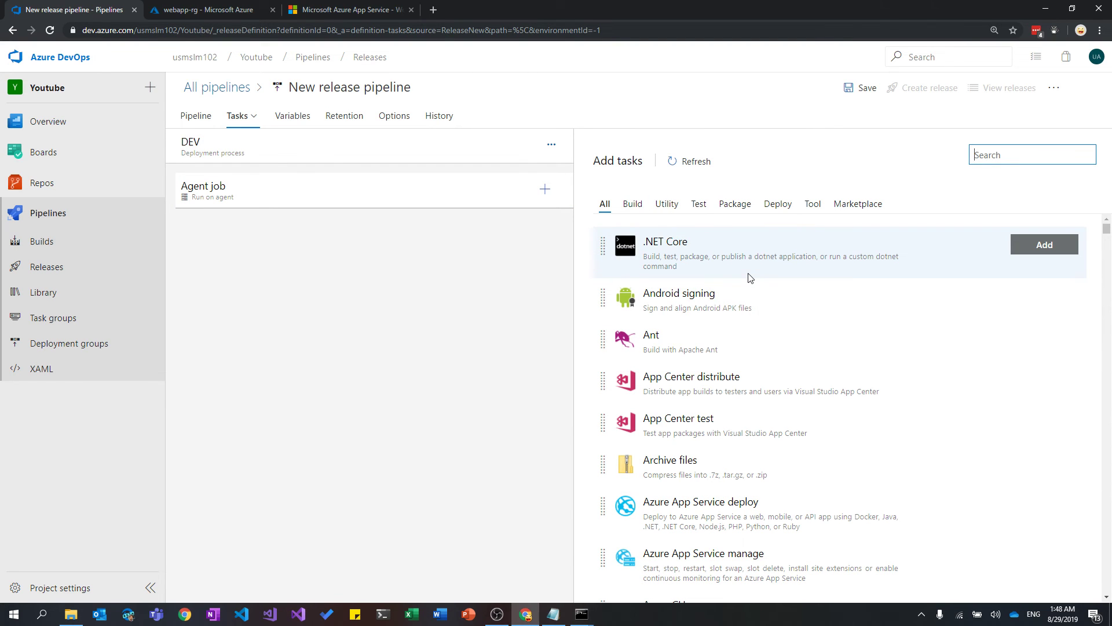
{"action": "scroll", "coordinate": [751, 278], "scroll_direction": "down", "scroll_amount": 5}
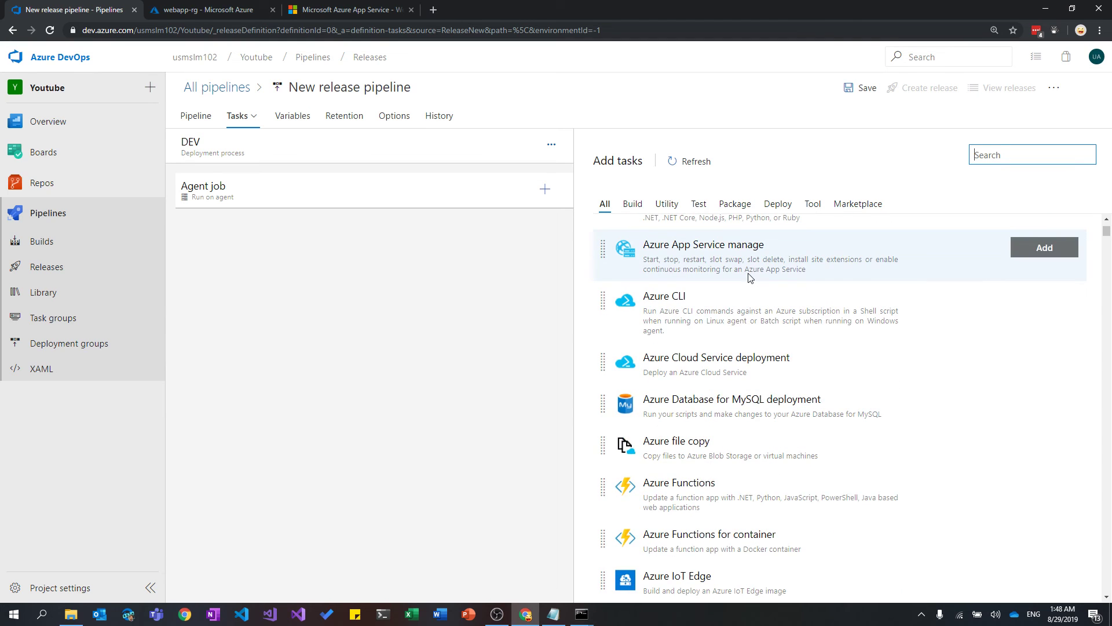
{"action": "scroll", "coordinate": [750, 279], "scroll_direction": "up", "scroll_amount": 5}
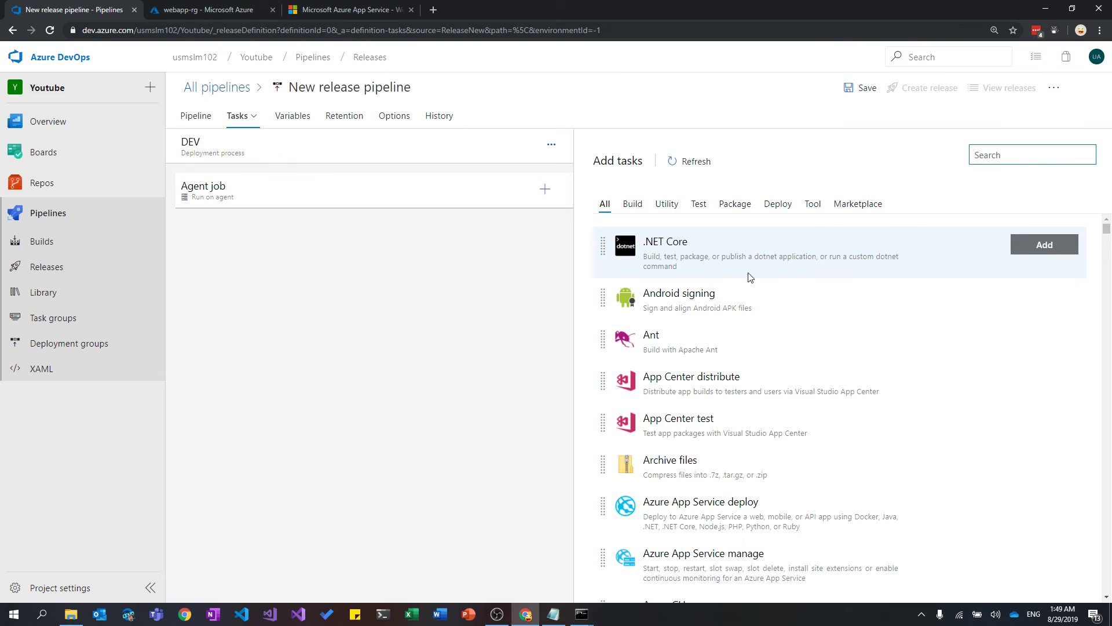
{"action": "scroll", "coordinate": [819, 417], "scroll_direction": "down", "scroll_amount": 1}
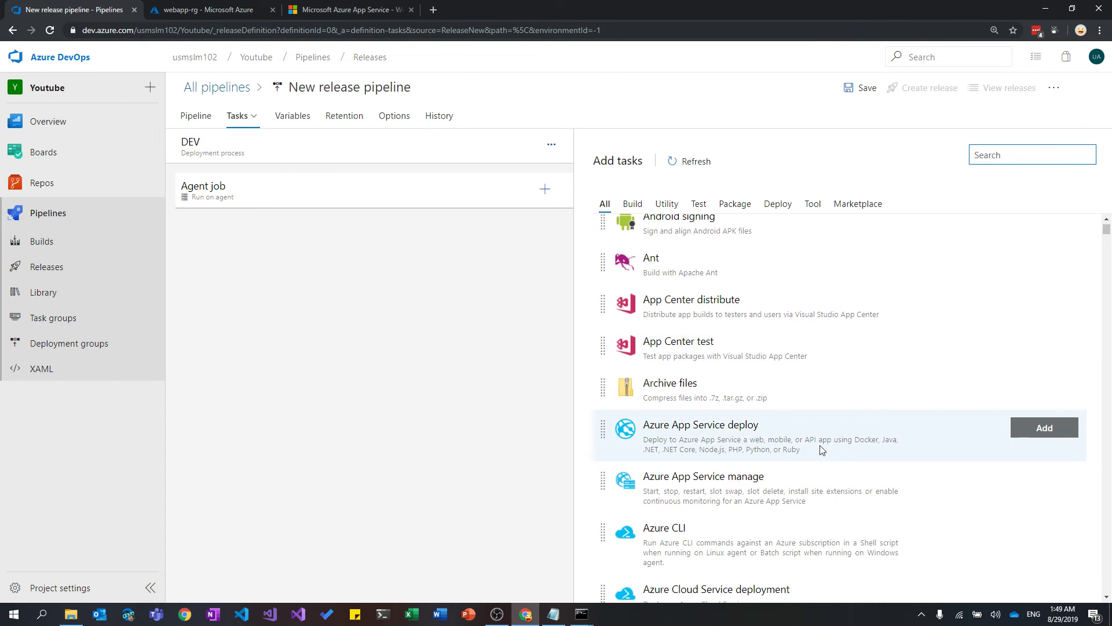
{"action": "left_click", "coordinate": [766, 441]}
{"action": "left_click", "coordinate": [1037, 427]}
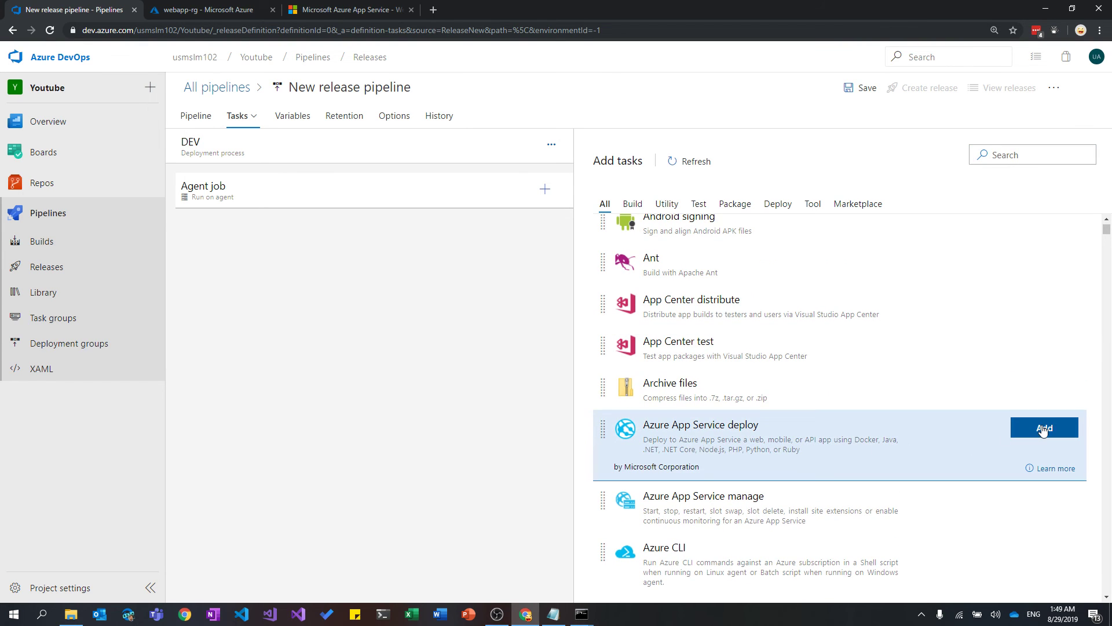
{"action": "left_click", "coordinate": [367, 225]}
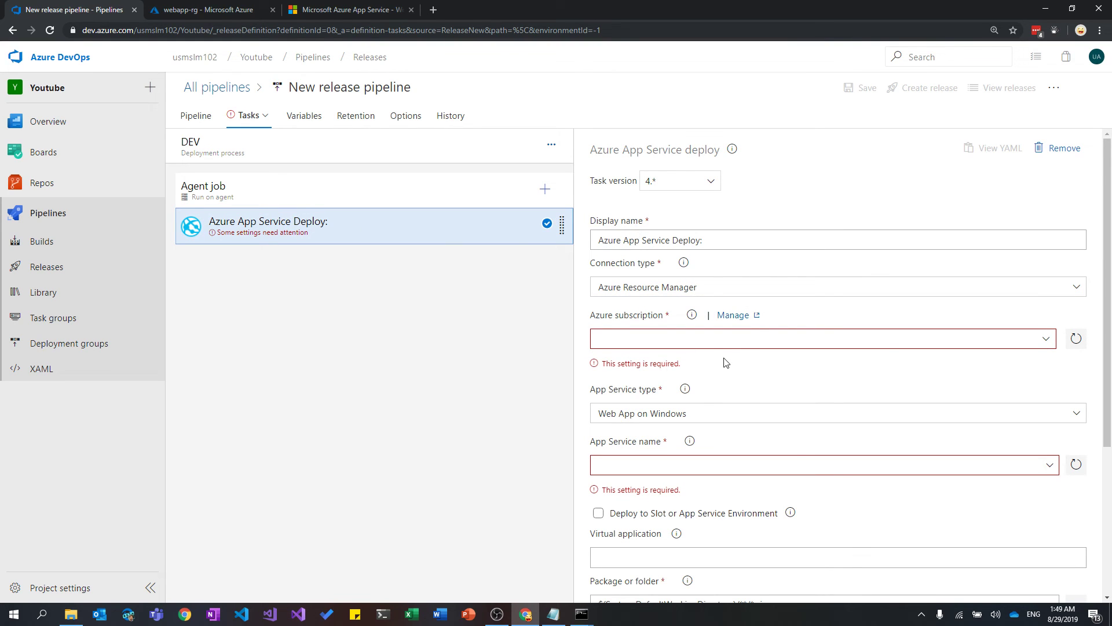
Select the AzureSubscription service connection as the deploy task's Azure subscription.
{"action": "scroll", "coordinate": [726, 348], "scroll_direction": "down", "scroll_amount": 1}
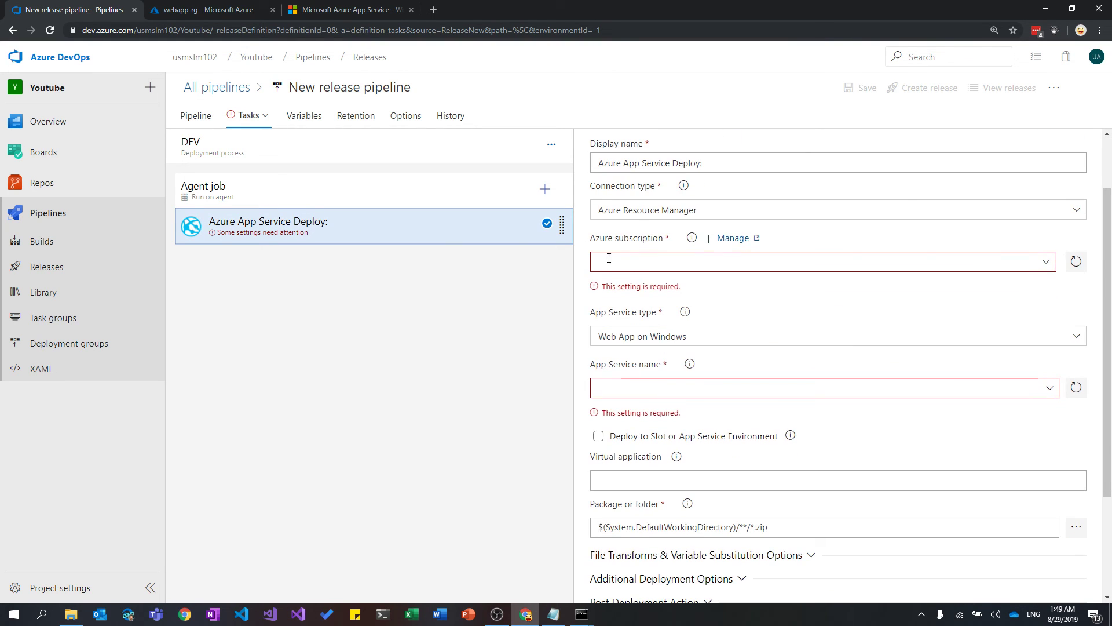
{"action": "left_click", "coordinate": [1047, 266]}
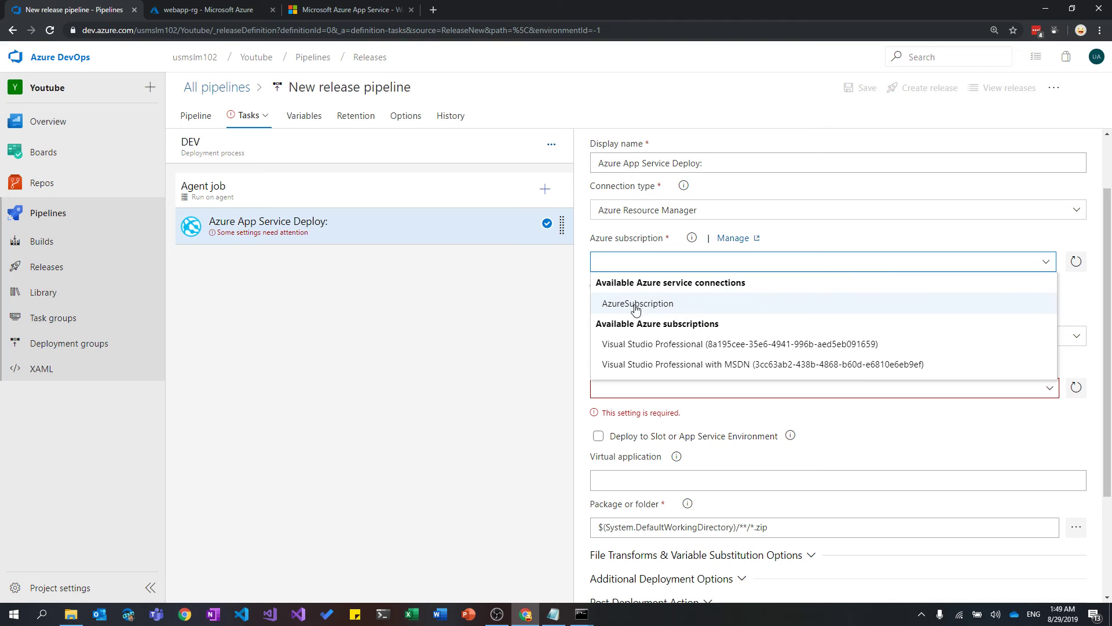
{"action": "left_click", "coordinate": [687, 304]}
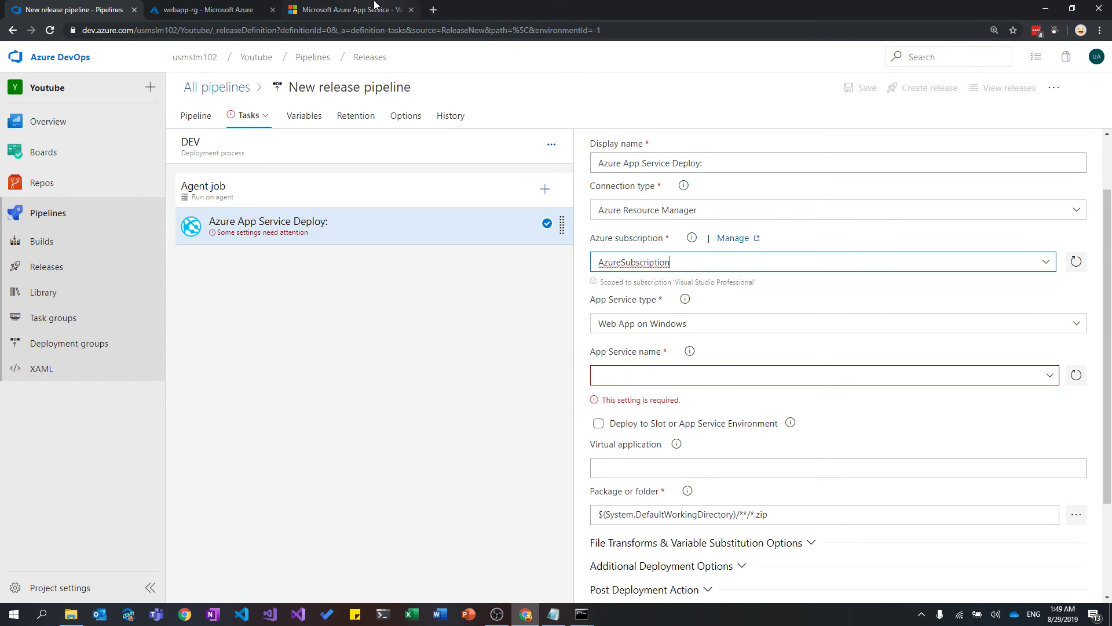
{"action": "left_click", "coordinate": [206, 10]}
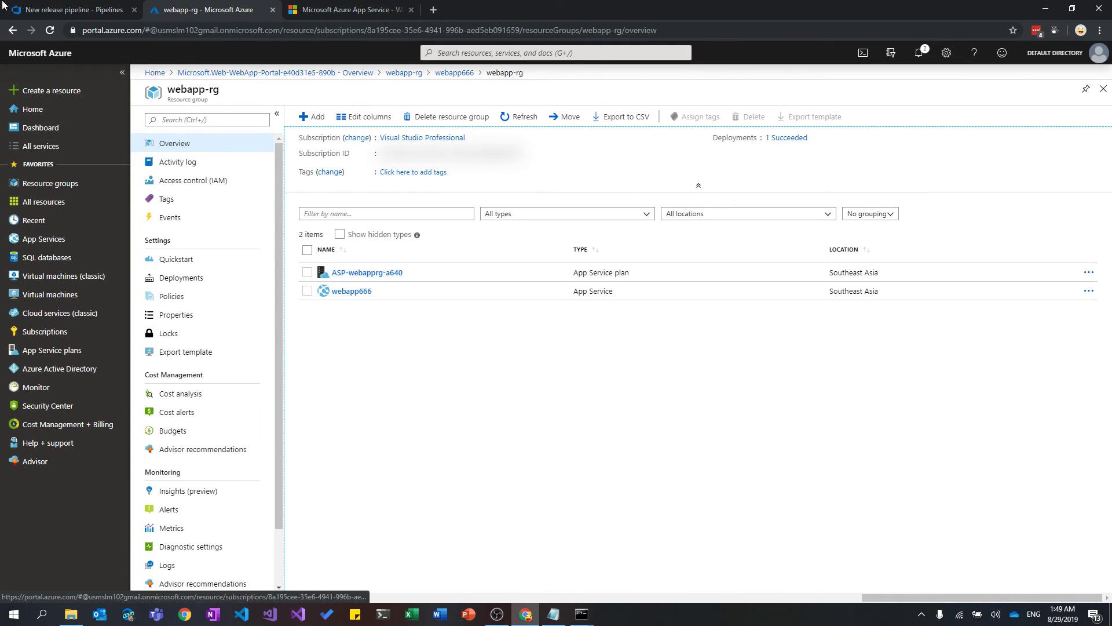
{"action": "left_click", "coordinate": [74, 10]}
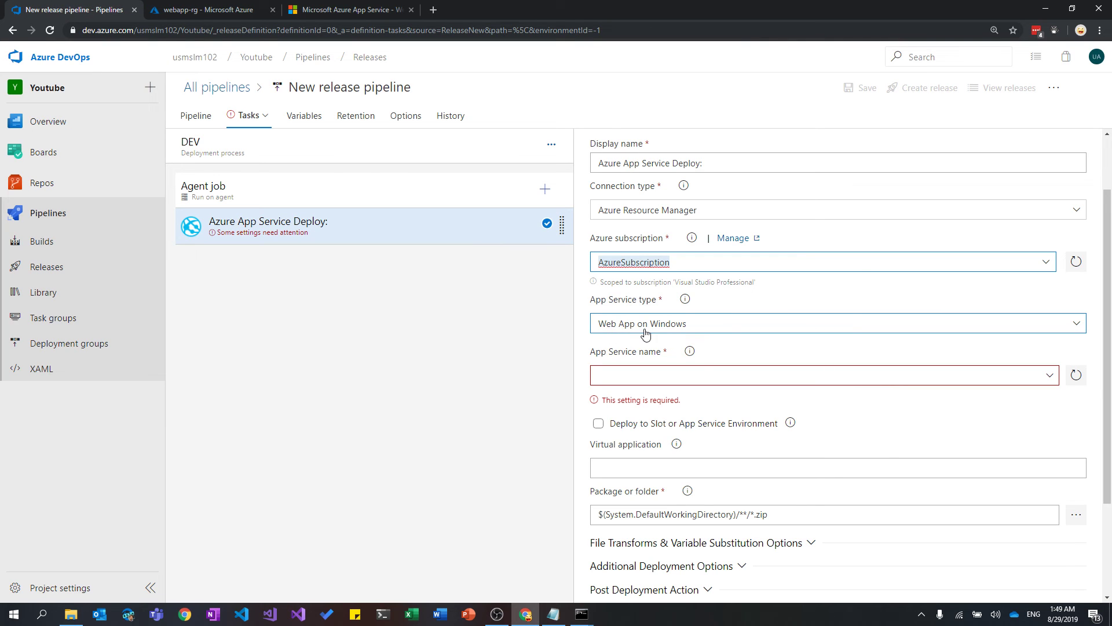
Copy webapp666 from the Azure portal and paste it as the App Service name.
{"action": "left_click", "coordinate": [672, 380]}
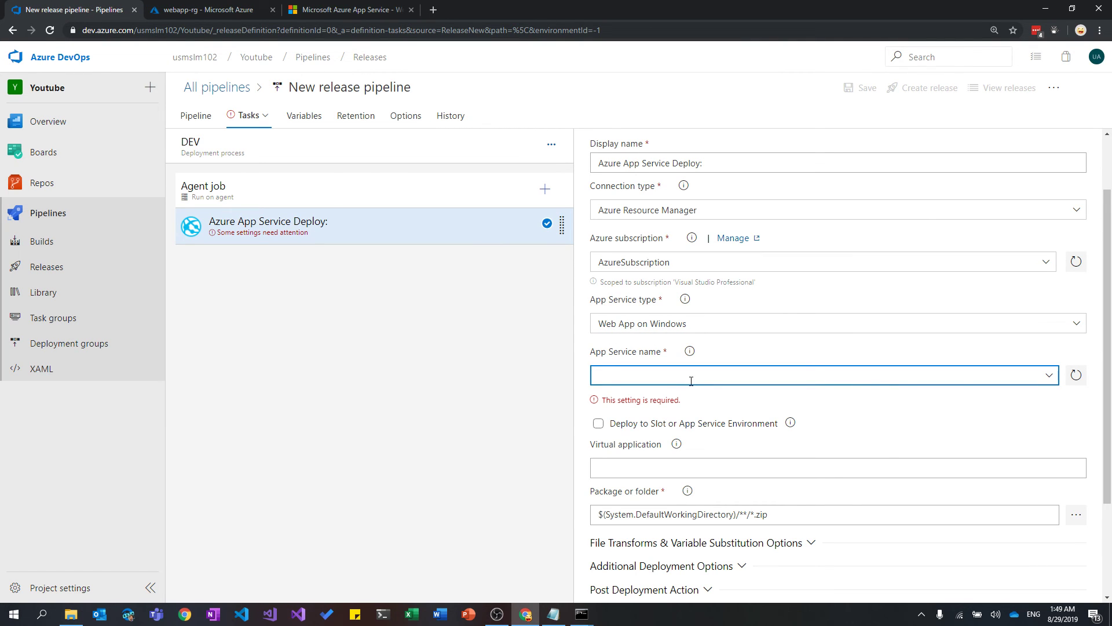
{"action": "left_click", "coordinate": [203, 10]}
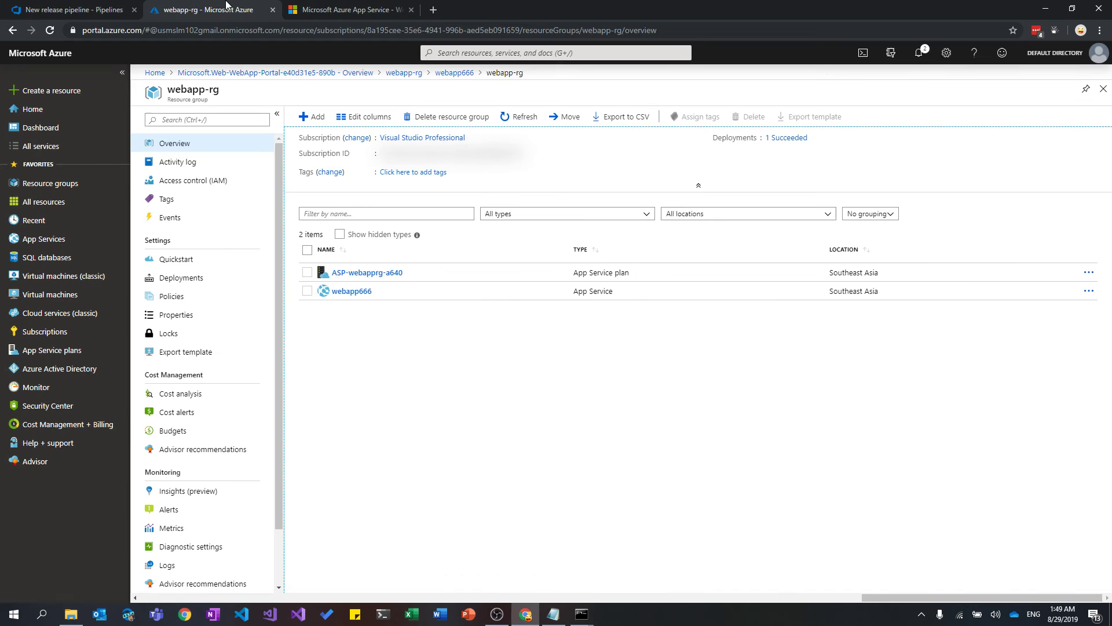
{"action": "double_click", "coordinate": [400, 293]}
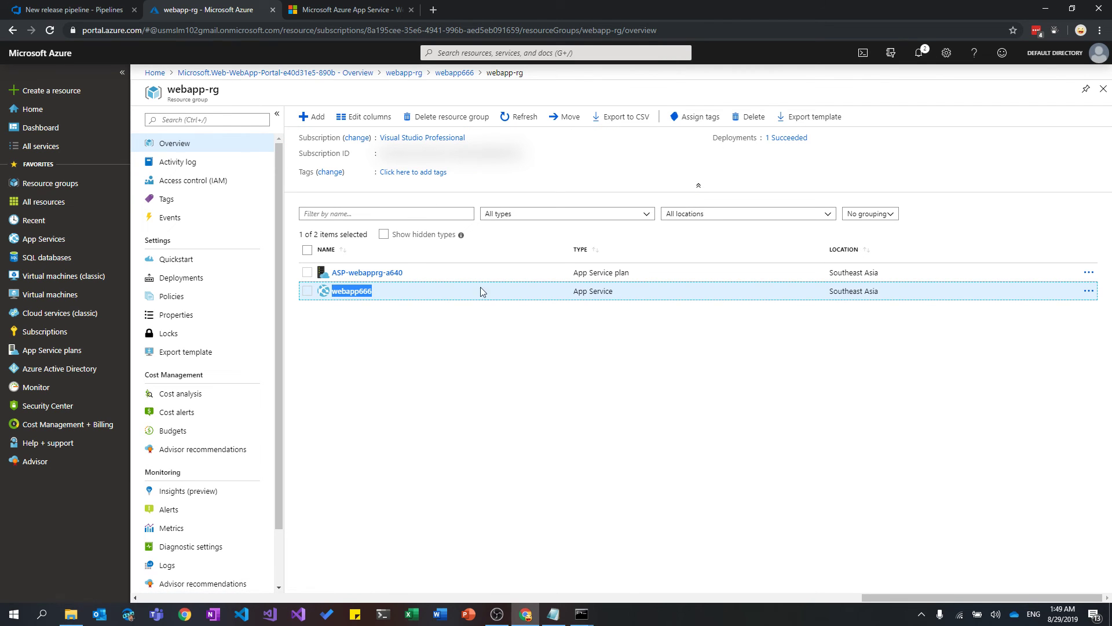
{"action": "key", "text": "ctrl+c"}
{"action": "left_click", "coordinate": [74, 10]}
{"action": "key", "text": "ctrl+v"}
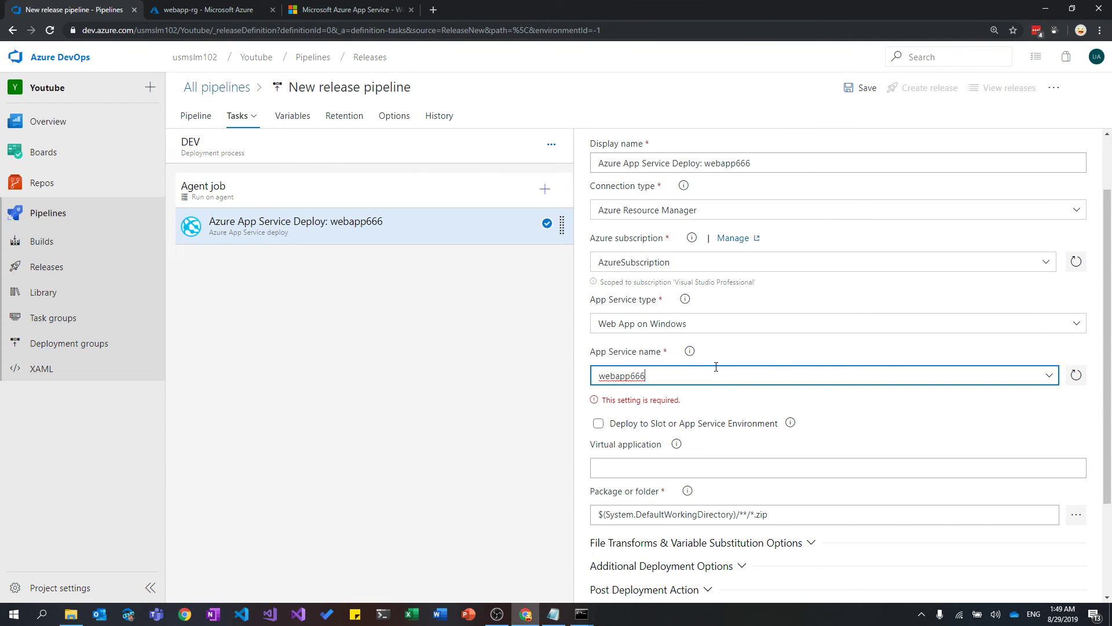
{"action": "scroll", "coordinate": [742, 368], "scroll_direction": "down", "scroll_amount": 2}
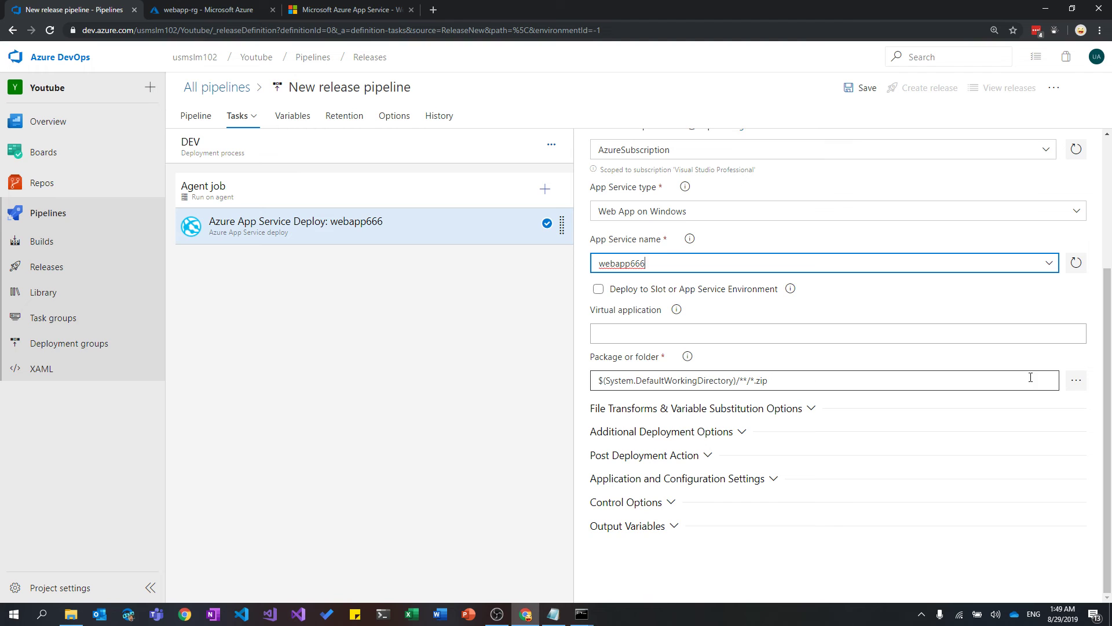
{"action": "left_click", "coordinate": [1077, 385]}
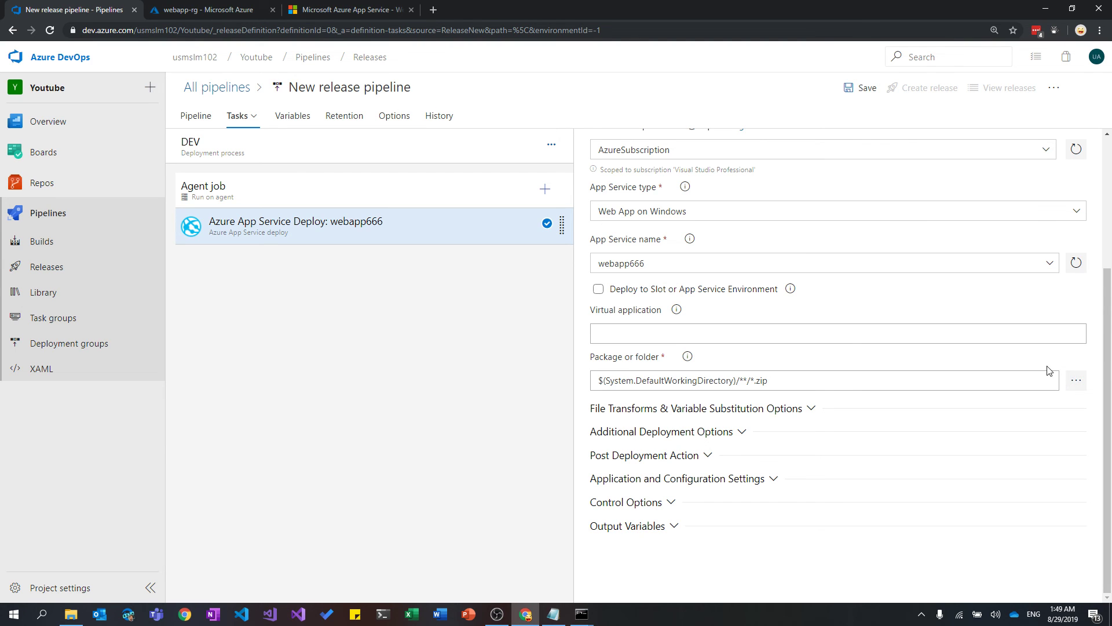
Set the package path to _dotnetcoreapp/drop/web/s.zip from the linked artifact.
{"action": "left_click", "coordinate": [1077, 383]}
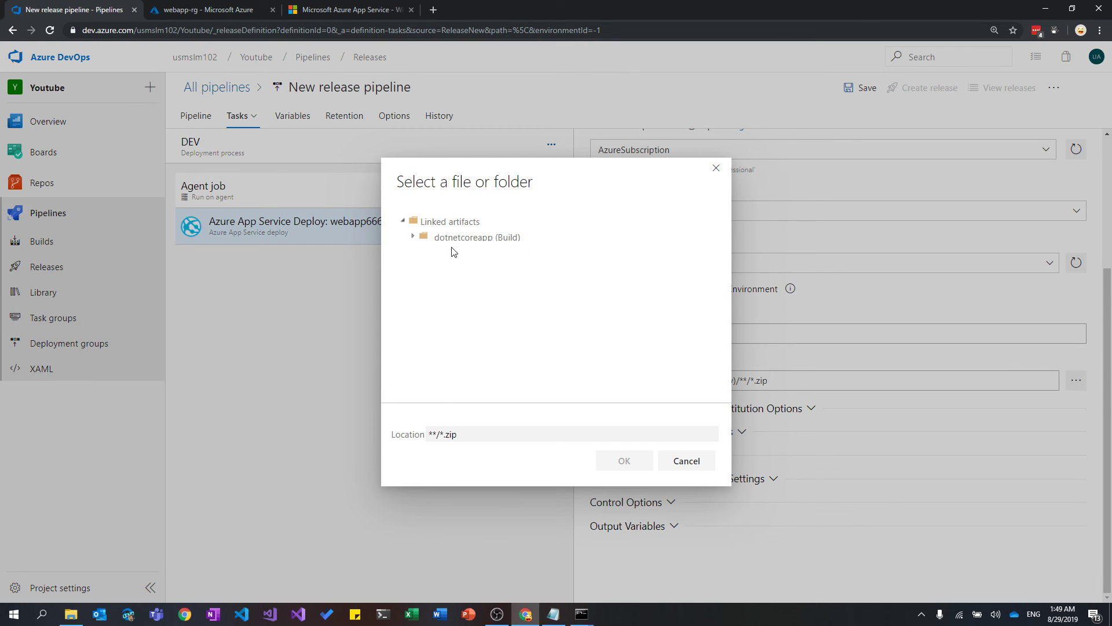
{"action": "left_click", "coordinate": [413, 237]}
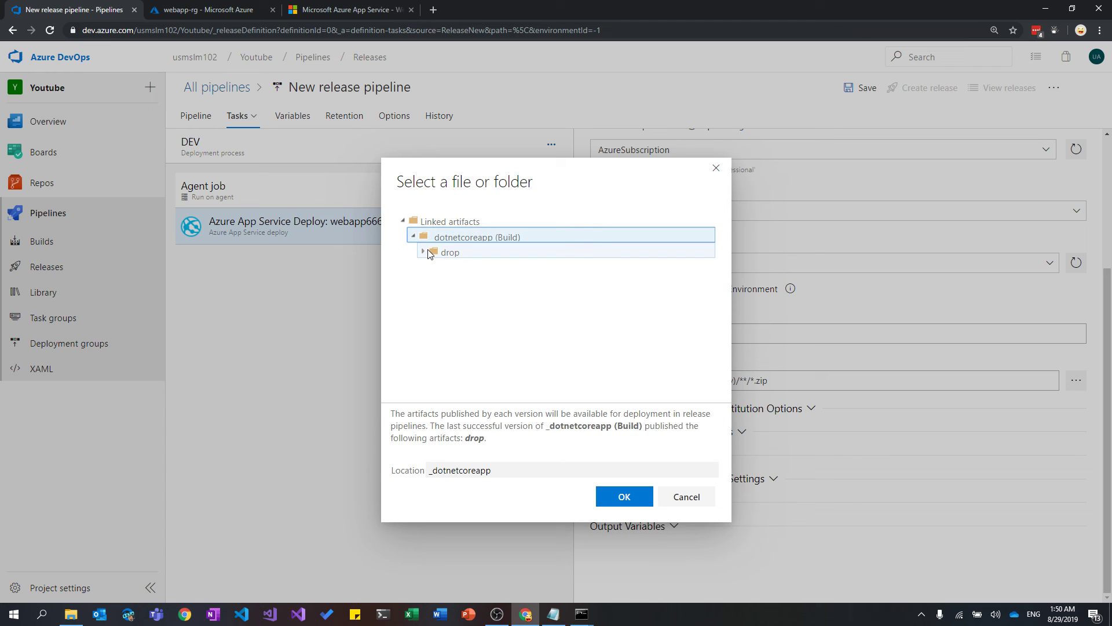
{"action": "left_click", "coordinate": [424, 250]}
{"action": "left_click", "coordinate": [435, 266]}
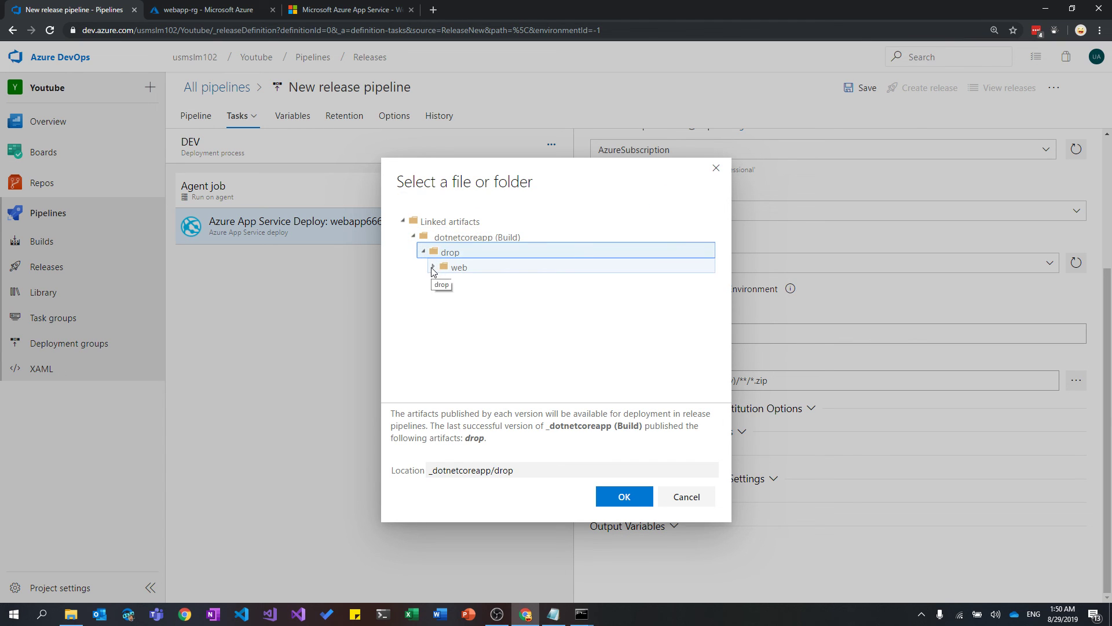
{"action": "left_click", "coordinate": [462, 284]}
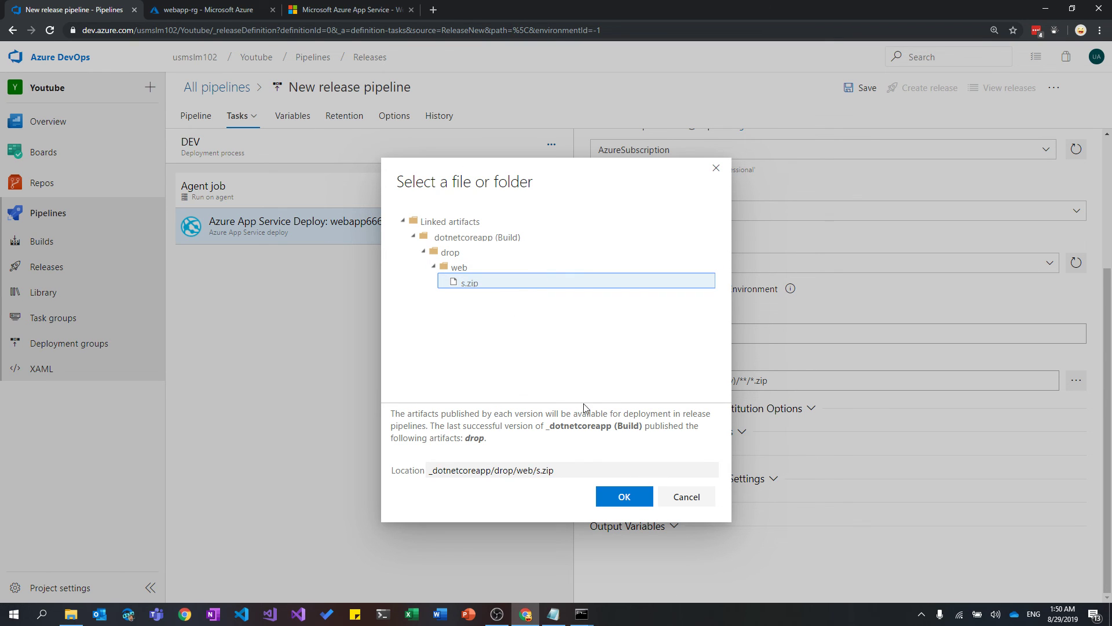
{"action": "left_click", "coordinate": [624, 497]}
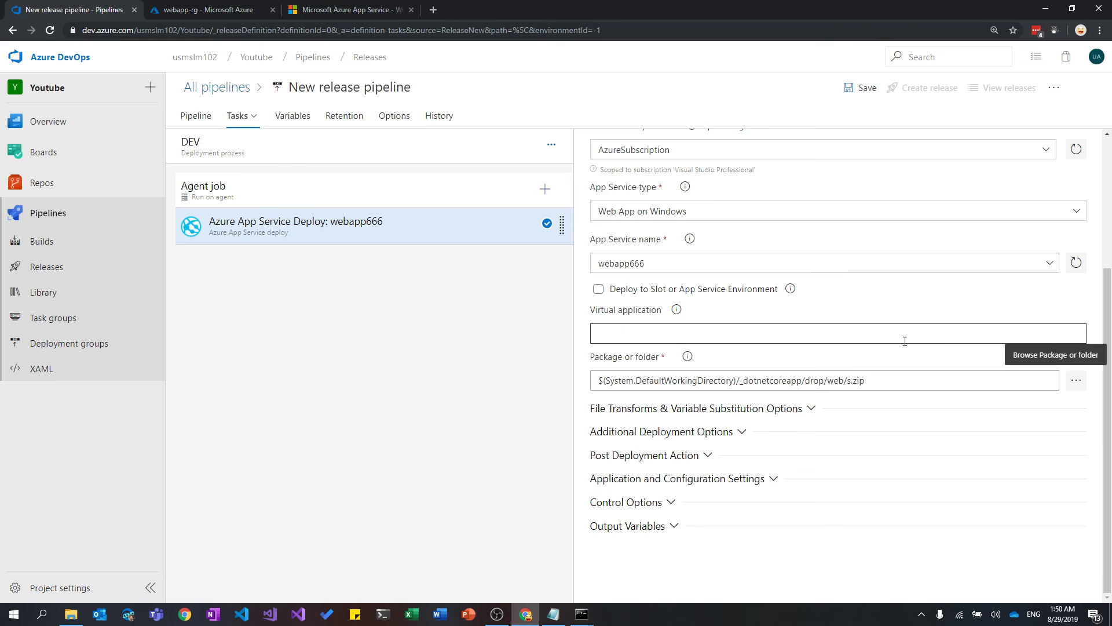
{"action": "scroll", "coordinate": [911, 348], "scroll_direction": "up", "scroll_amount": 3}
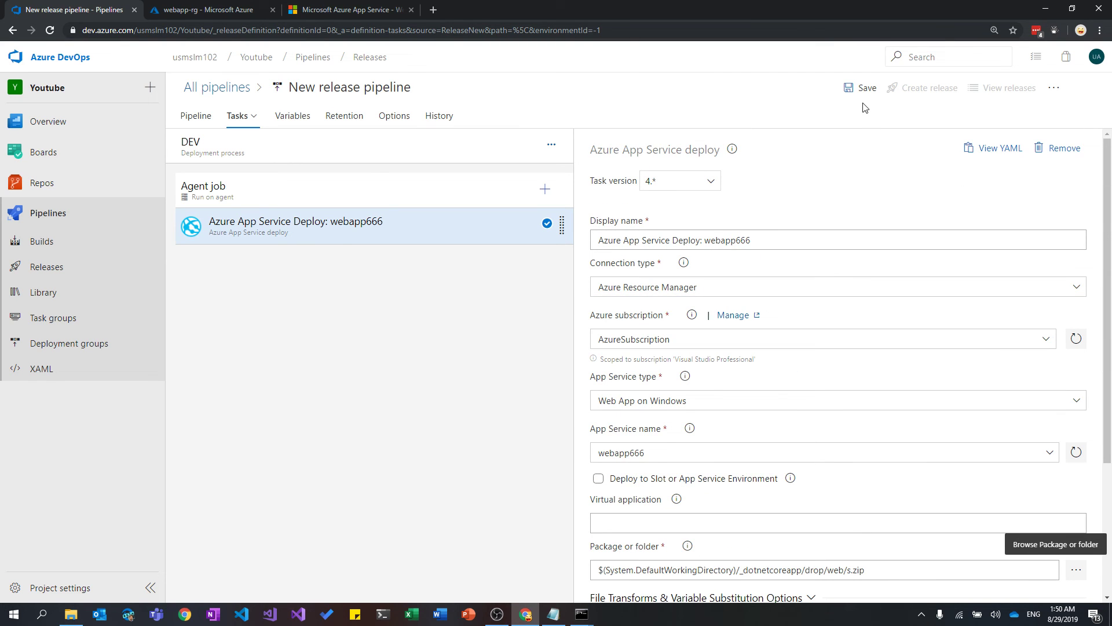
{"action": "scroll", "coordinate": [897, 281], "scroll_direction": "down", "scroll_amount": 3}
{"action": "scroll", "coordinate": [901, 288], "scroll_direction": "up", "scroll_amount": 3}
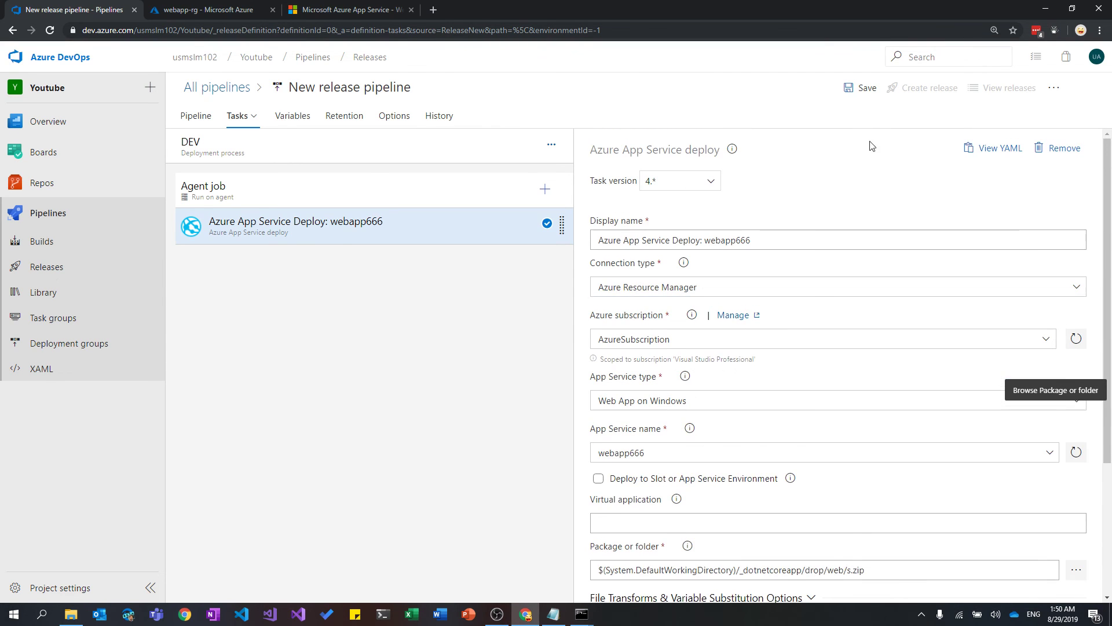
Save the release pipeline, rename it dotnetcoreapp-cd, and save it again.
{"action": "left_click", "coordinate": [859, 88]}
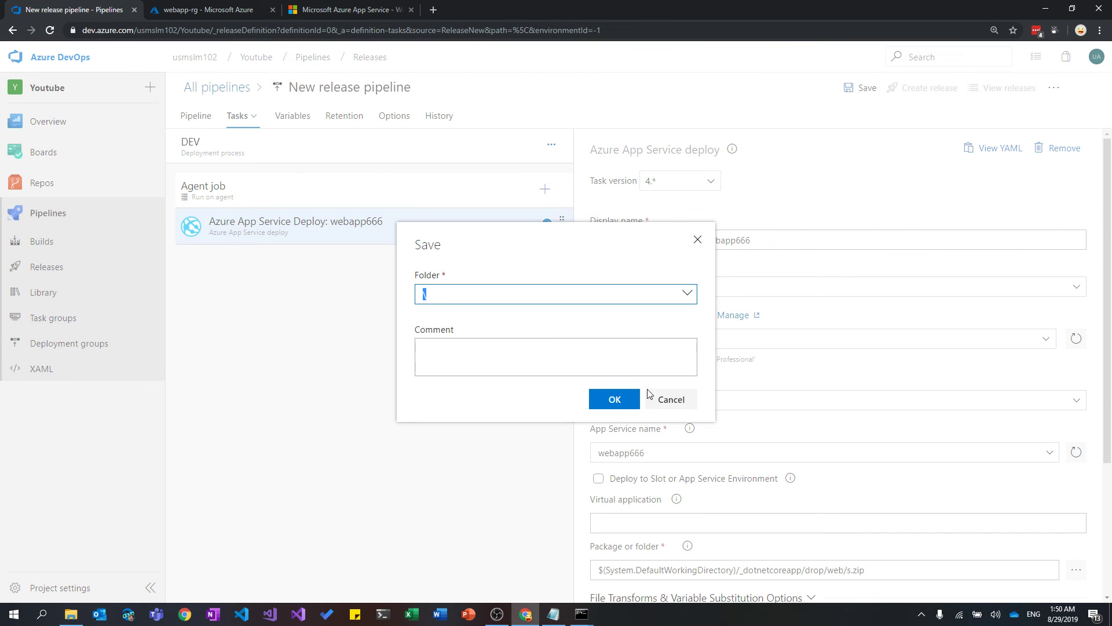
{"action": "left_click", "coordinate": [631, 399]}
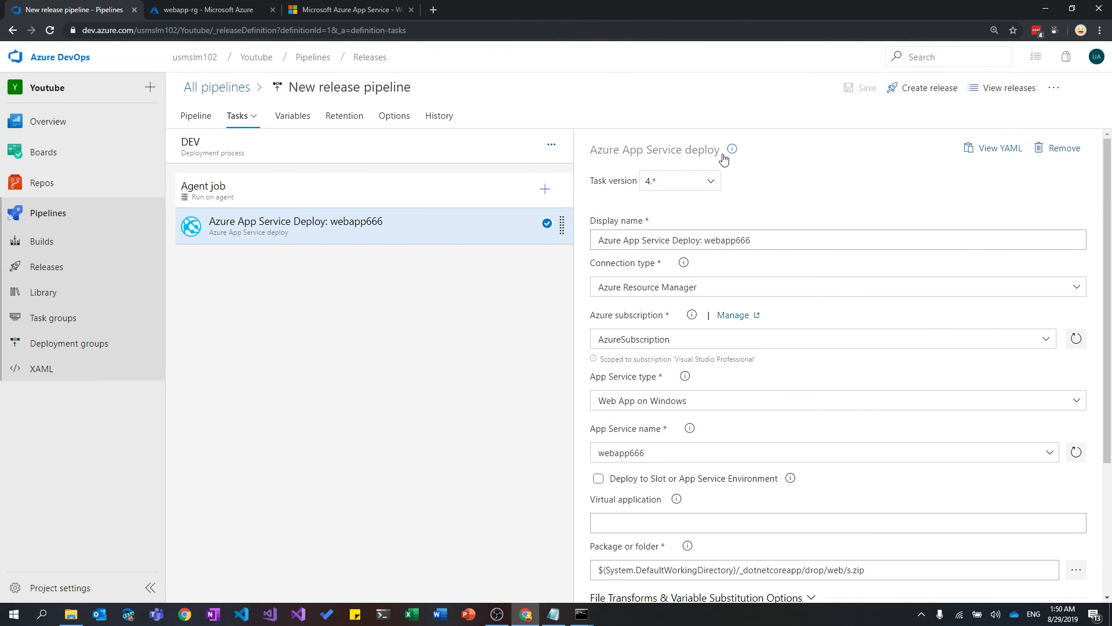
{"action": "left_click", "coordinate": [404, 85]}
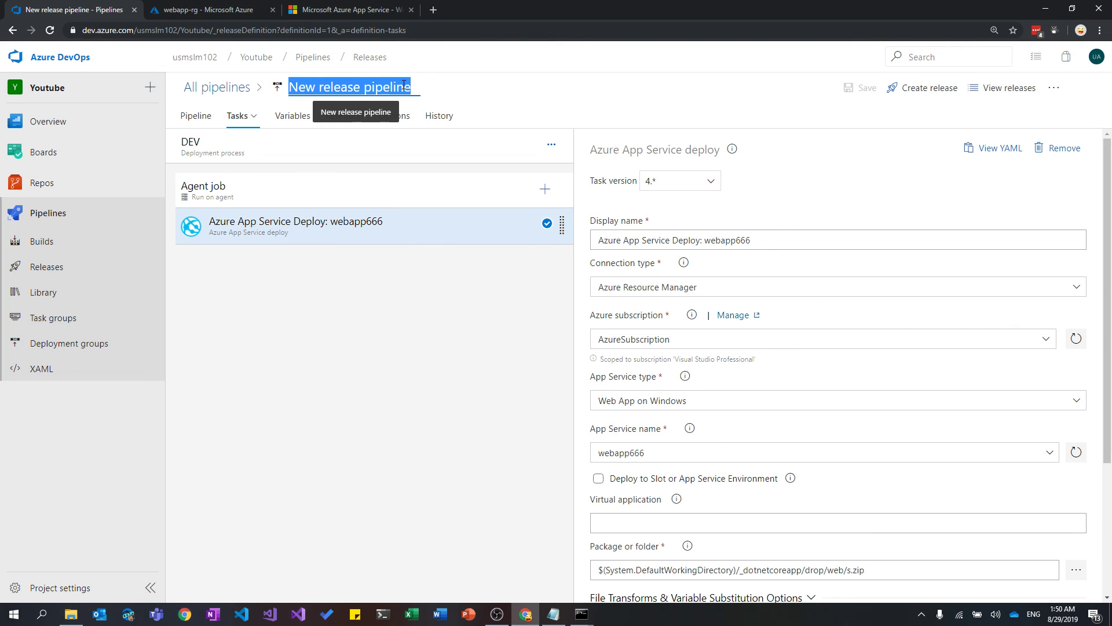
{"action": "type", "text": "dotnetcoreapp"}
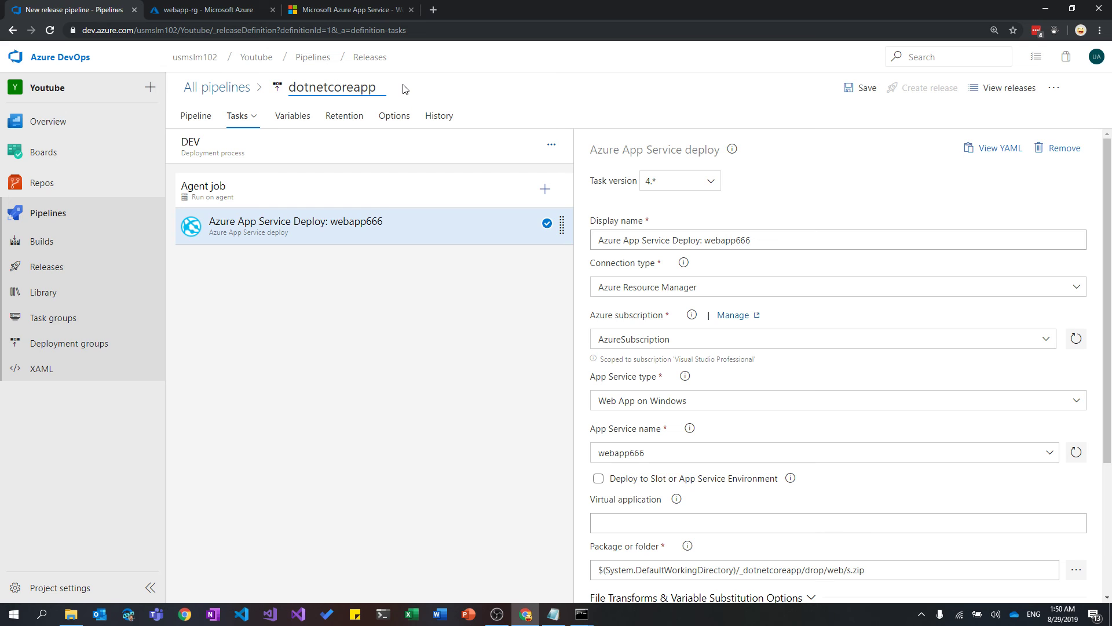
{"action": "type", "text": "-cd"}
{"action": "left_click", "coordinate": [861, 88]}
{"action": "left_click", "coordinate": [617, 374]}
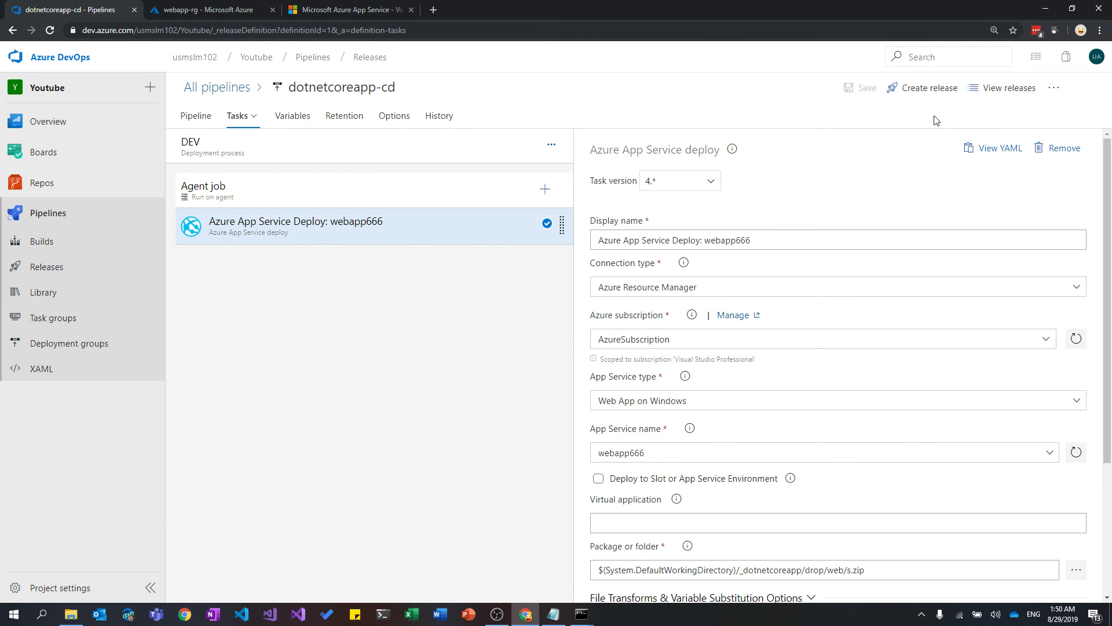
Reload the webapp666 site in the portal tabs to check its current state.
{"action": "left_click", "coordinate": [243, 9]}
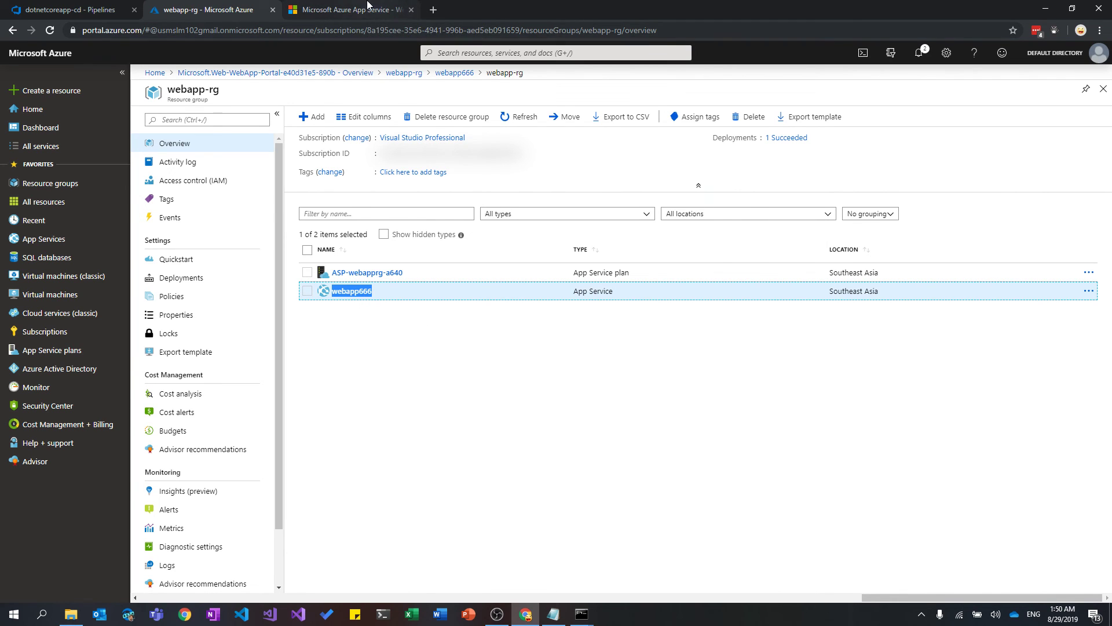
{"action": "left_click", "coordinate": [348, 9]}
{"action": "left_click", "coordinate": [50, 31]}
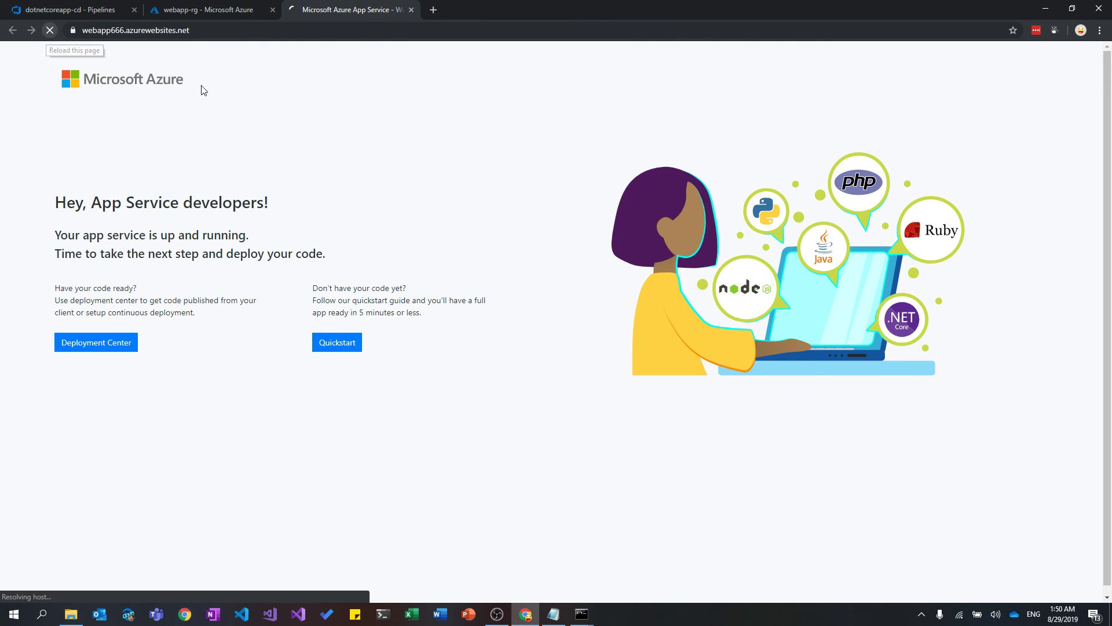
{"action": "left_click", "coordinate": [47, 8]}
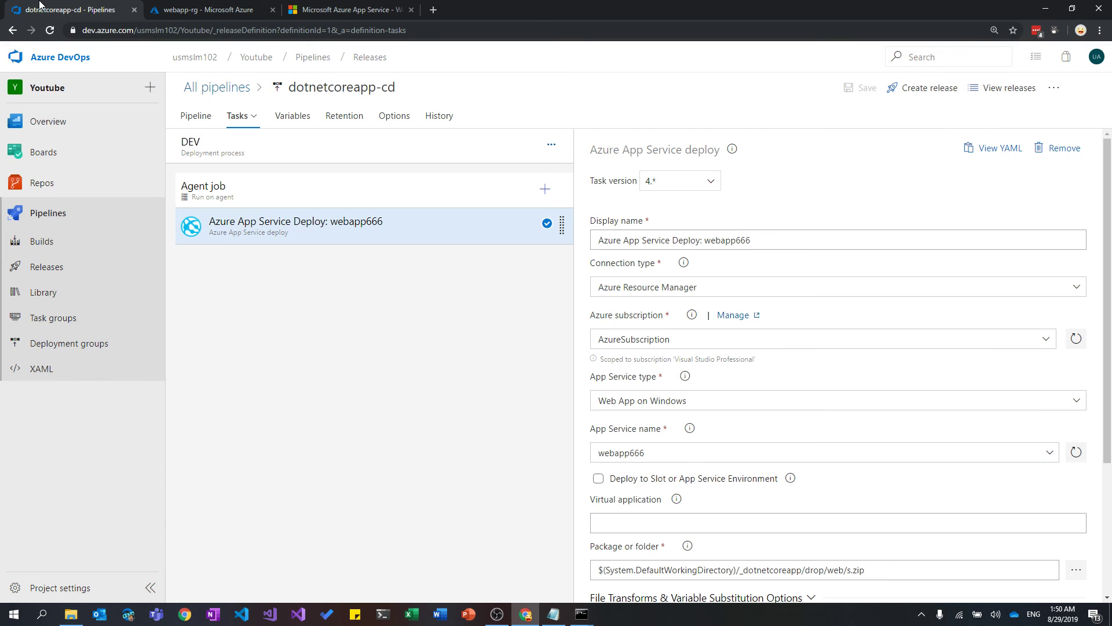
Create a release using artifact build version 20190828.2.
{"action": "left_click", "coordinate": [944, 90]}
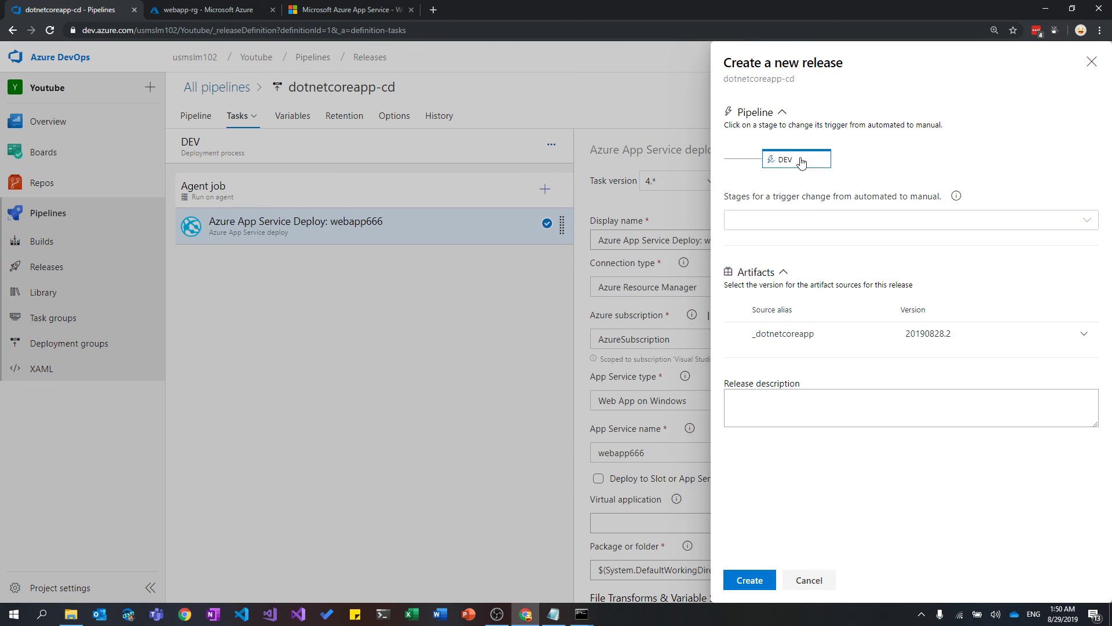
{"action": "left_click", "coordinate": [1084, 334]}
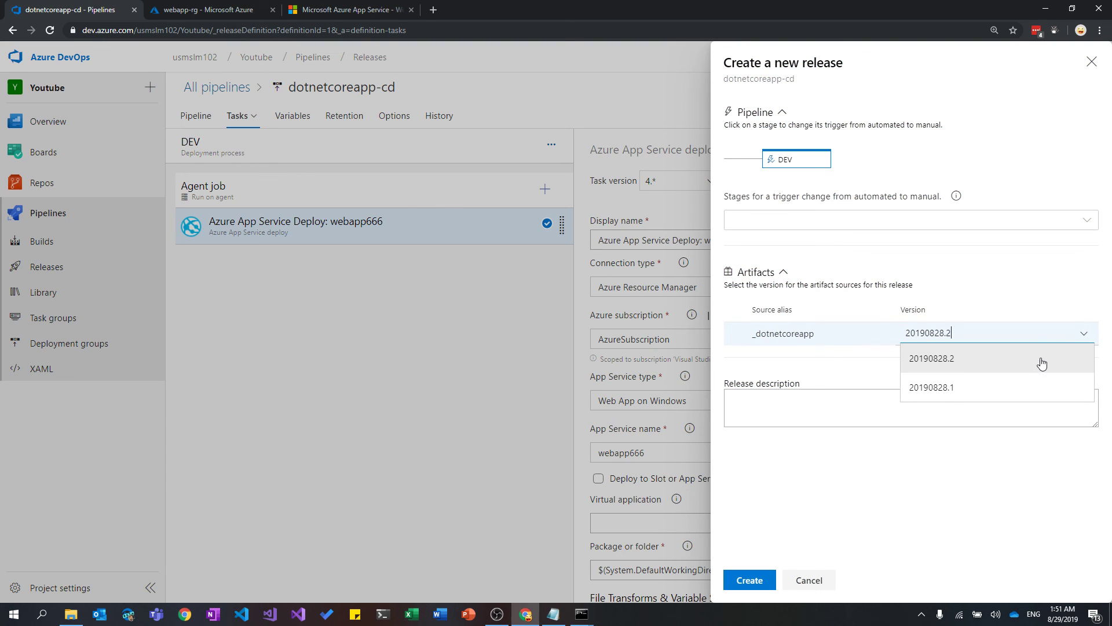
{"action": "left_click", "coordinate": [959, 366]}
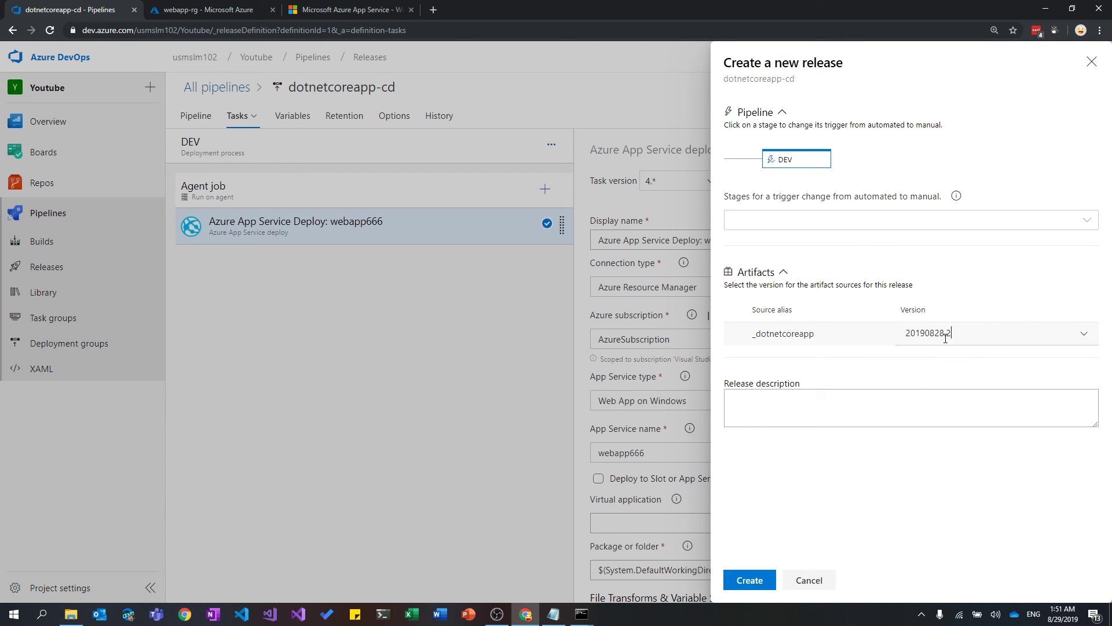
{"action": "left_click", "coordinate": [760, 582]}
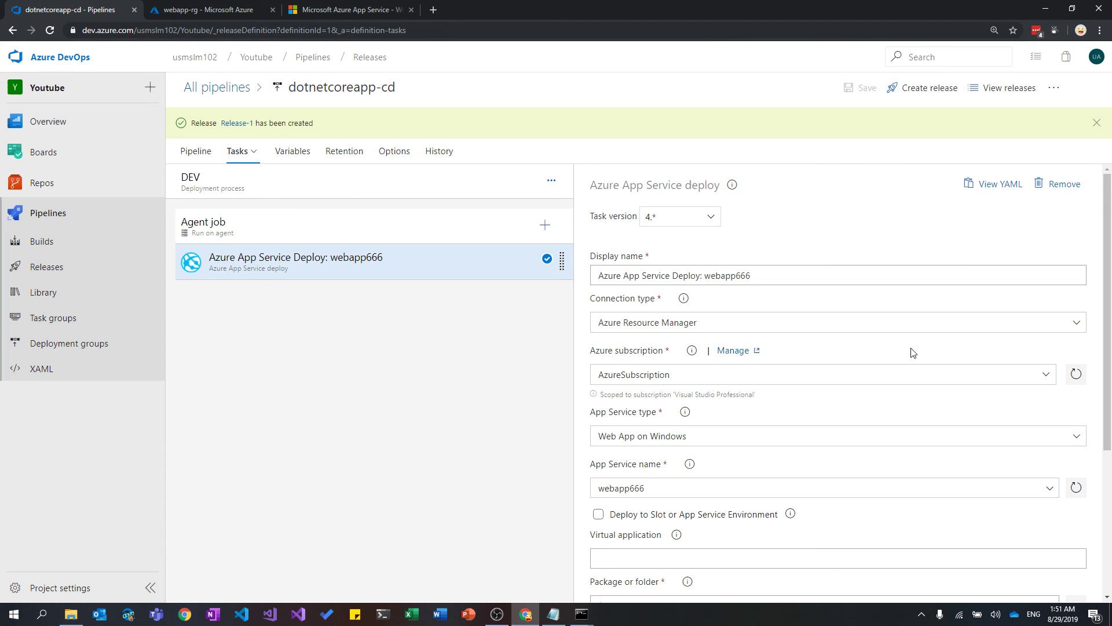
Open Release-1 and view its DEV stage deployment logs.
{"action": "left_click", "coordinate": [236, 129]}
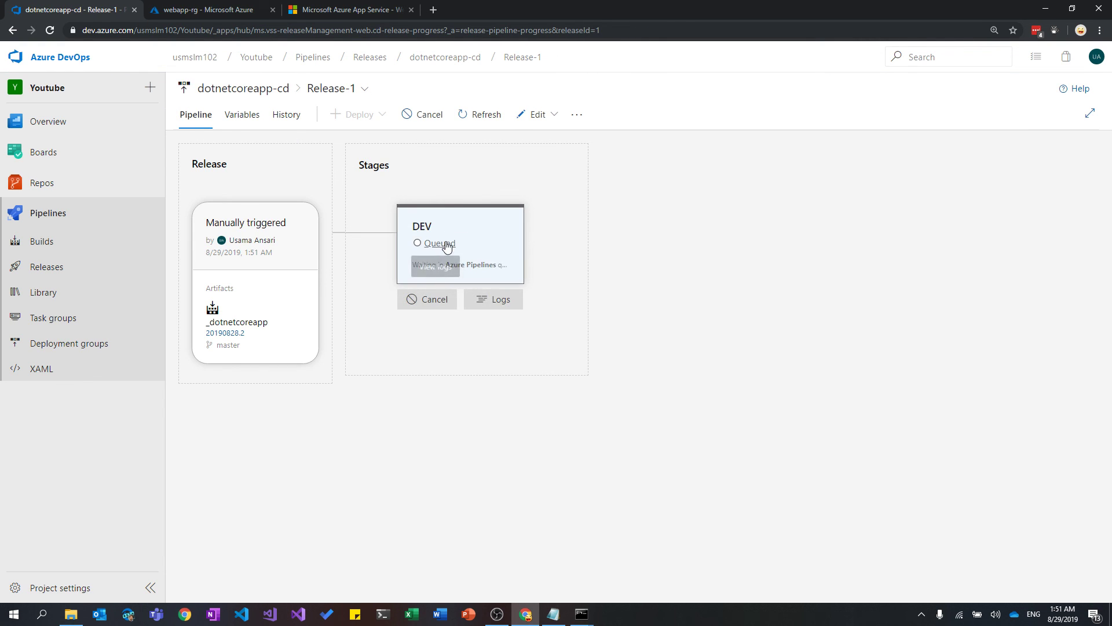
{"action": "left_click", "coordinate": [447, 247]}
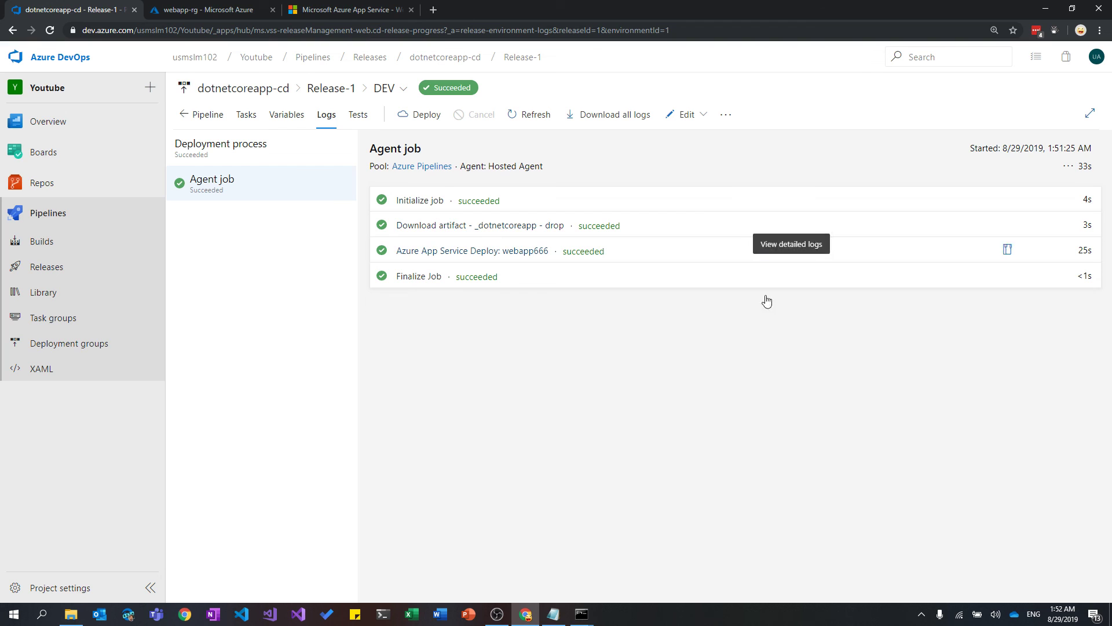
Open webapp666 from webapp-rg, reload its site to show the Welcome page, then view dotnetcoreapp builds.
{"action": "left_click", "coordinate": [328, 6]}
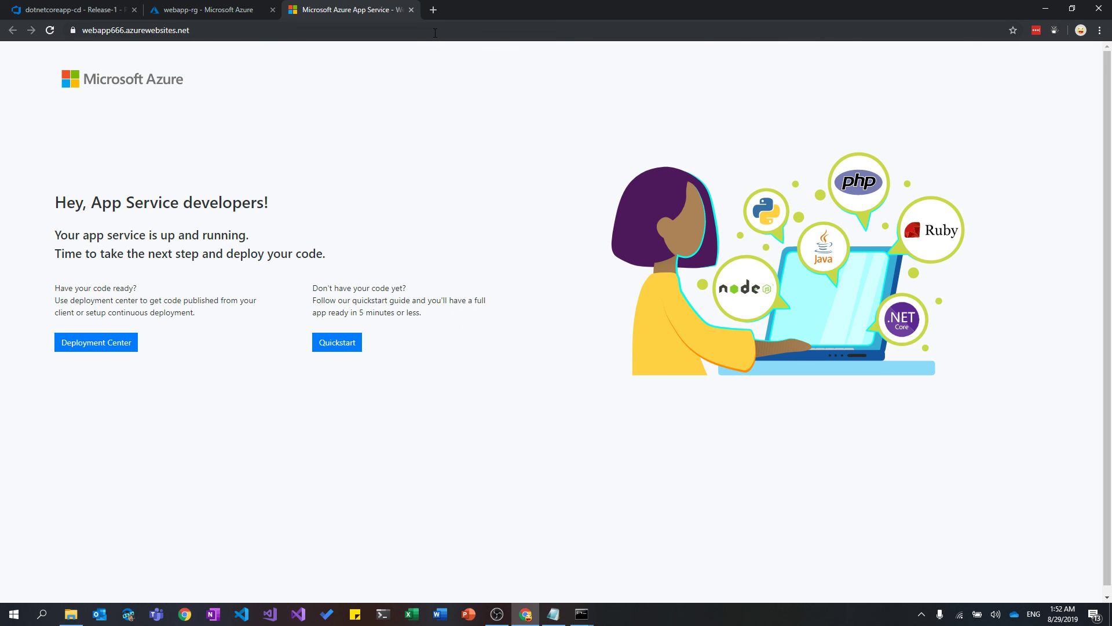
{"action": "left_click", "coordinate": [238, 10]}
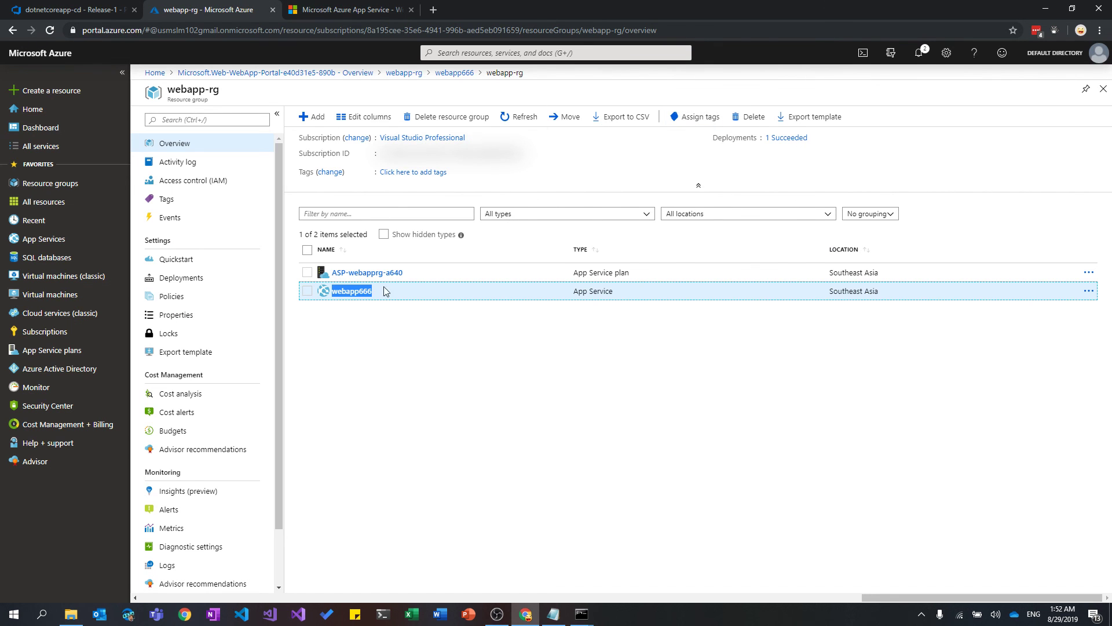
{"action": "left_click", "coordinate": [366, 291]}
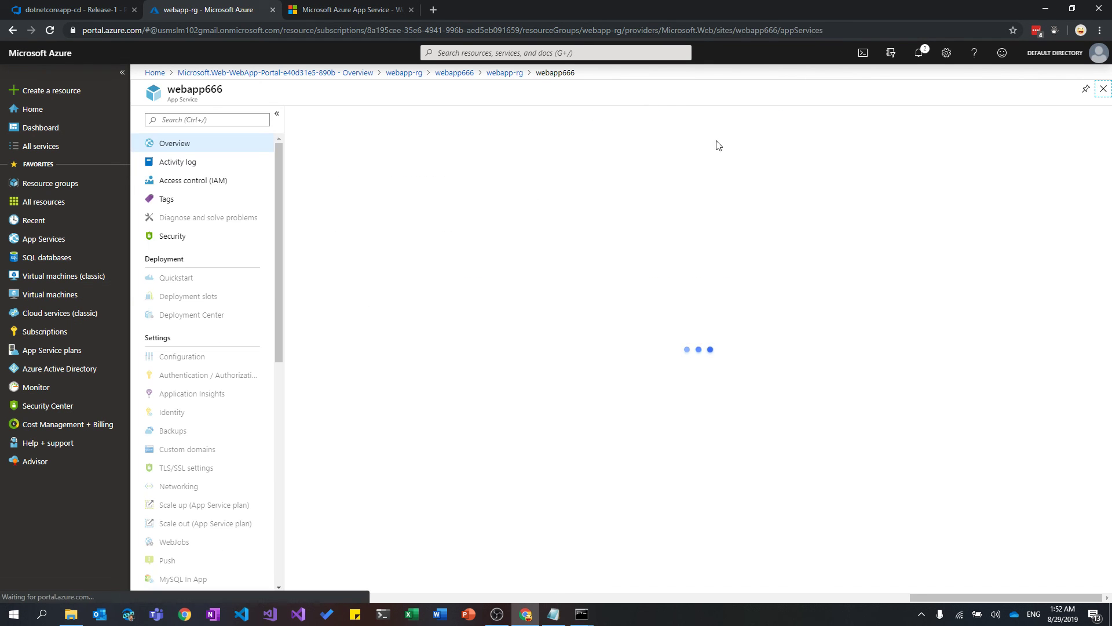
{"action": "left_click", "coordinate": [361, 9]}
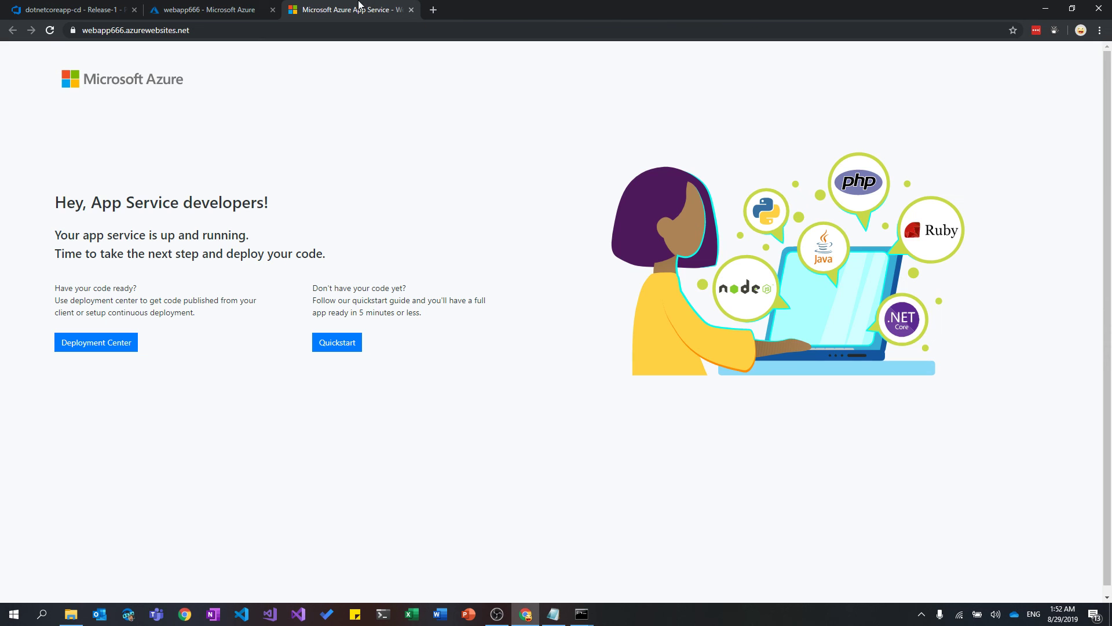
{"action": "left_click", "coordinate": [50, 30]}
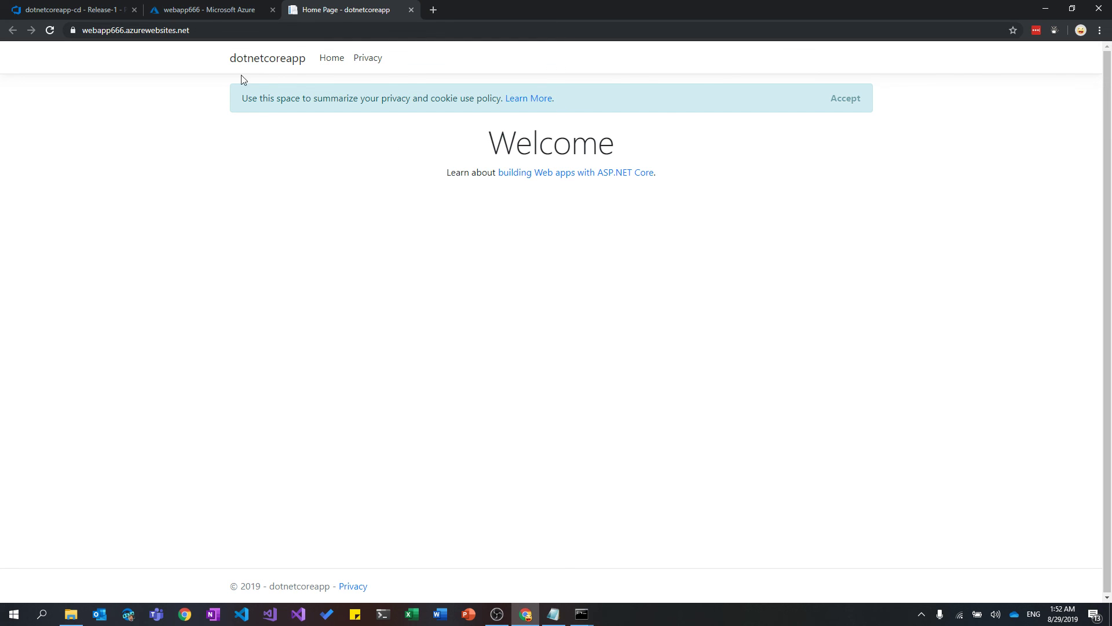
{"action": "left_click", "coordinate": [76, 10]}
{"action": "left_click", "coordinate": [81, 250]}
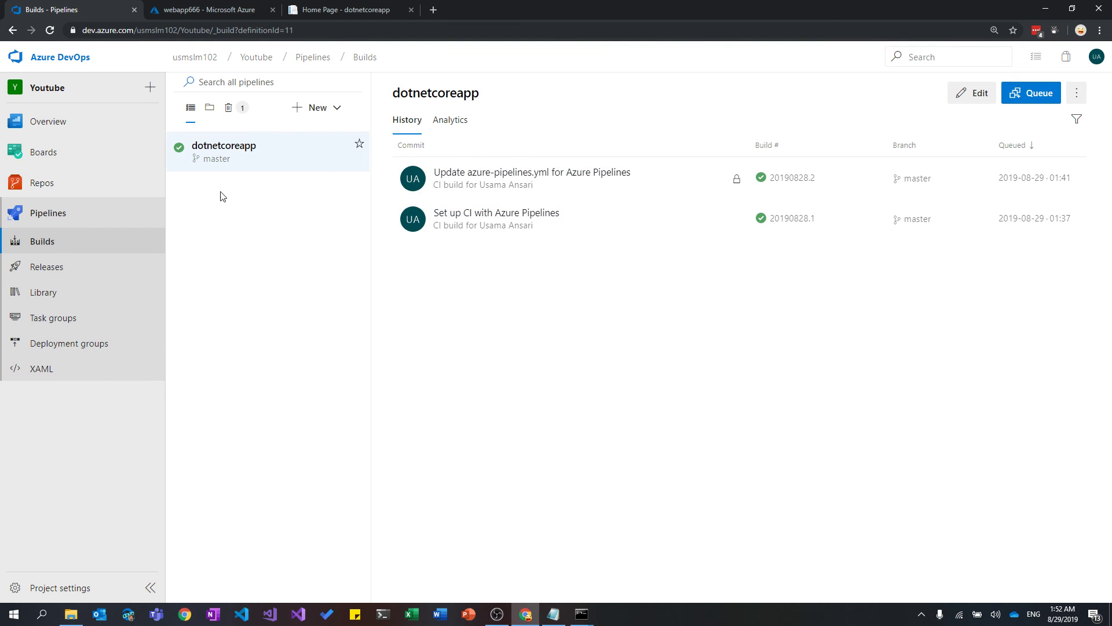
Check Release-1 succeeded on DEV, then open webapp666's URL to view the deployed Welcome page.
{"action": "left_click", "coordinate": [104, 269]}
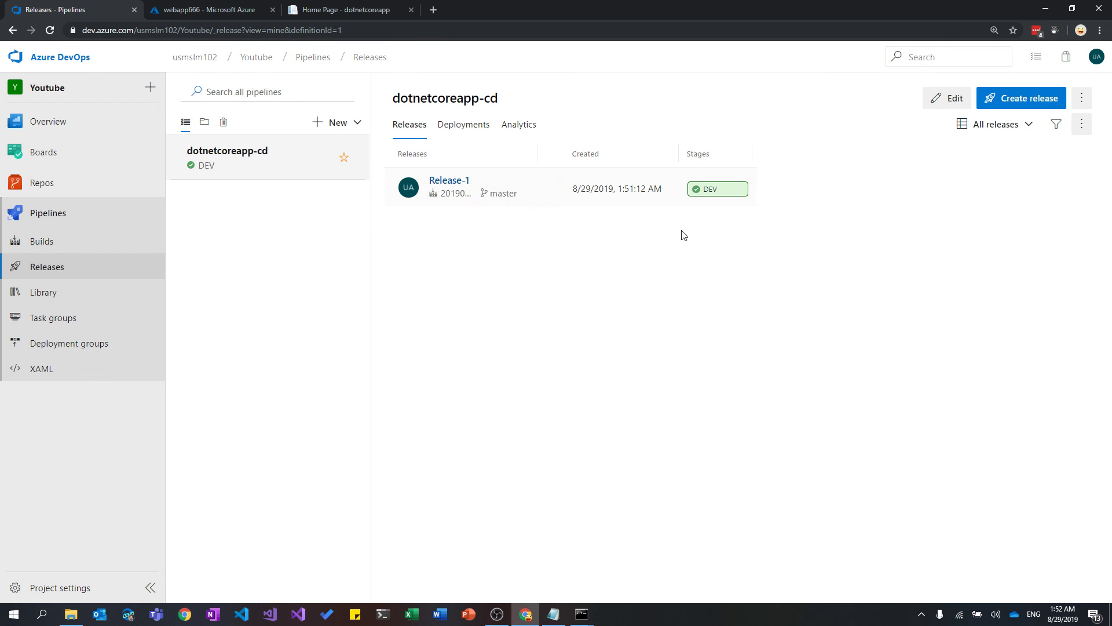
{"action": "left_click", "coordinate": [261, 10]}
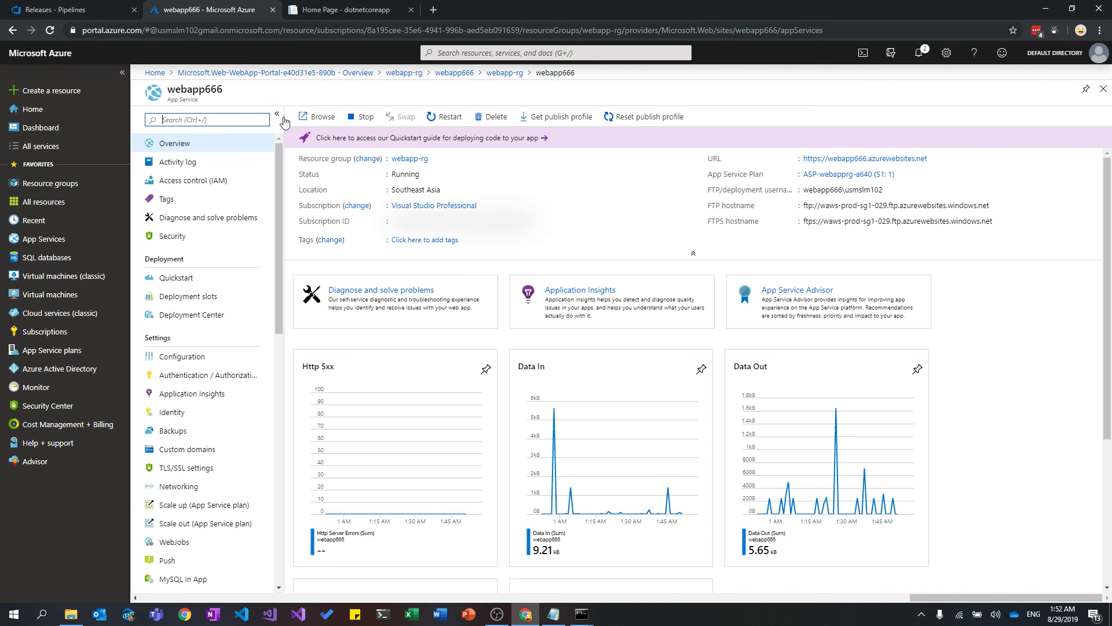
{"action": "left_click", "coordinate": [840, 159]}
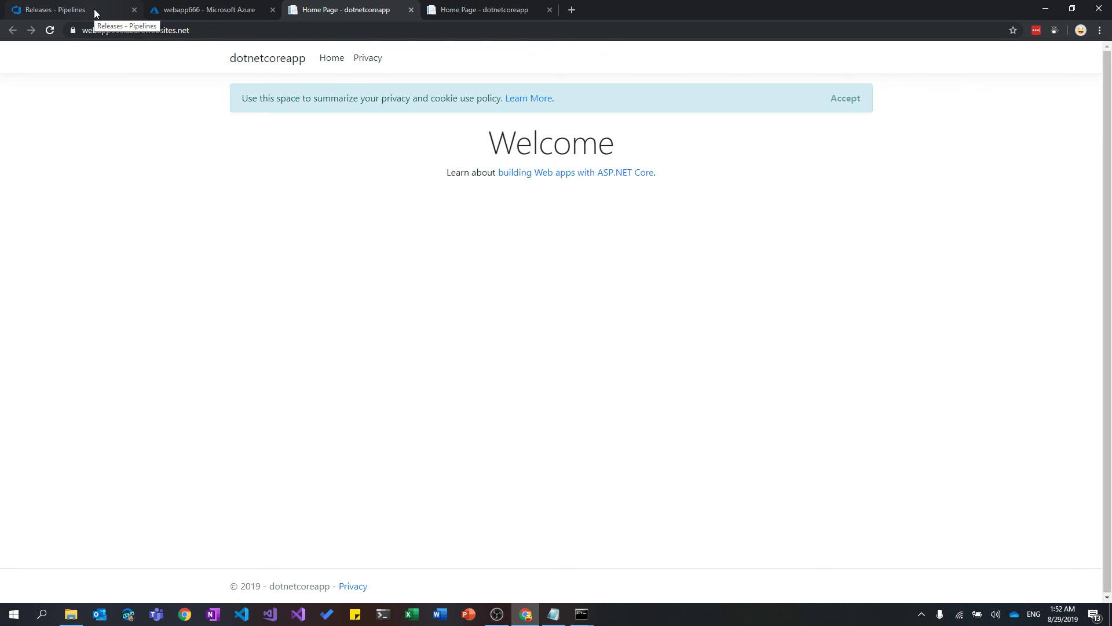
{"action": "left_click", "coordinate": [191, 10]}
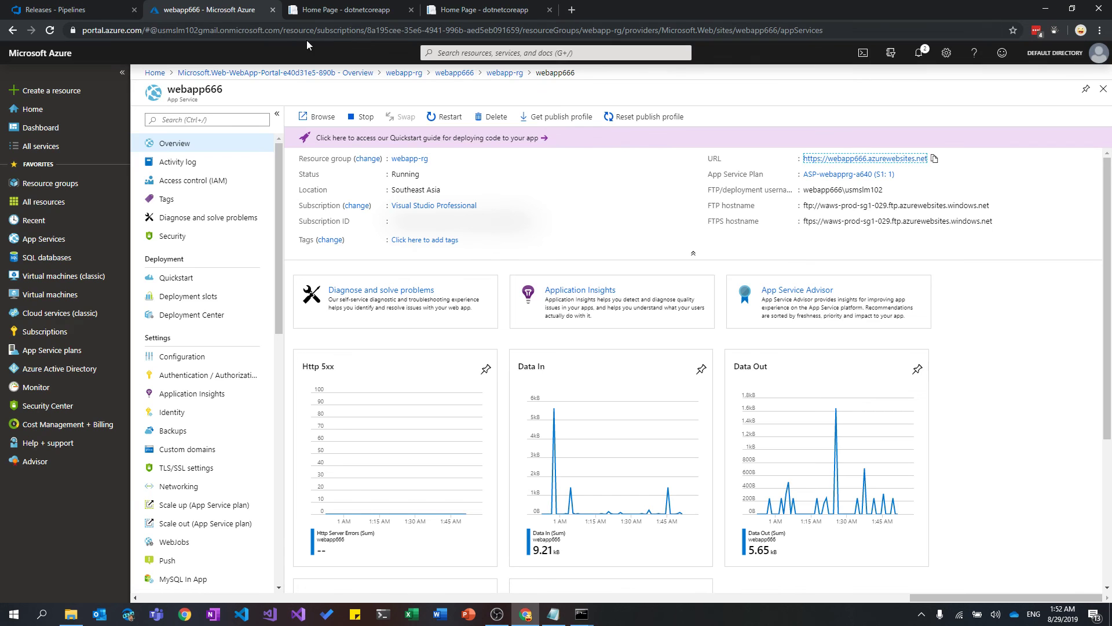
{"action": "left_click", "coordinate": [336, 8]}
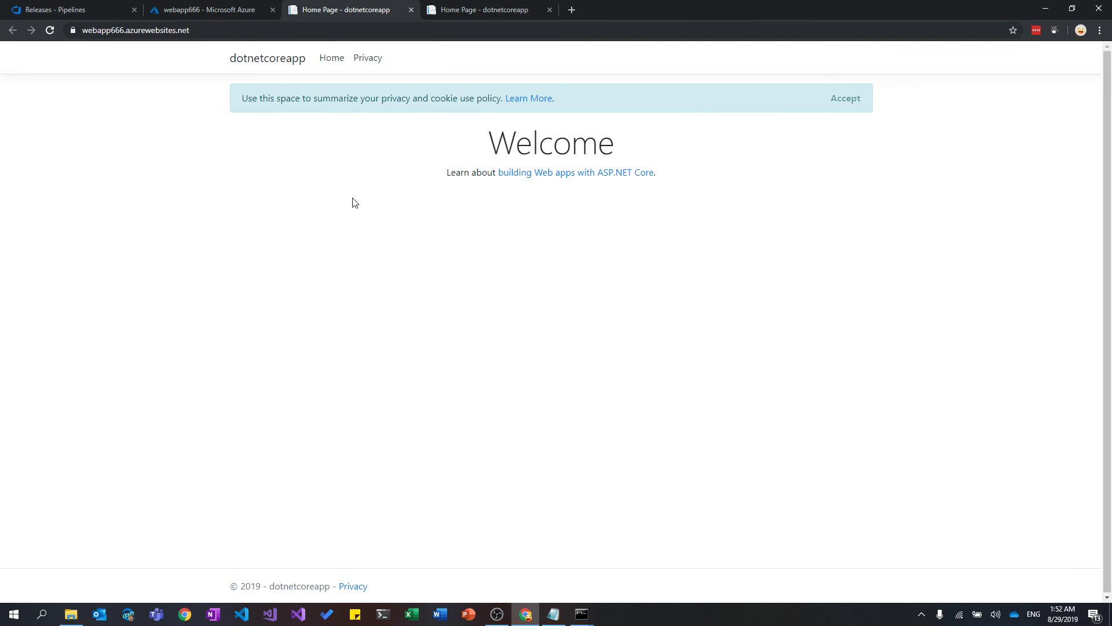